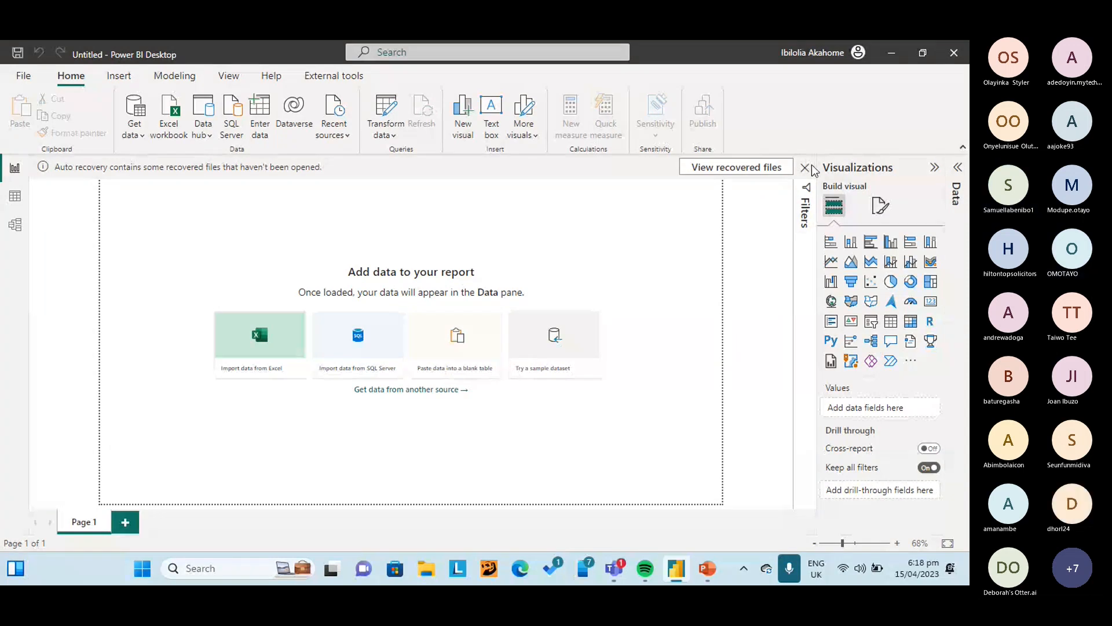
# Dismiss the auto-recovery notice and choose to remove the recovered files
pyautogui.click(806, 168)
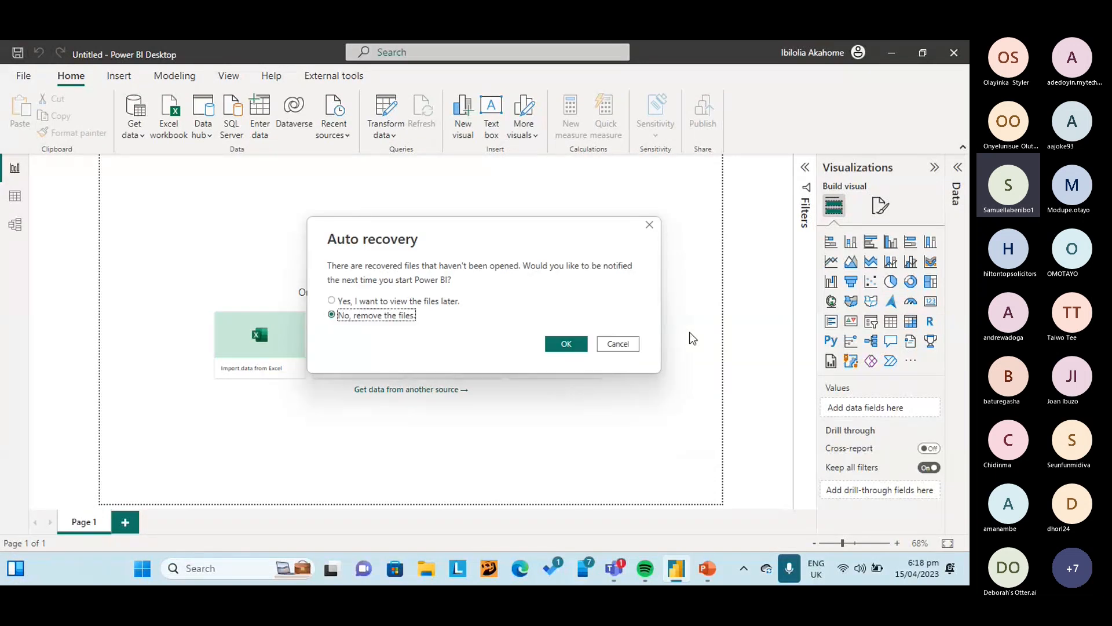
pyautogui.click(571, 344)
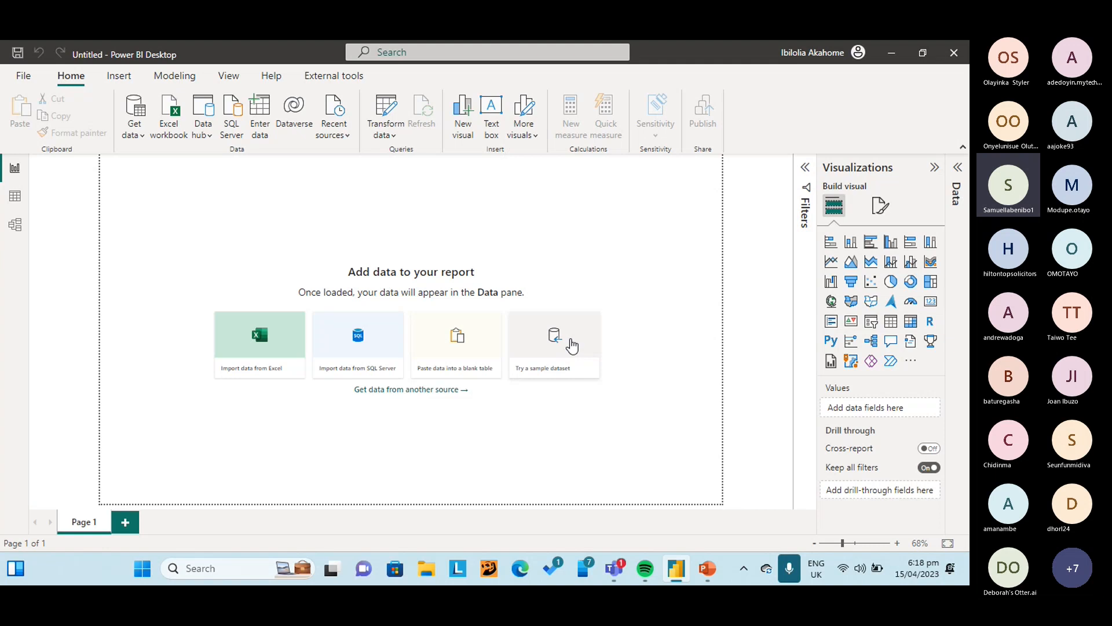
pyautogui.click(144, 107)
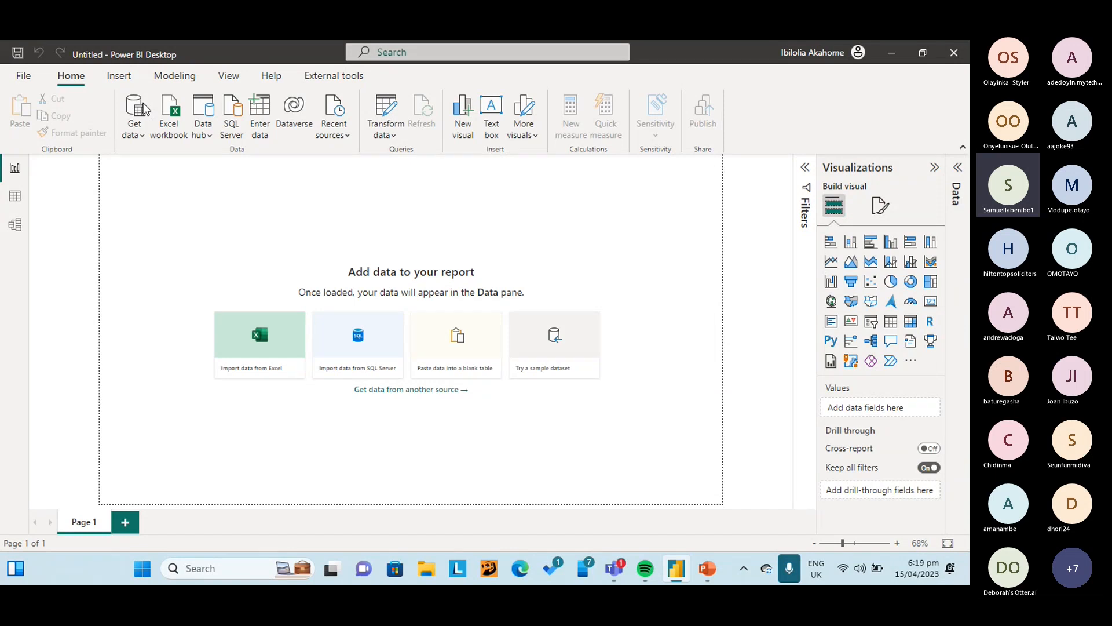
pyautogui.click(137, 109)
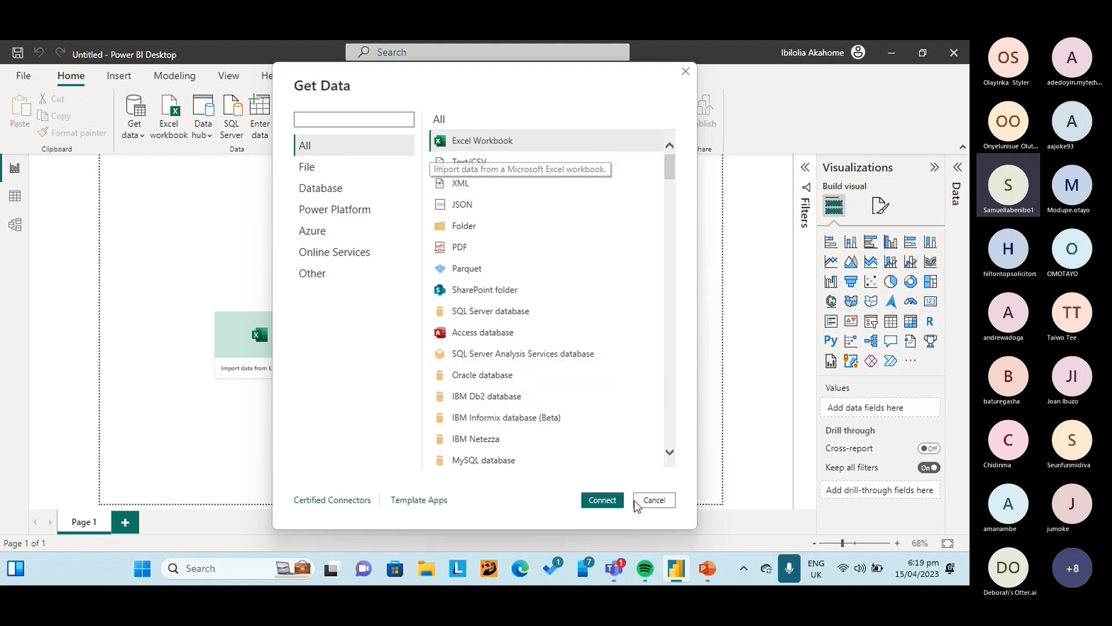
pyautogui.click(352, 145)
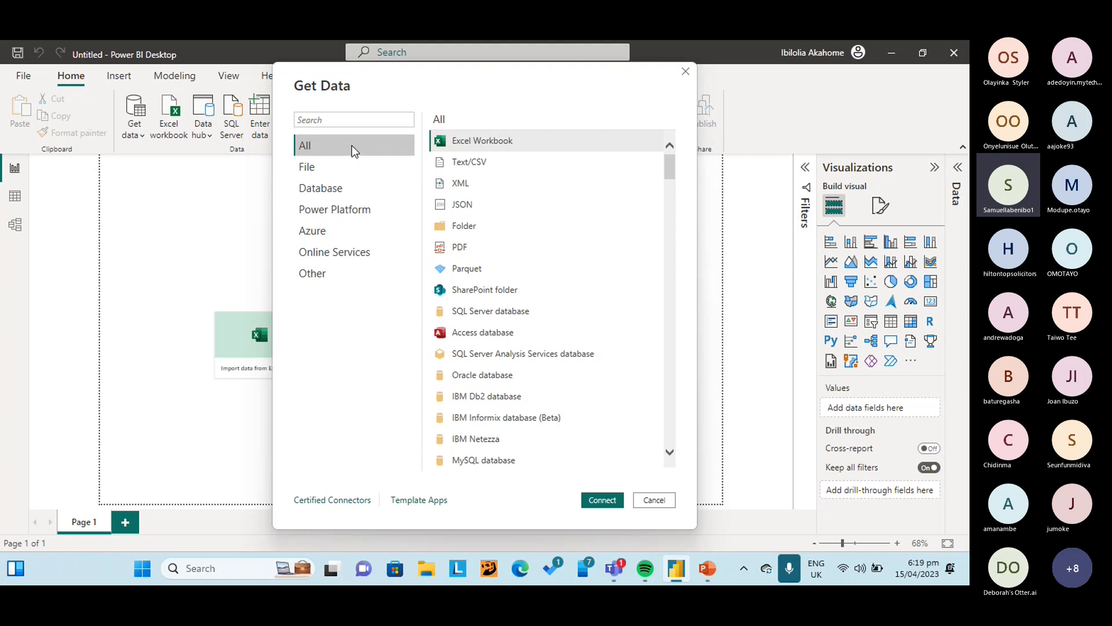
pyautogui.click(507, 141)
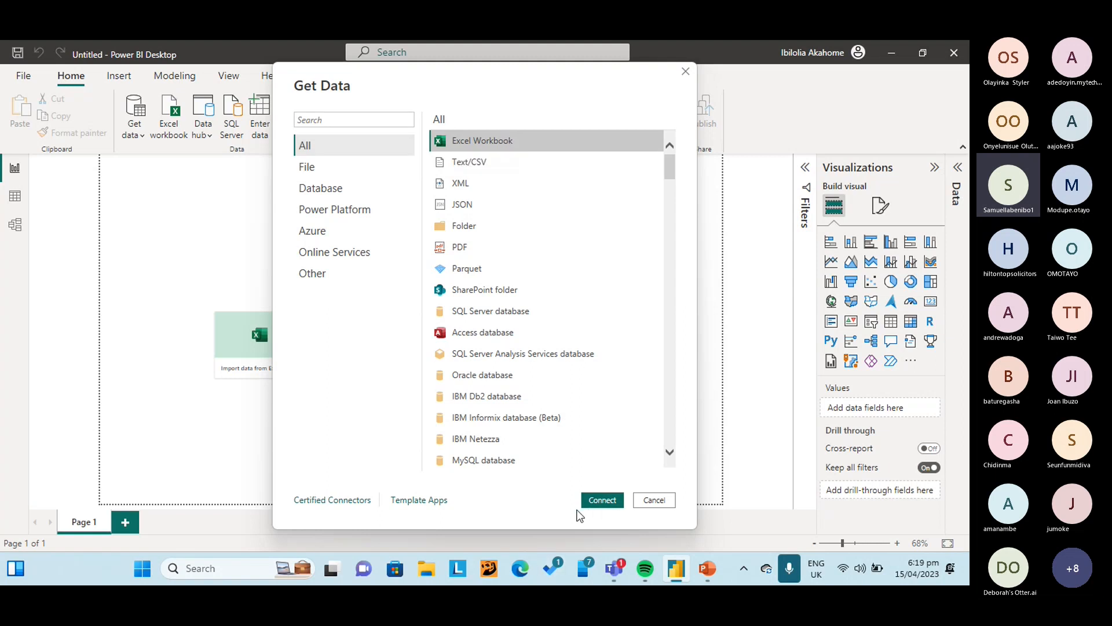
pyautogui.click(603, 500)
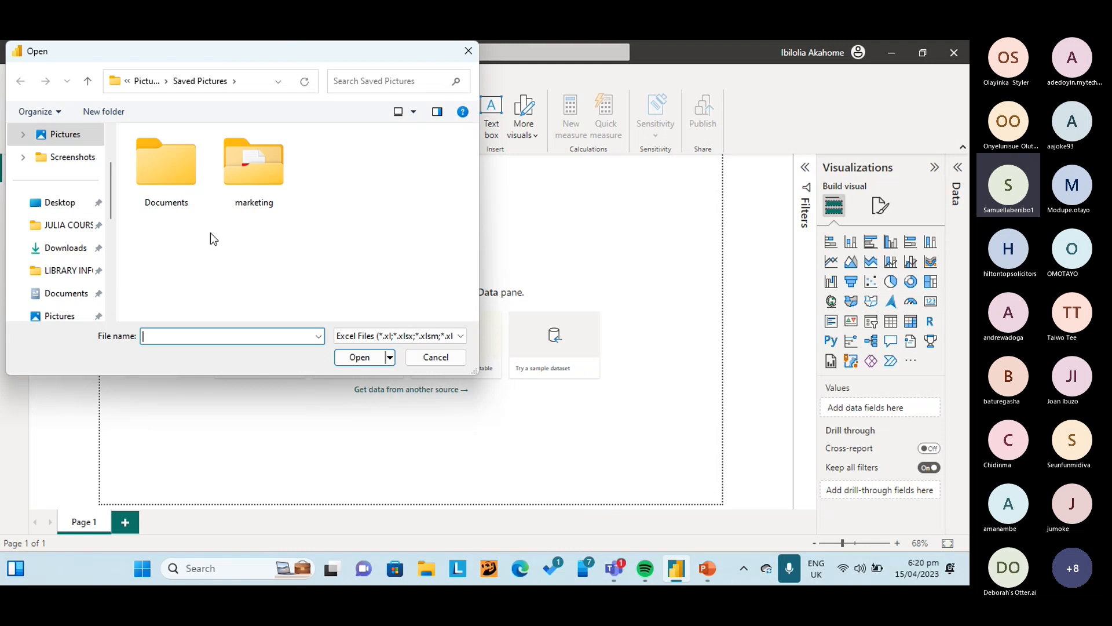
pyautogui.click(64, 255)
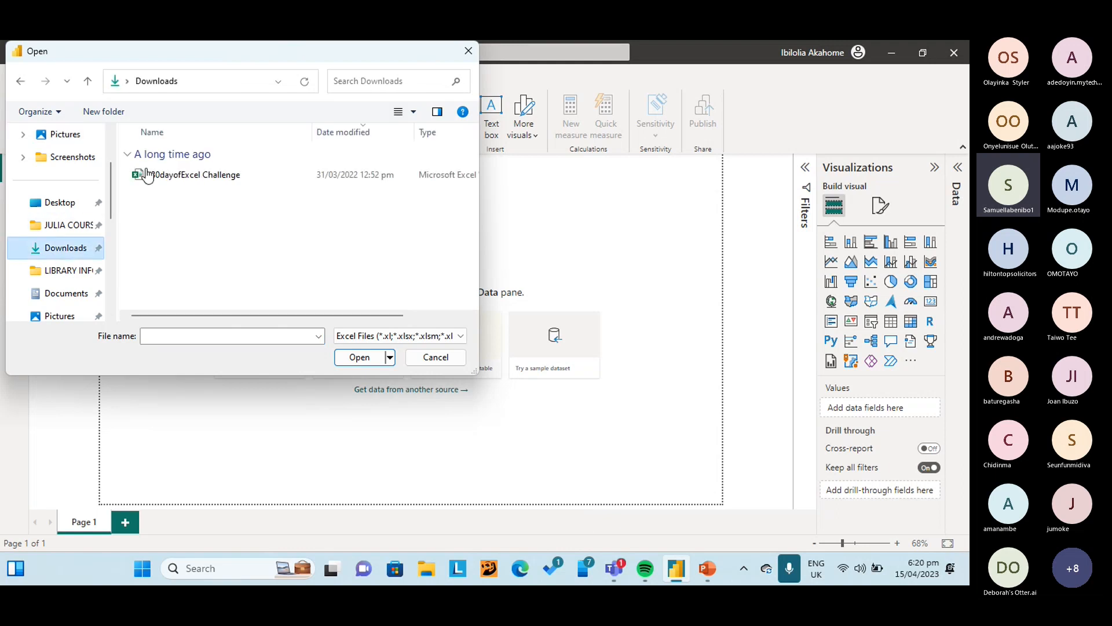
pyautogui.doubleClick(185, 175)
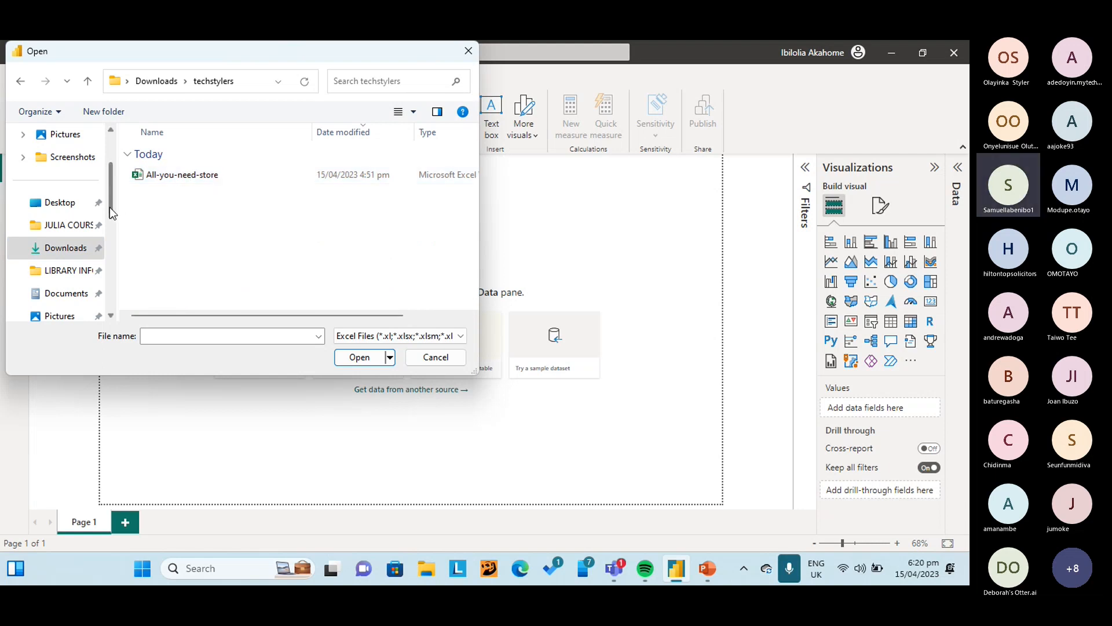
pyautogui.click(437, 356)
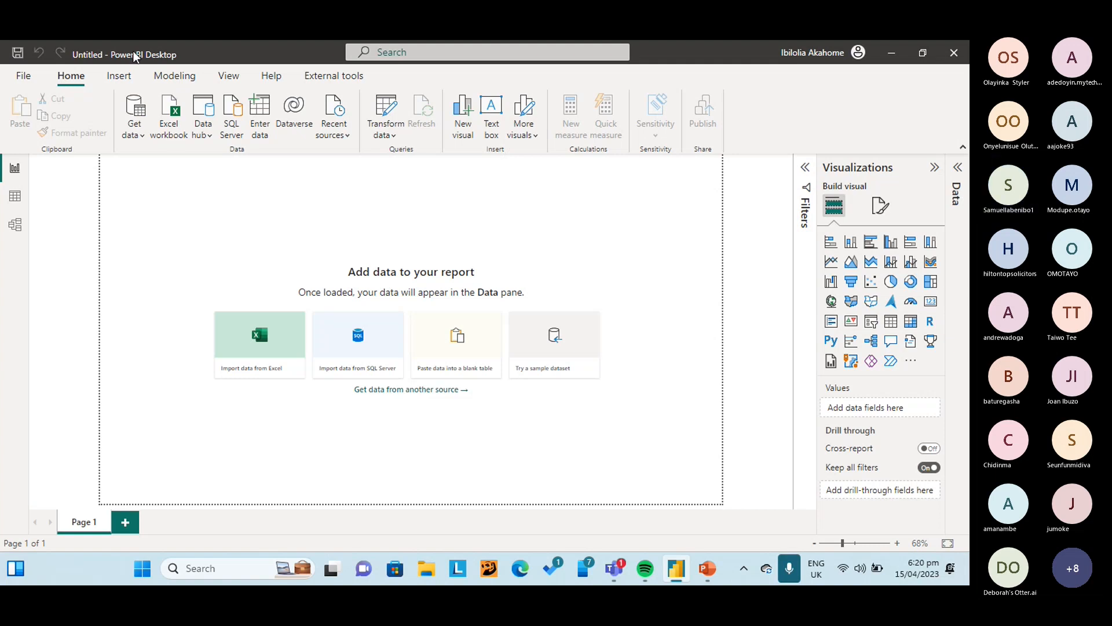
# Import the Leeds CSV file from the techstylers folder in Downloads and open it for transformation in Power Query
pyautogui.click(145, 111)
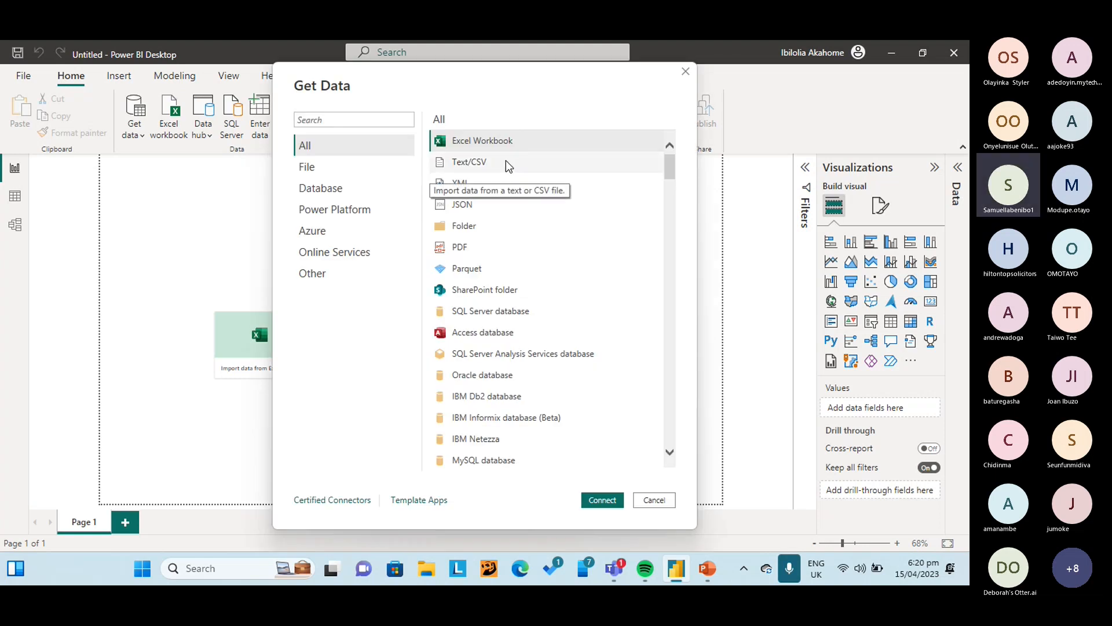
pyautogui.click(506, 162)
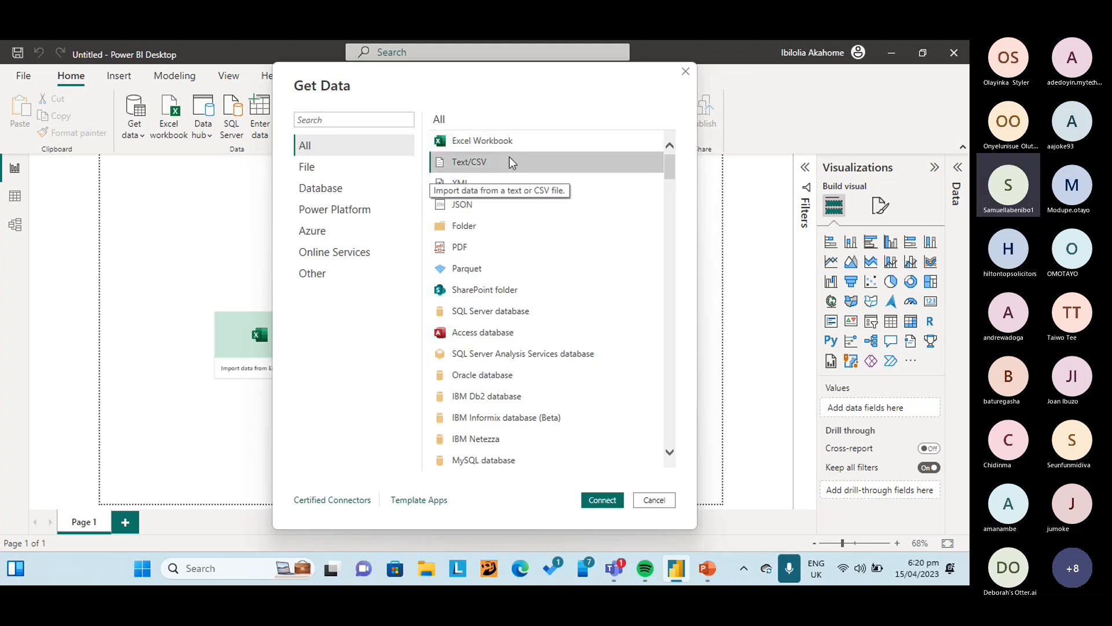
pyautogui.click(601, 502)
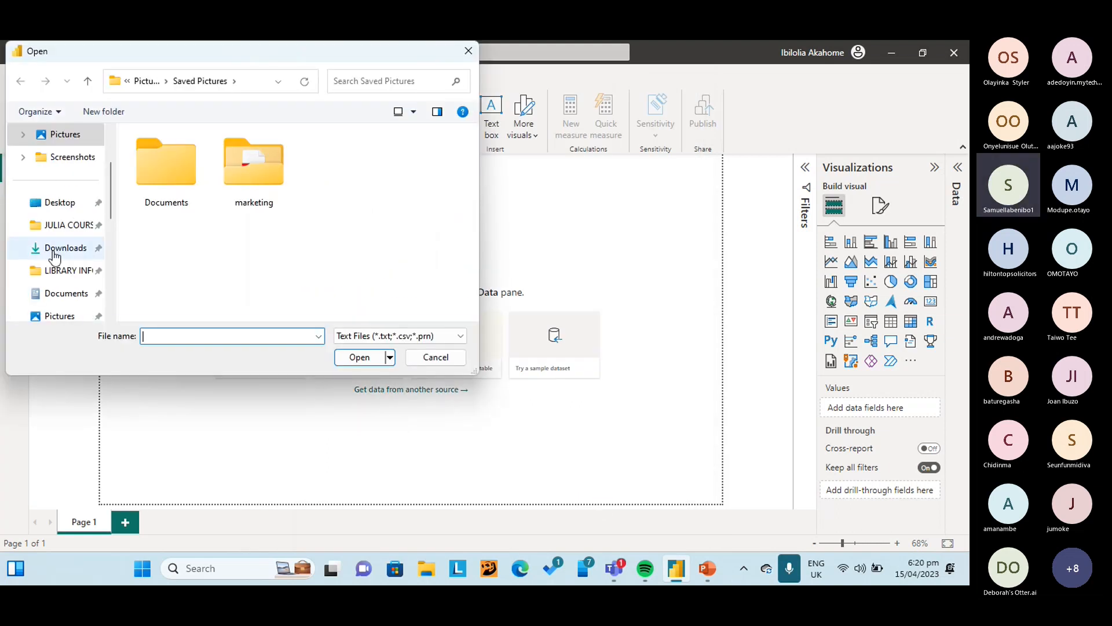
pyautogui.click(53, 251)
pyautogui.doubleClick(197, 170)
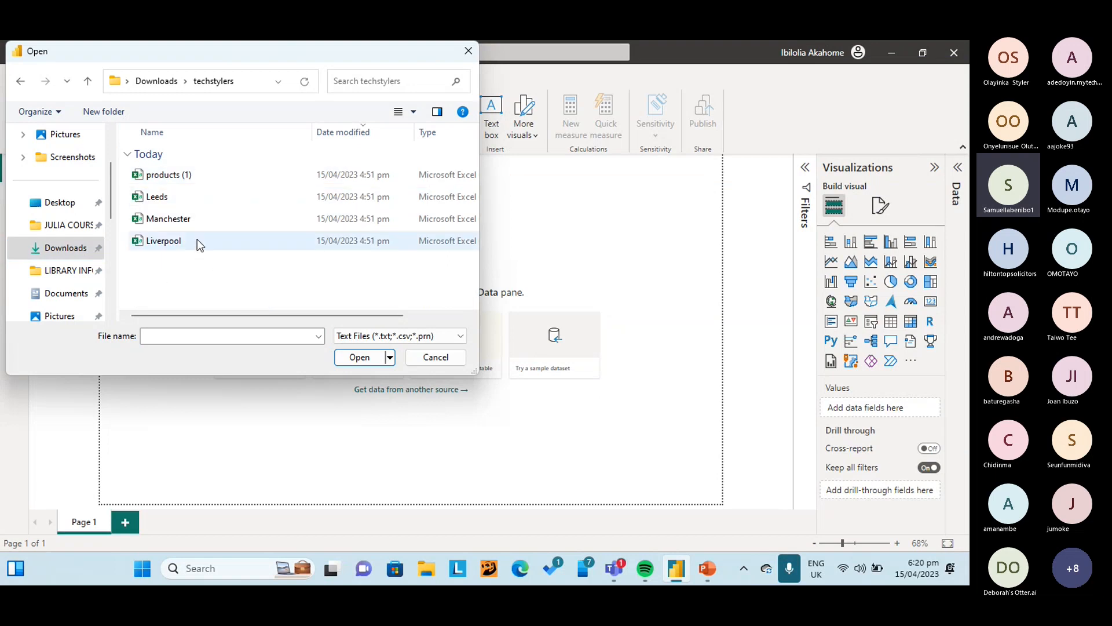
pyautogui.click(191, 202)
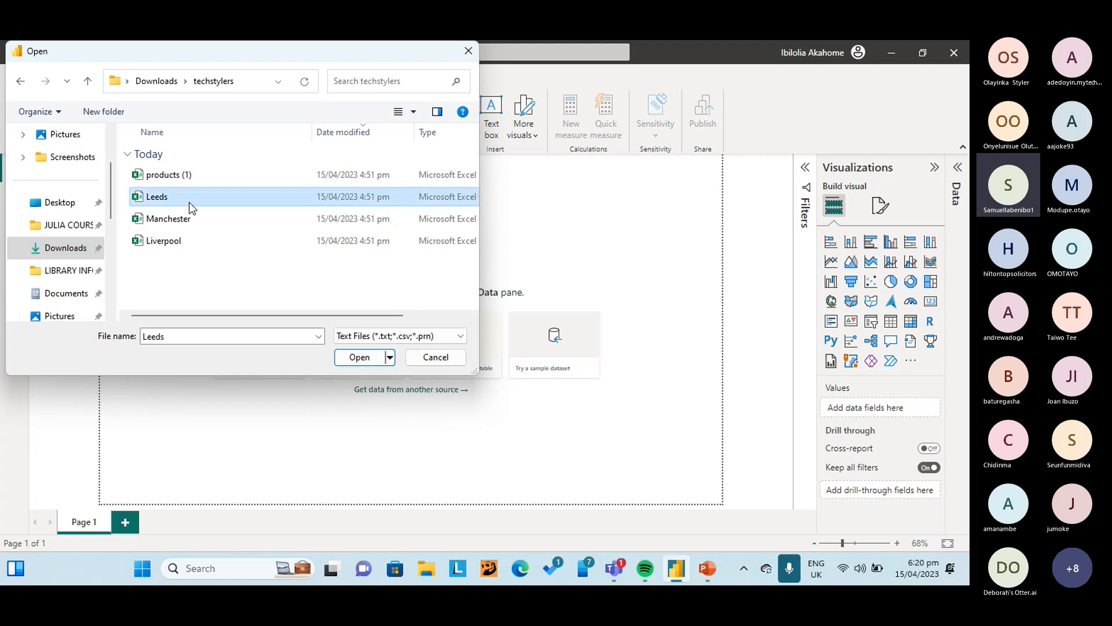
pyautogui.click(360, 358)
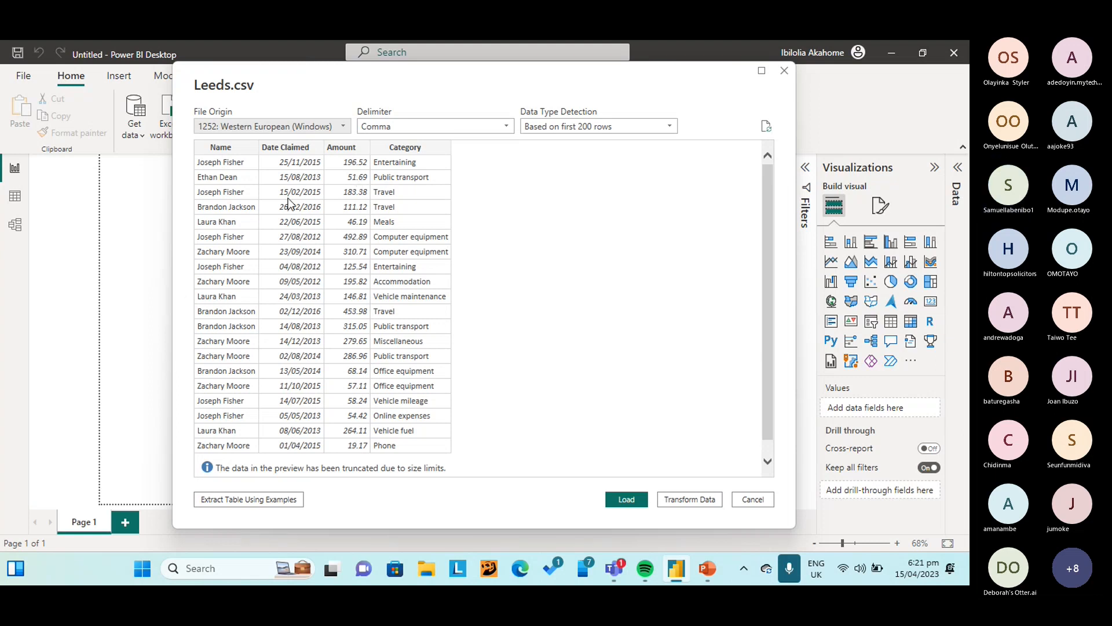
pyautogui.click(683, 503)
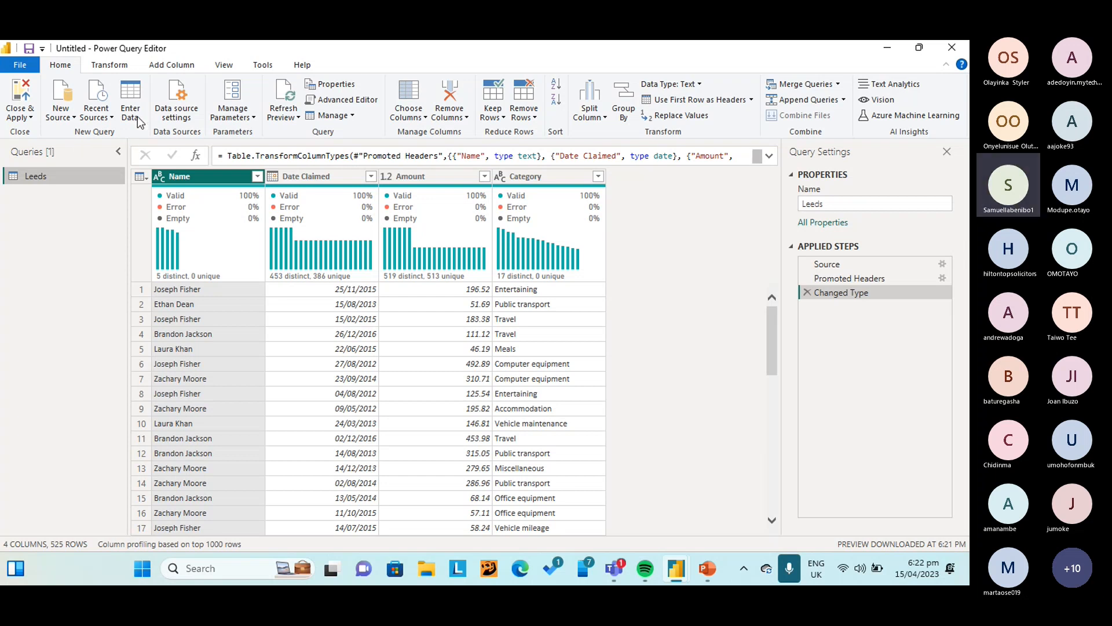
pyautogui.click(65, 113)
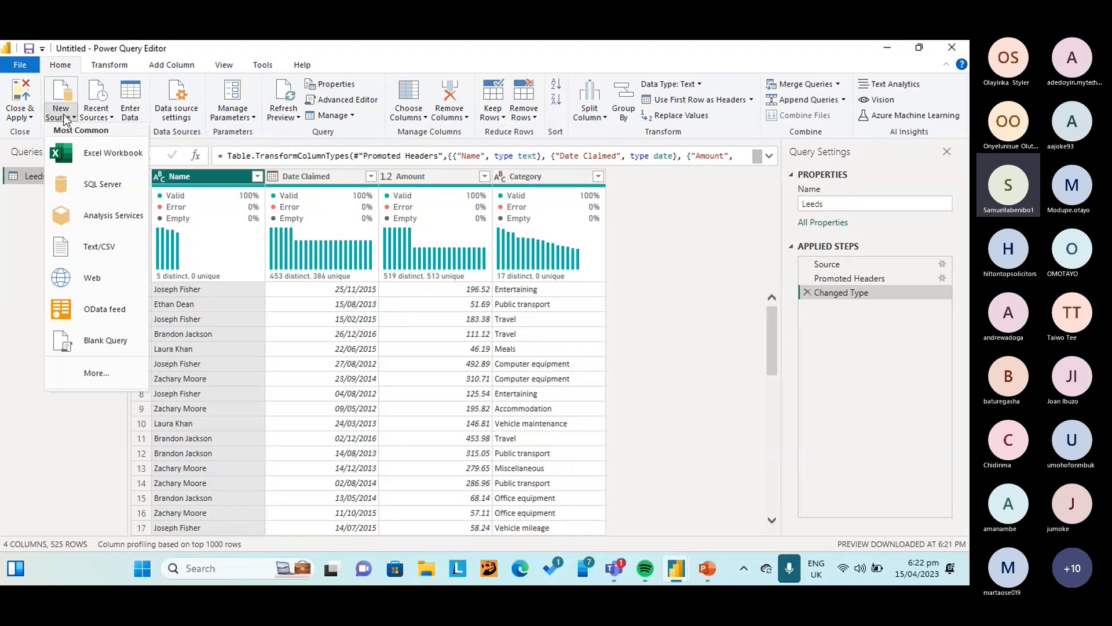
pyautogui.click(109, 249)
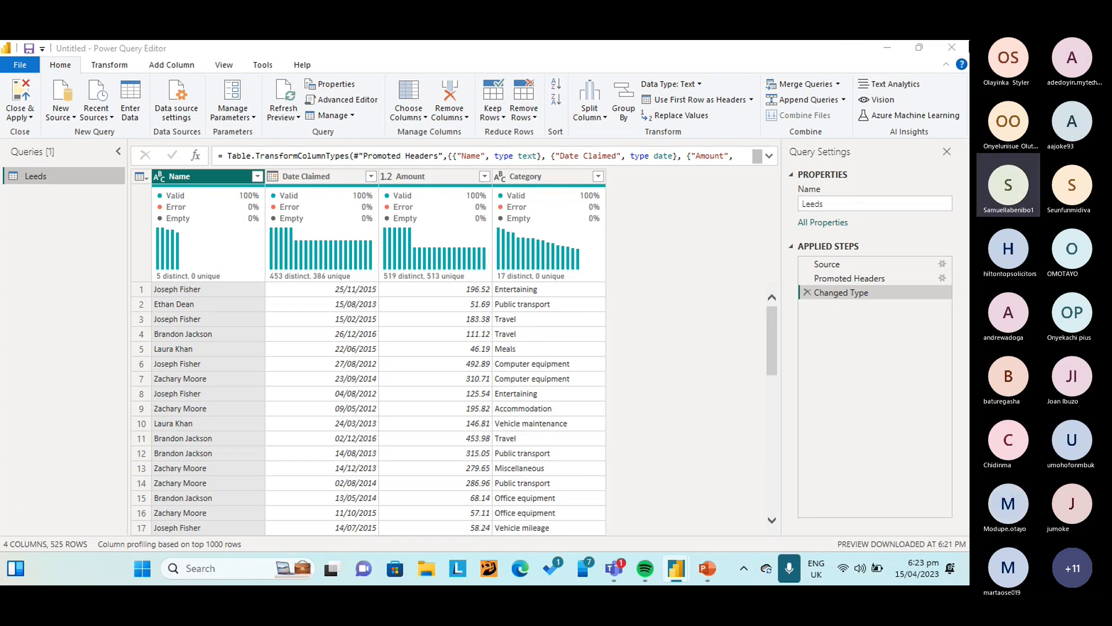
pyautogui.click(951, 51)
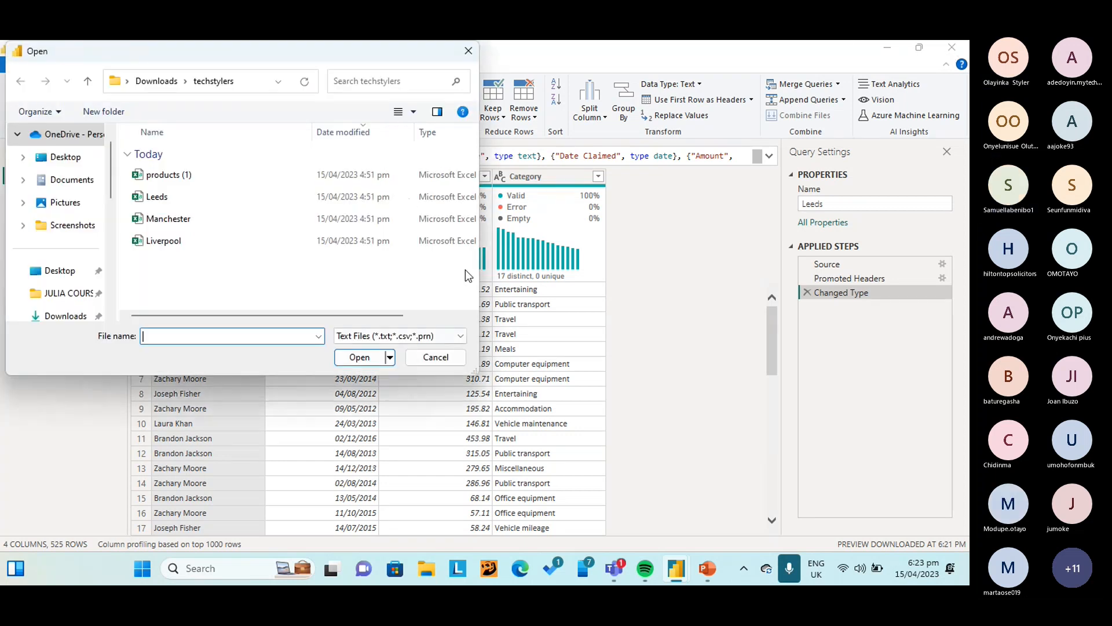
pyautogui.click(436, 358)
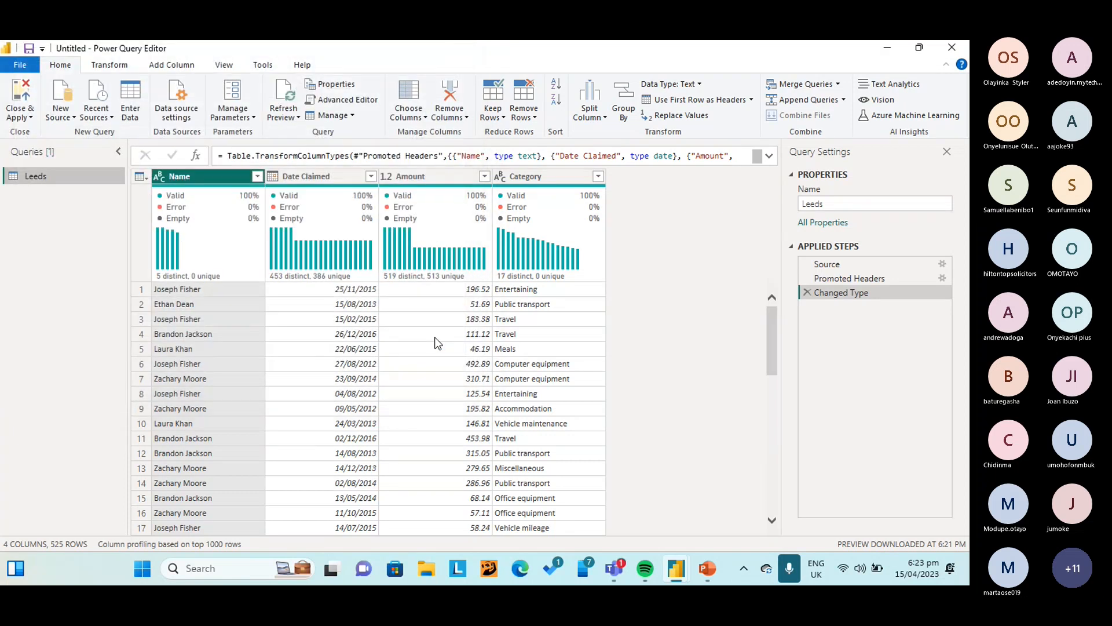
# Close the Power Query Editor without applying the changes and discard the pending query changes
pyautogui.click(951, 51)
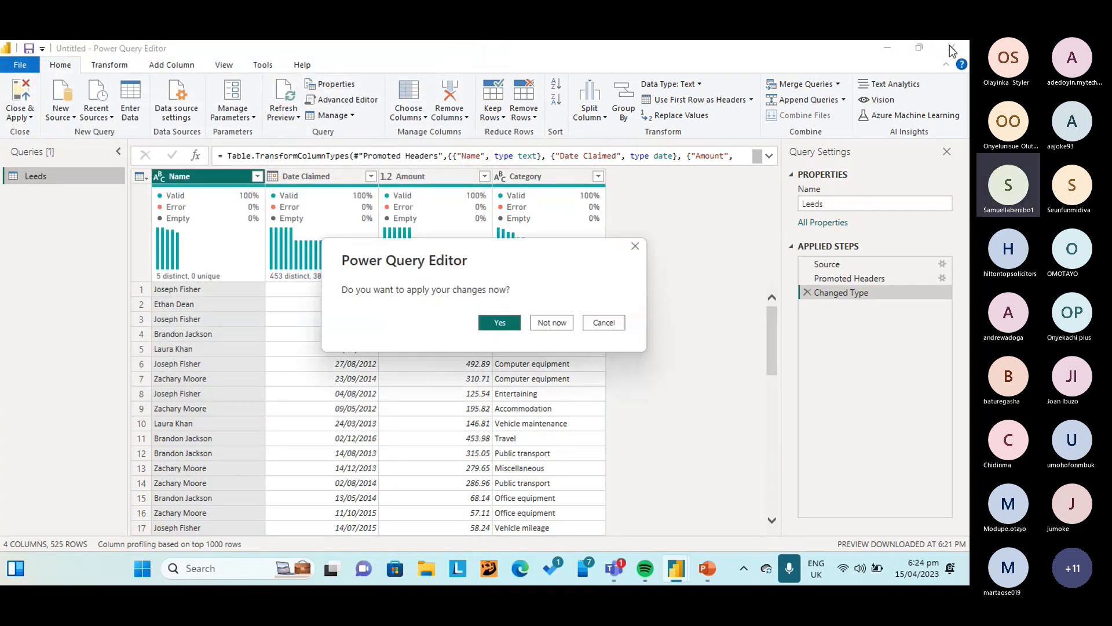
pyautogui.click(557, 326)
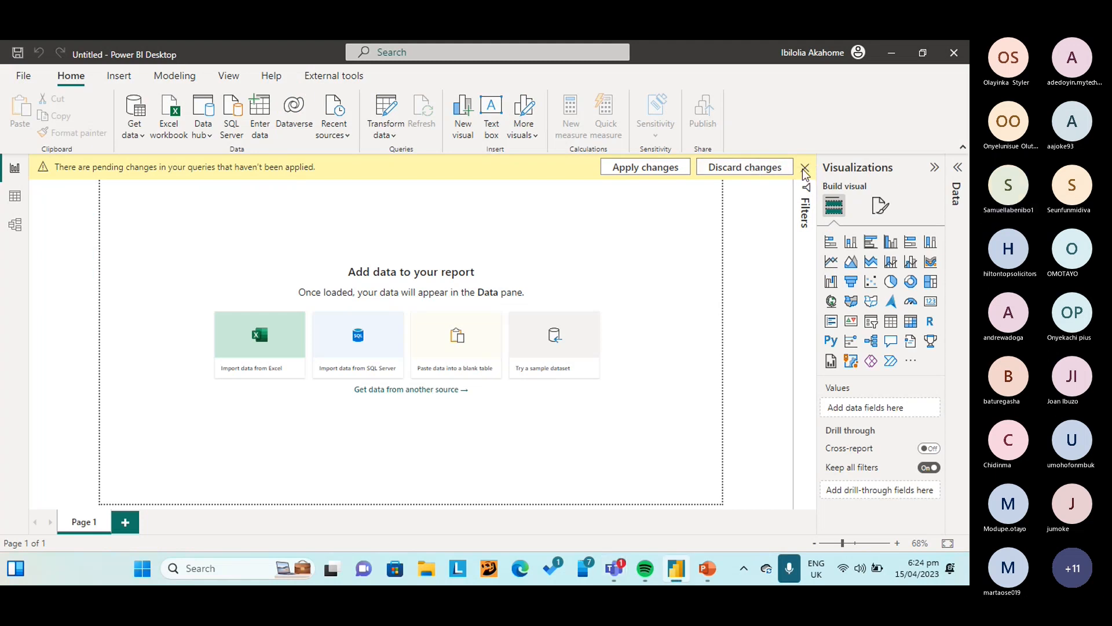
pyautogui.click(804, 169)
pyautogui.click(536, 340)
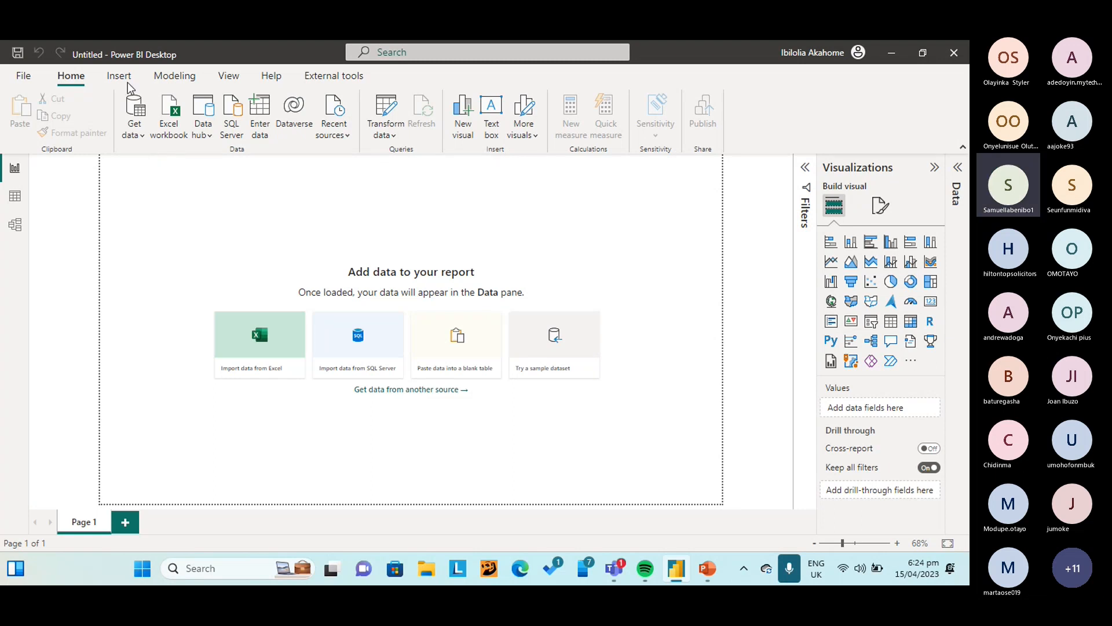
# Get data from the Leeds text/CSV file in the techstylers folder and open it for transformation in Power Query
pyautogui.click(135, 113)
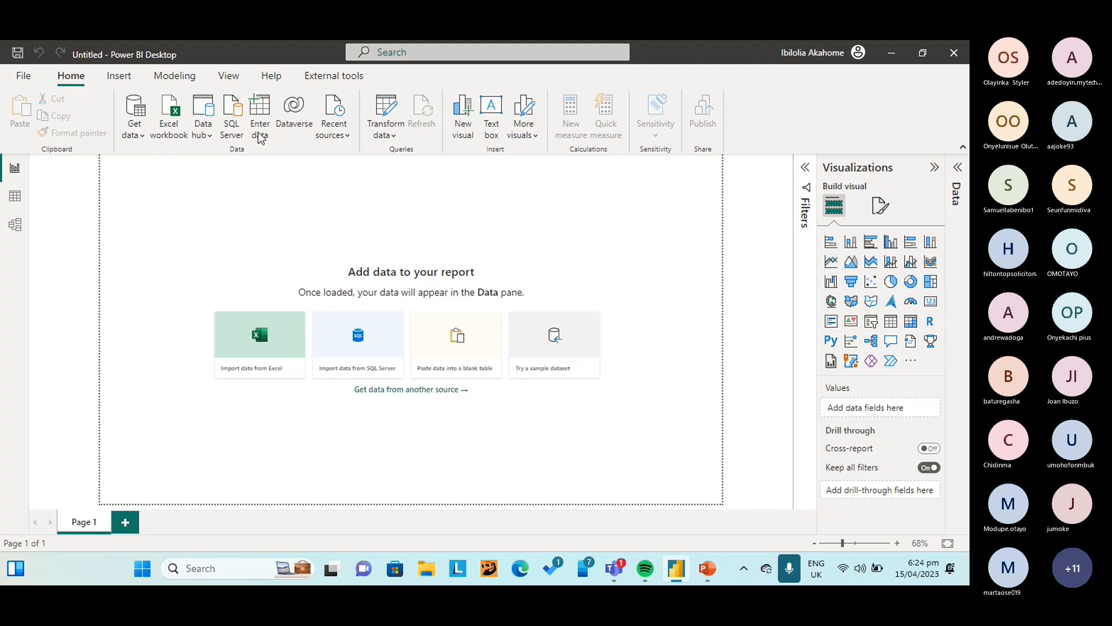
pyautogui.click(146, 114)
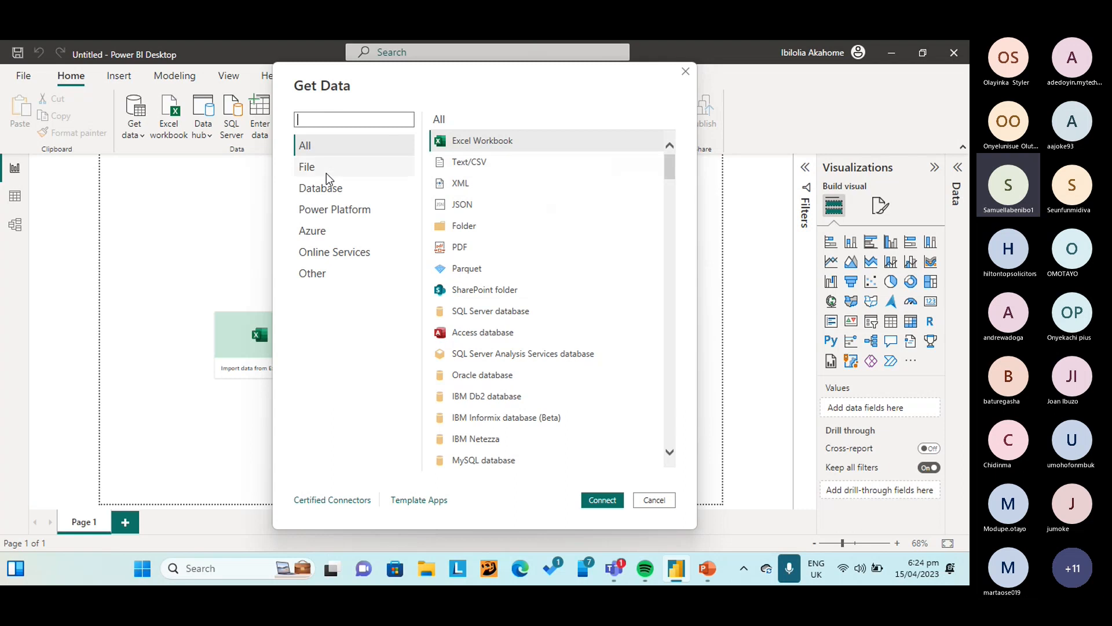
pyautogui.click(487, 165)
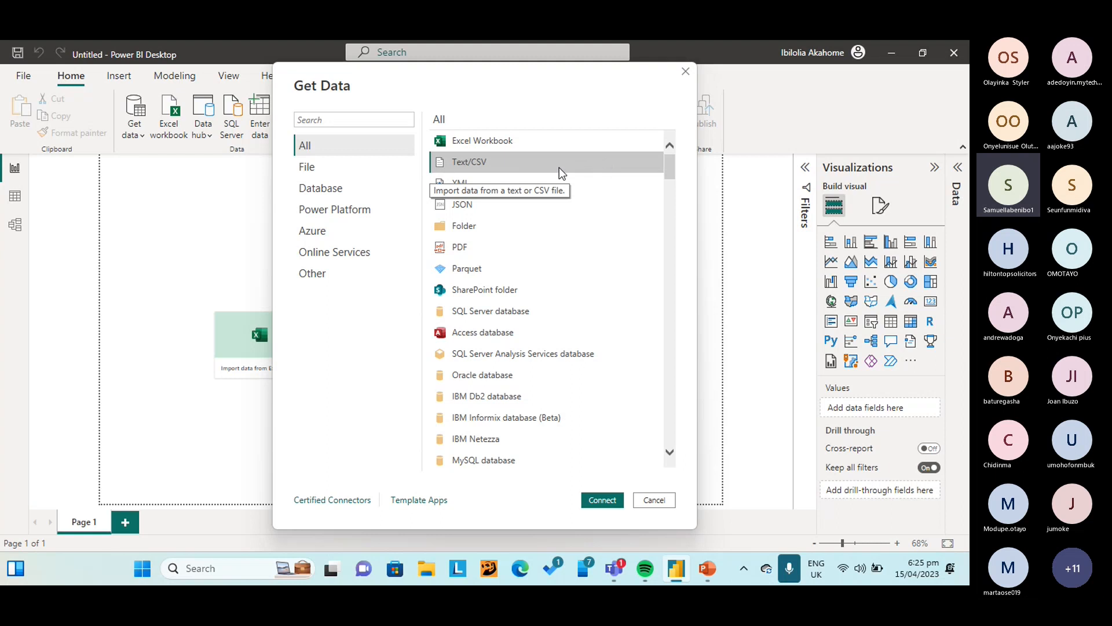
pyautogui.click(603, 500)
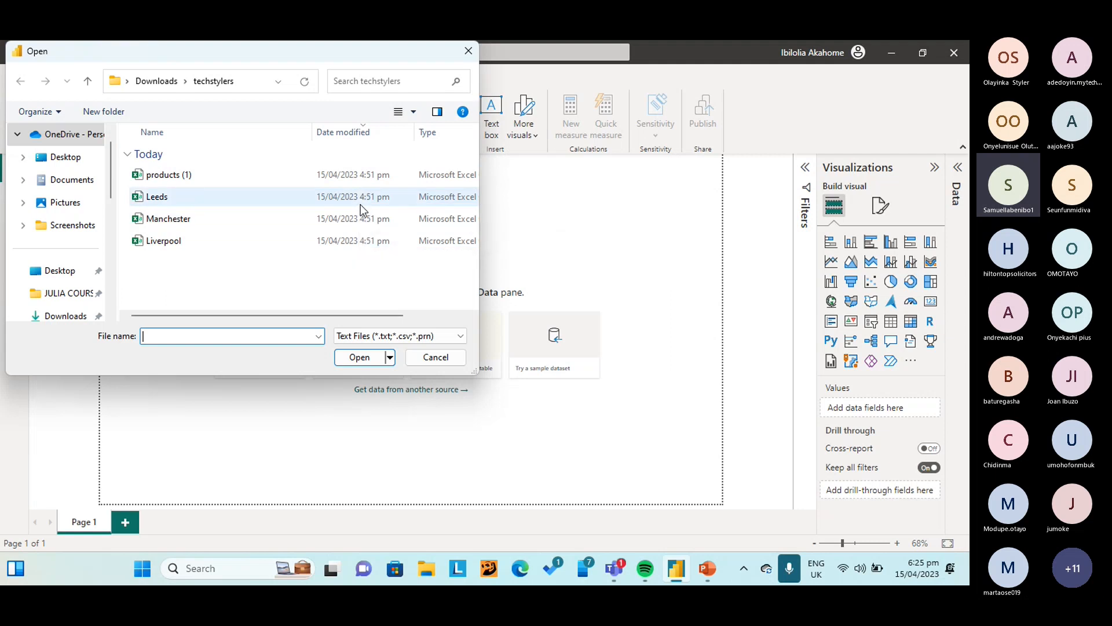
pyautogui.click(197, 200)
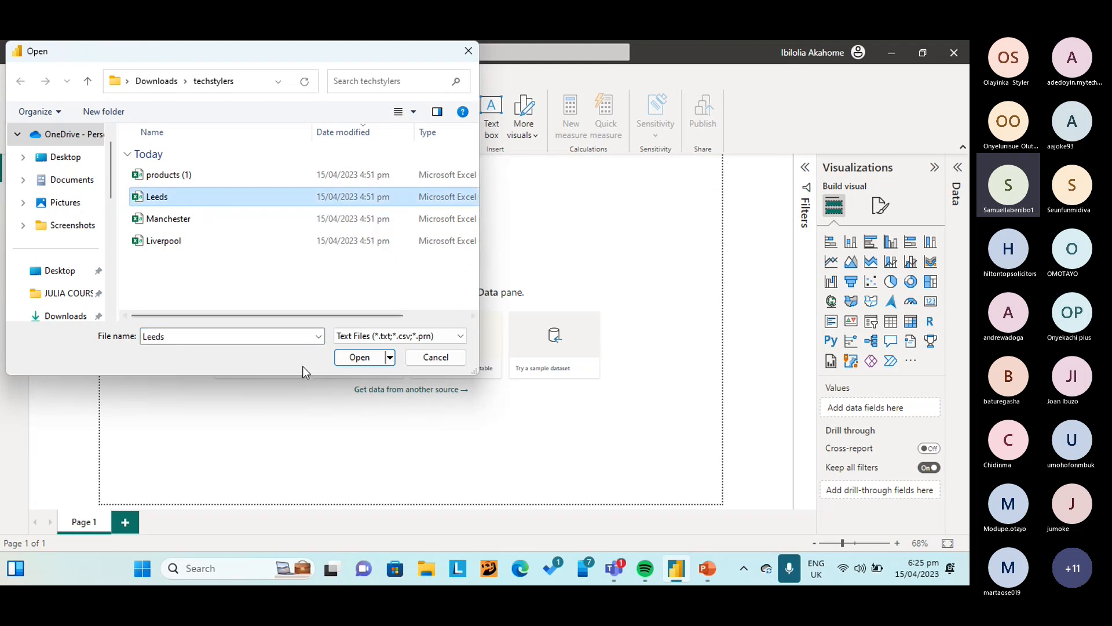
pyautogui.click(360, 358)
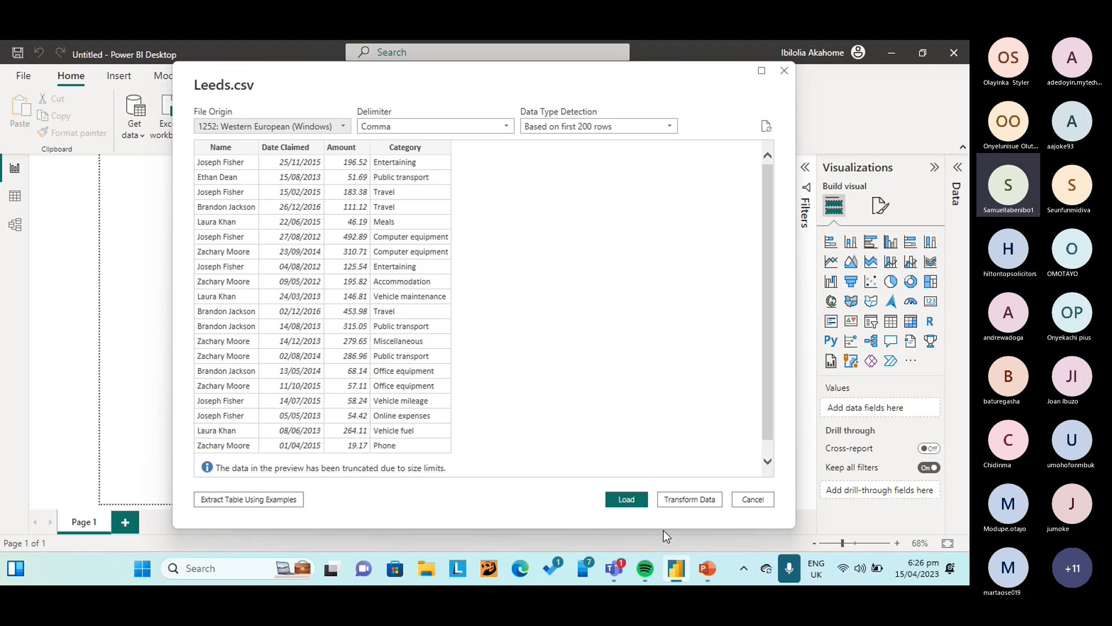
pyautogui.click(672, 499)
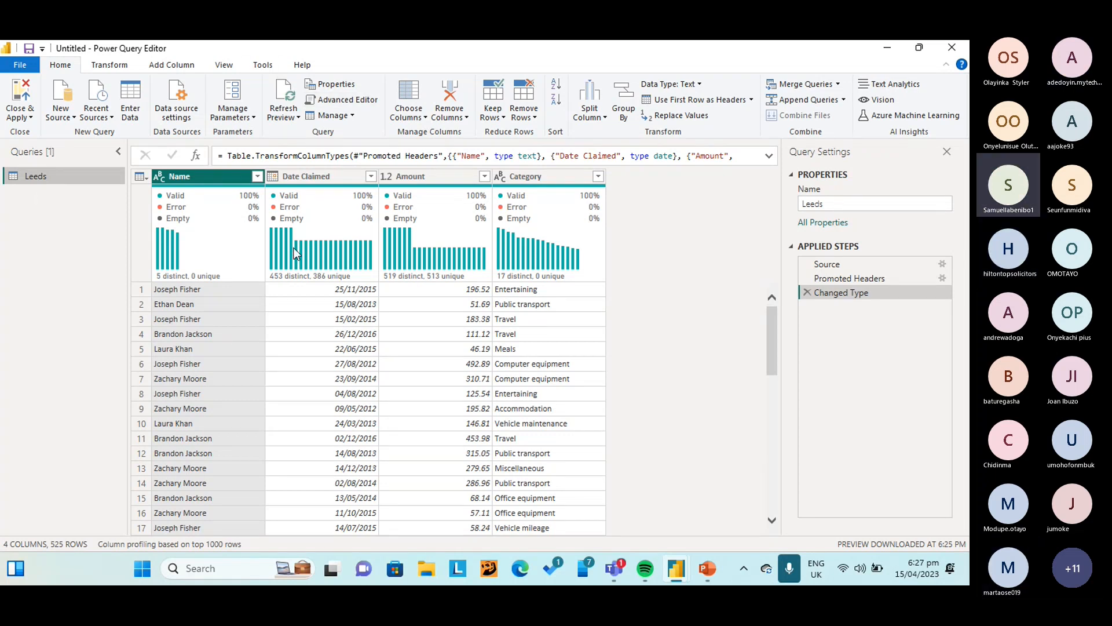
# Add the Manchester CSV file from the techstylers folder as a new text/CSV source query
pyautogui.moveTo(293, 253)
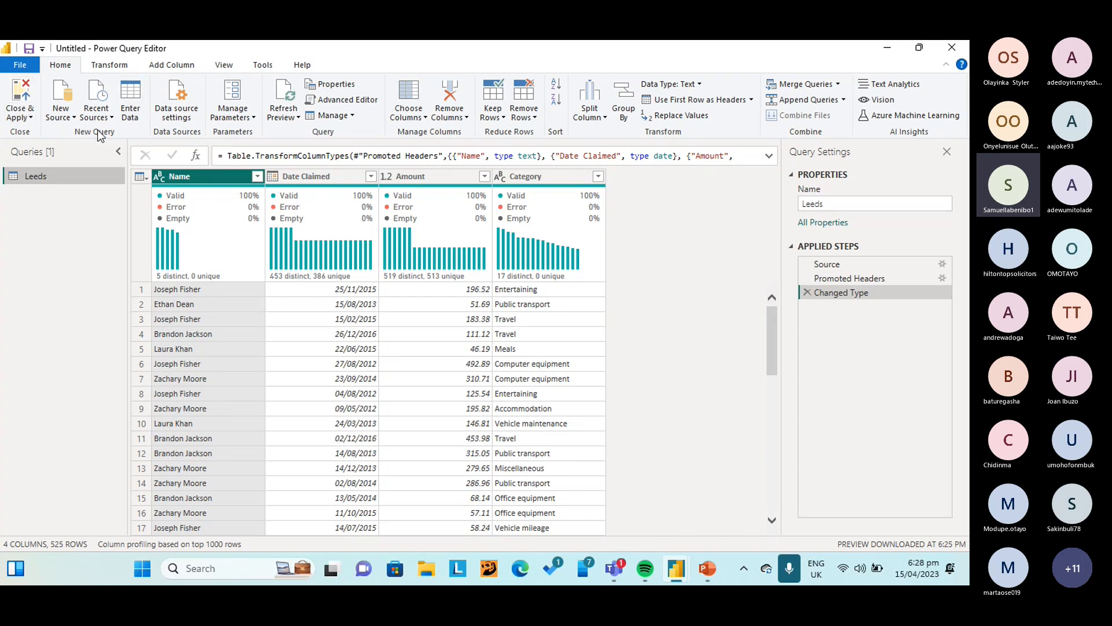
pyautogui.click(66, 119)
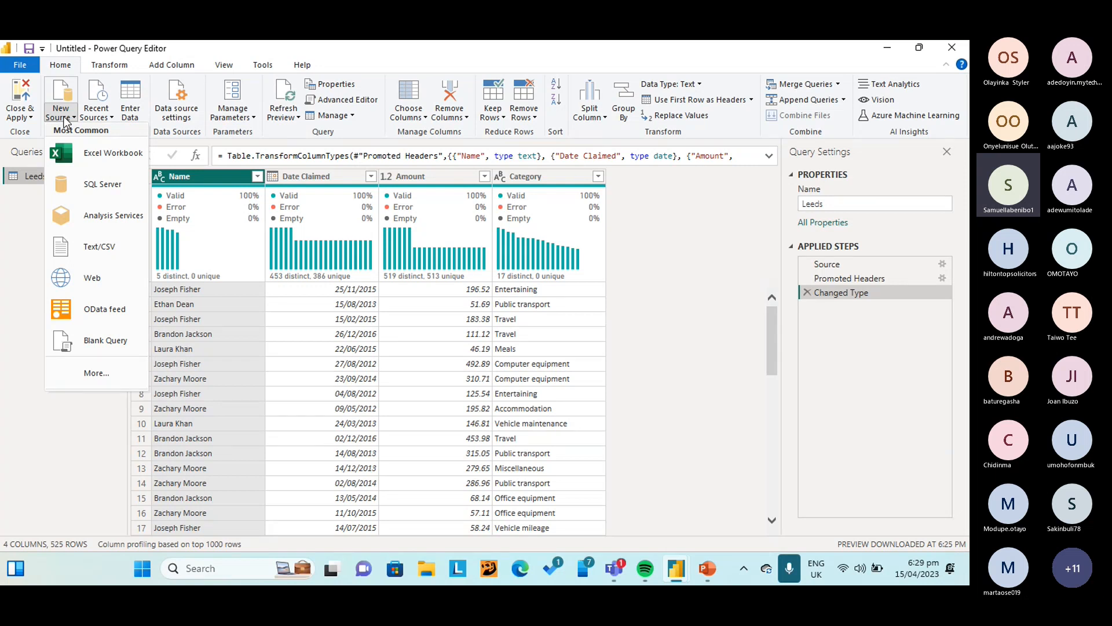
pyautogui.click(95, 253)
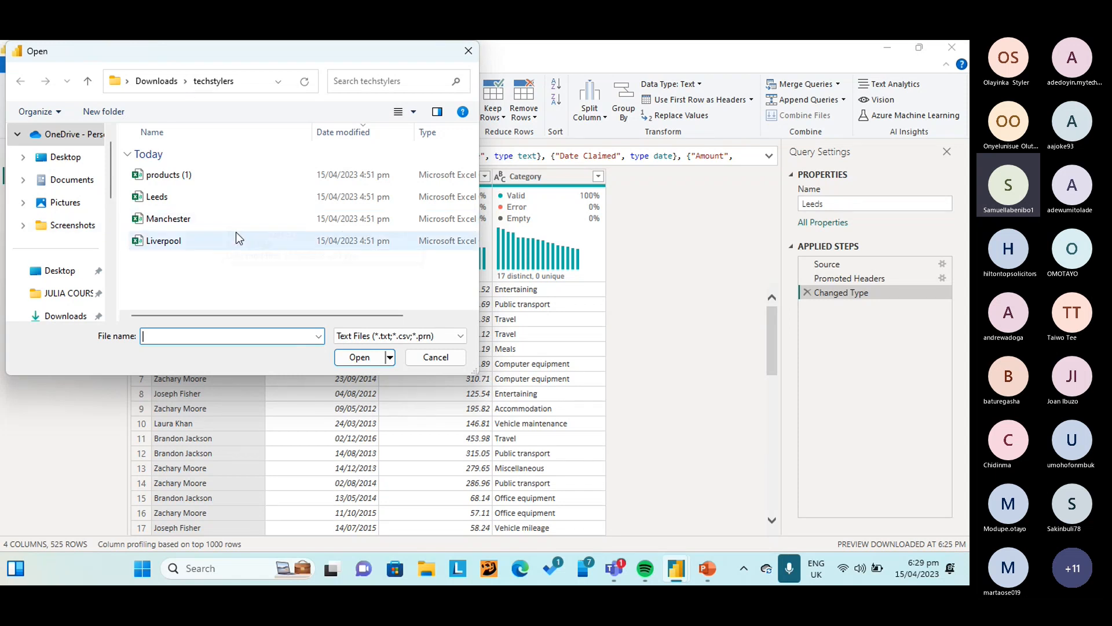
pyautogui.click(217, 225)
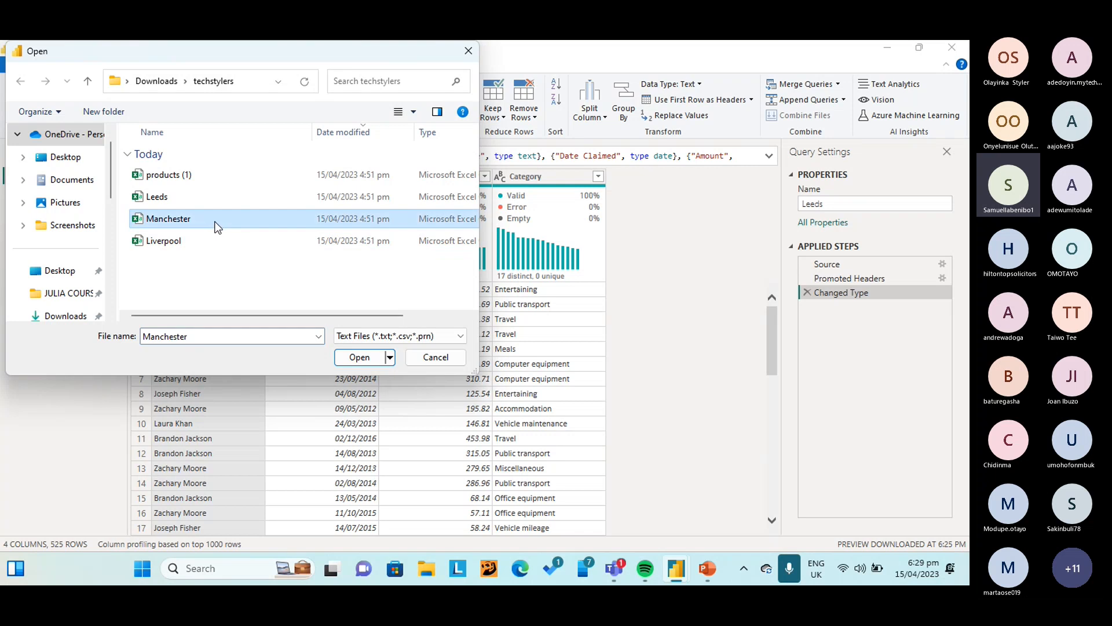
pyautogui.click(363, 360)
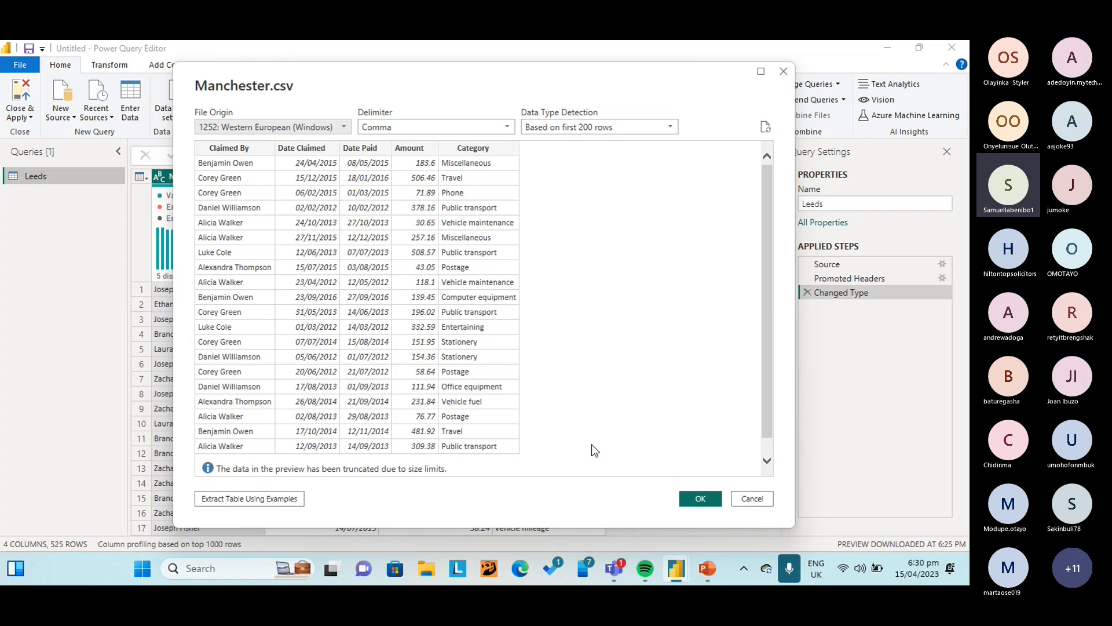
pyautogui.click(704, 501)
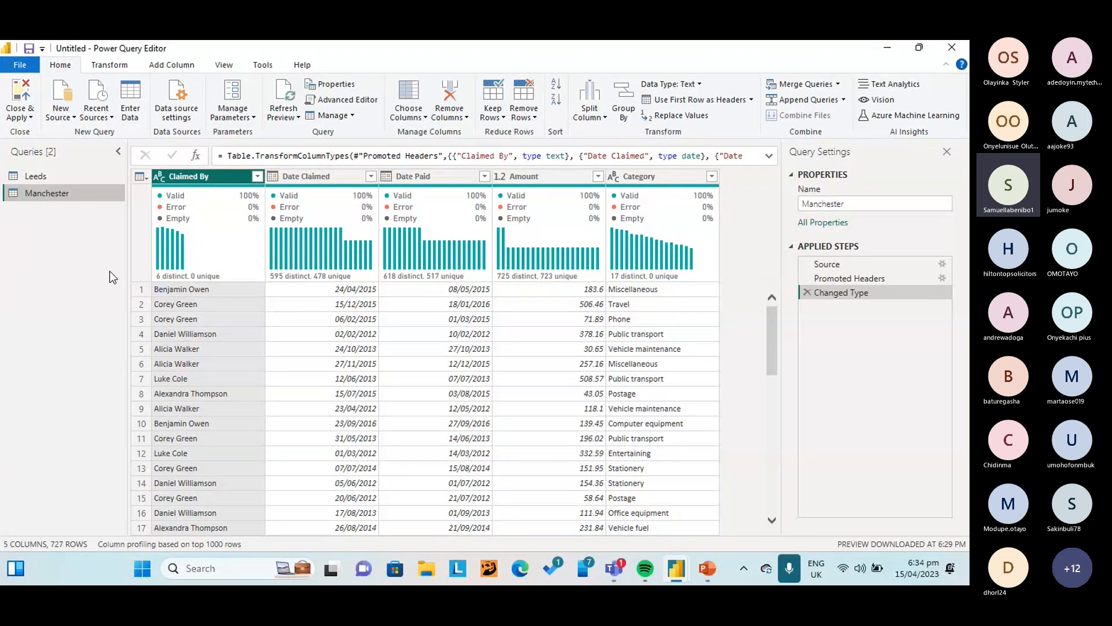
# Compare the column names and column structure of the Leeds and Manchester queries
pyautogui.click(61, 180)
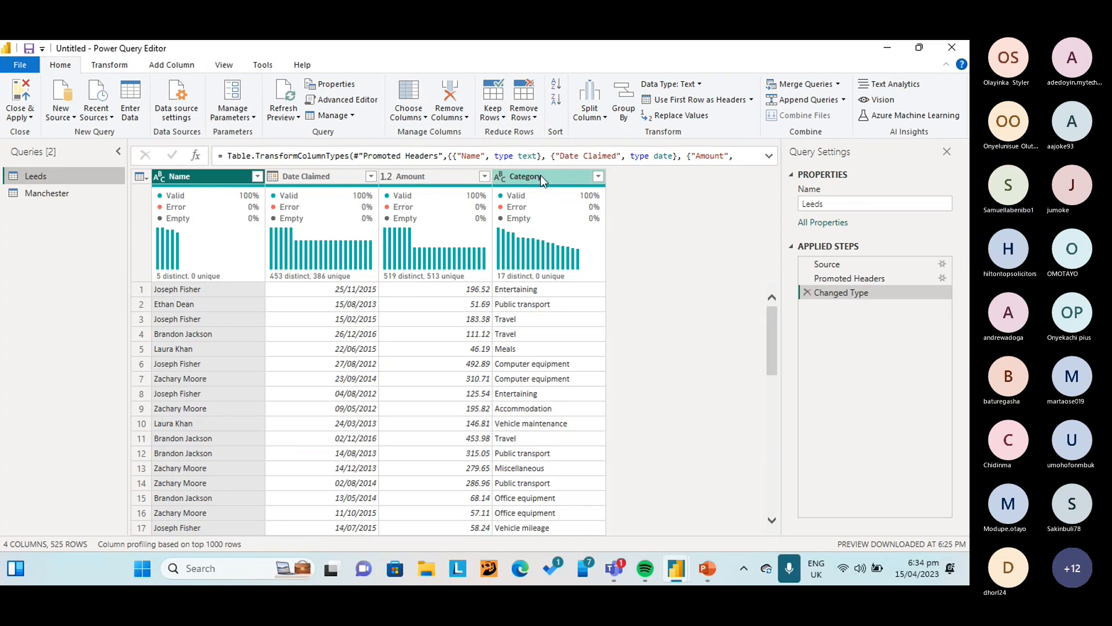
pyautogui.click(70, 196)
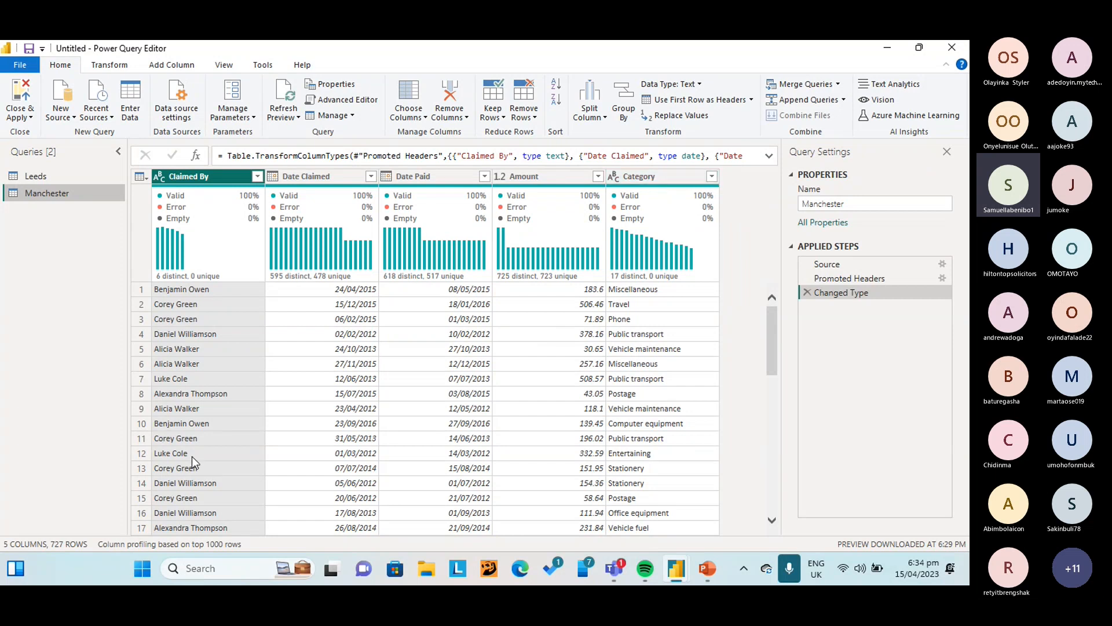
pyautogui.click(100, 176)
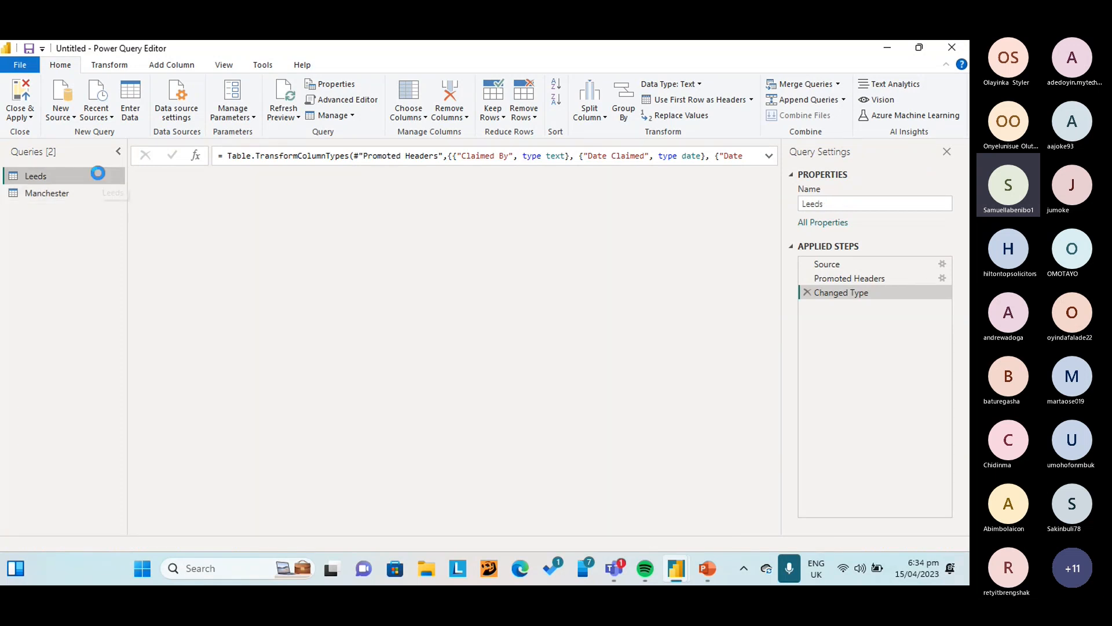
pyautogui.click(81, 193)
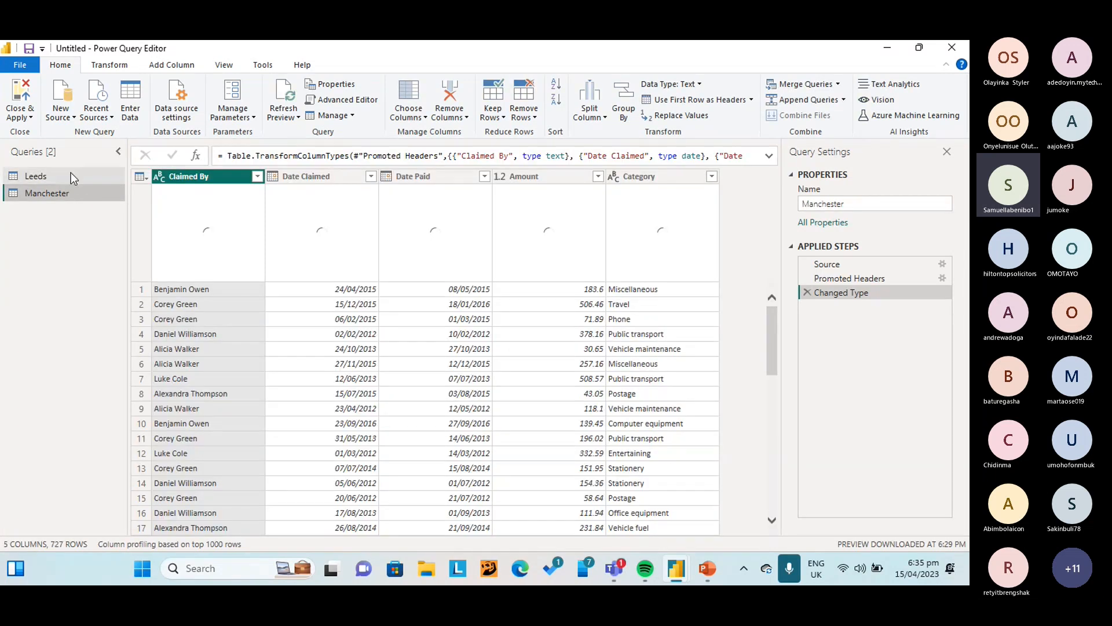
pyautogui.click(71, 178)
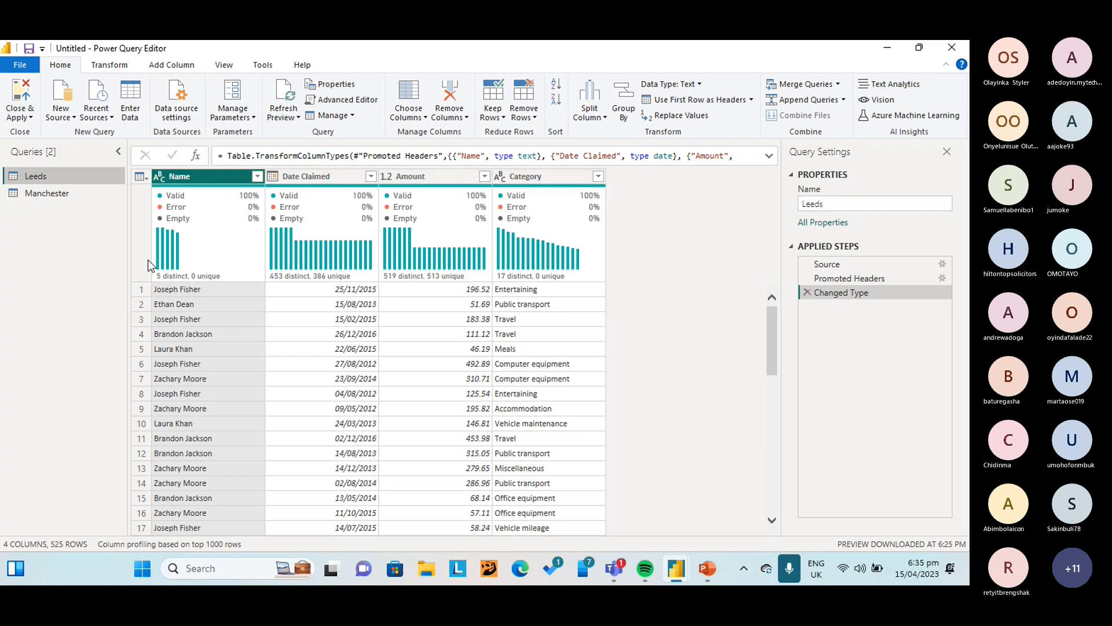
pyautogui.click(74, 196)
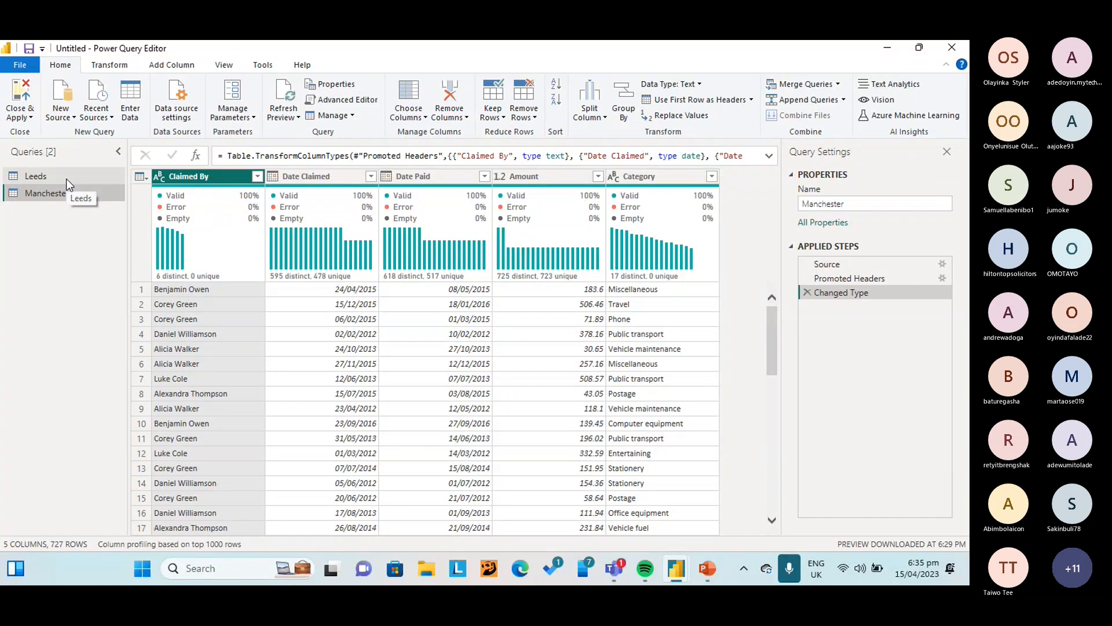
pyautogui.click(66, 178)
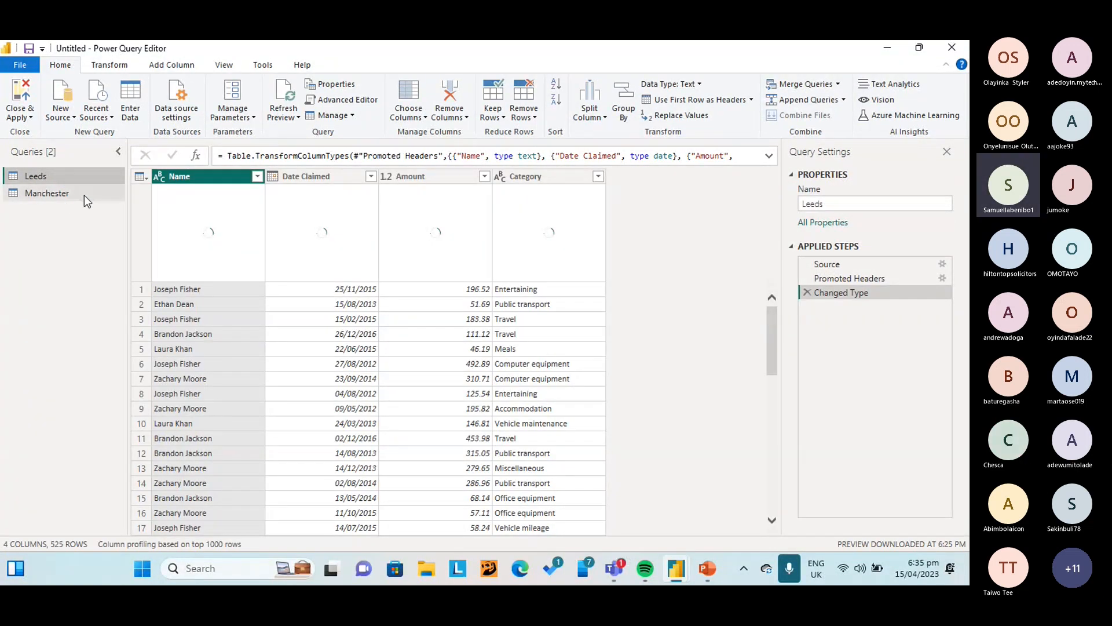
pyautogui.click(84, 195)
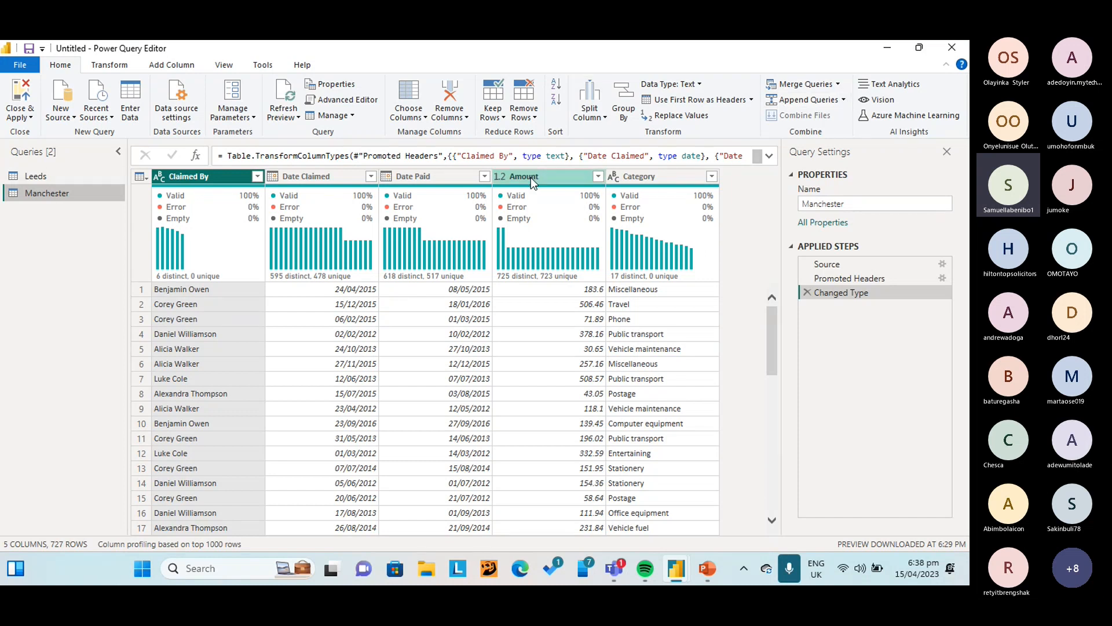
pyautogui.click(101, 173)
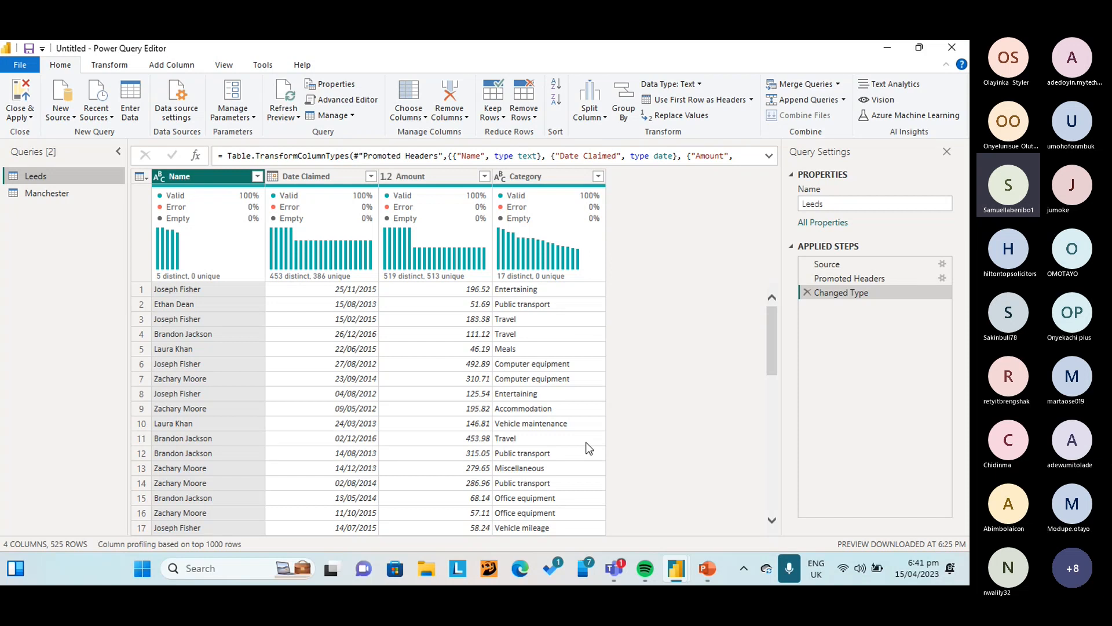
pyautogui.click(68, 197)
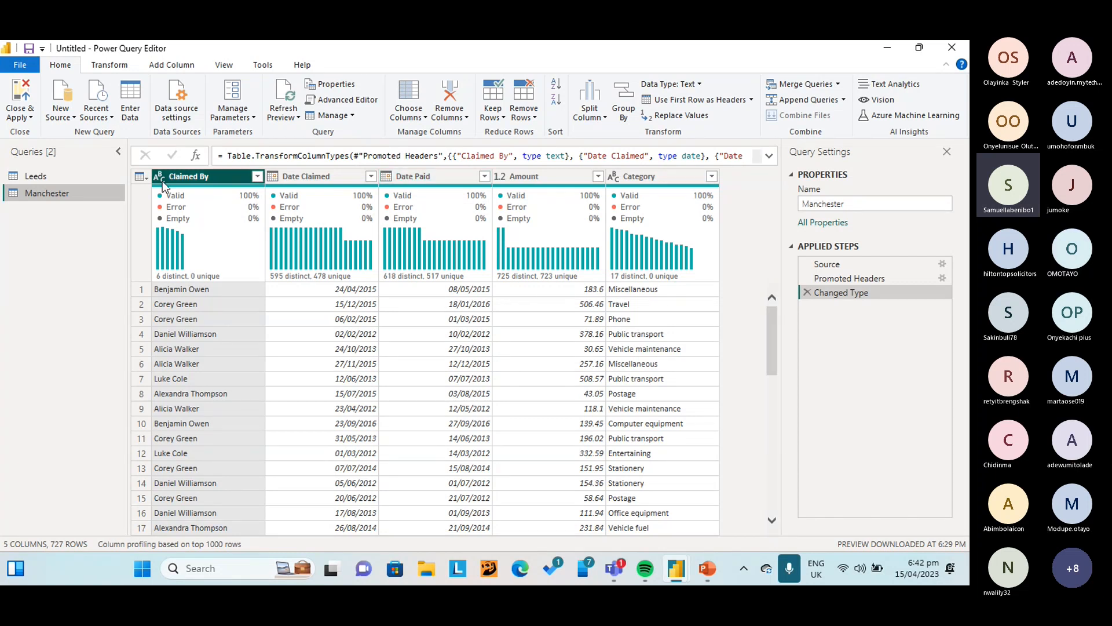
pyautogui.click(91, 181)
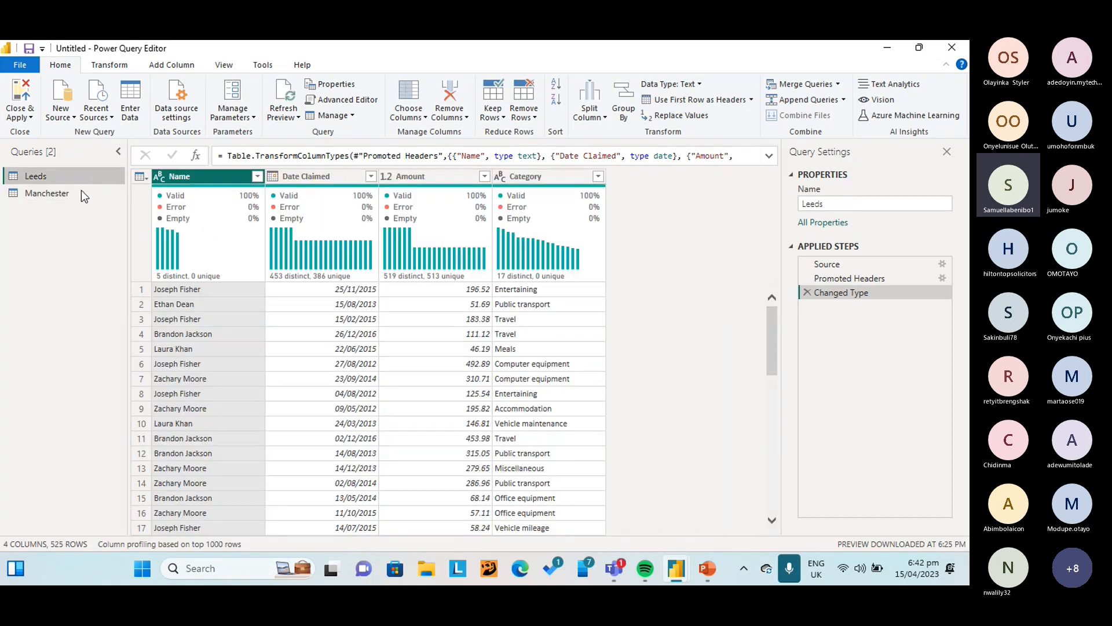
# Remove the Date Paid column from the Manchester query
pyautogui.click(65, 198)
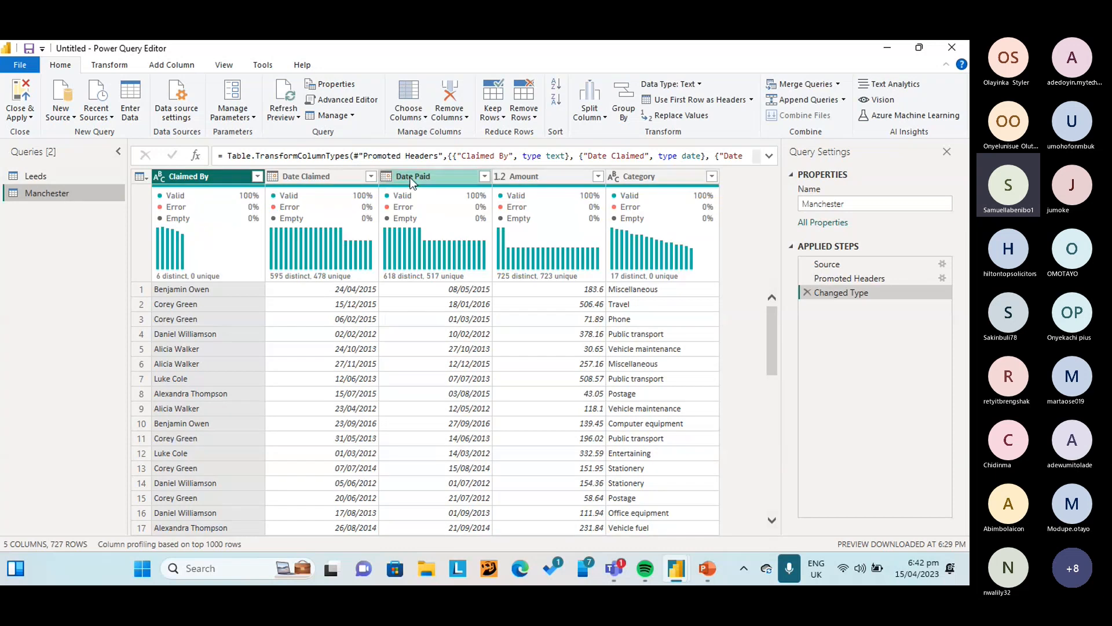
pyautogui.click(453, 178)
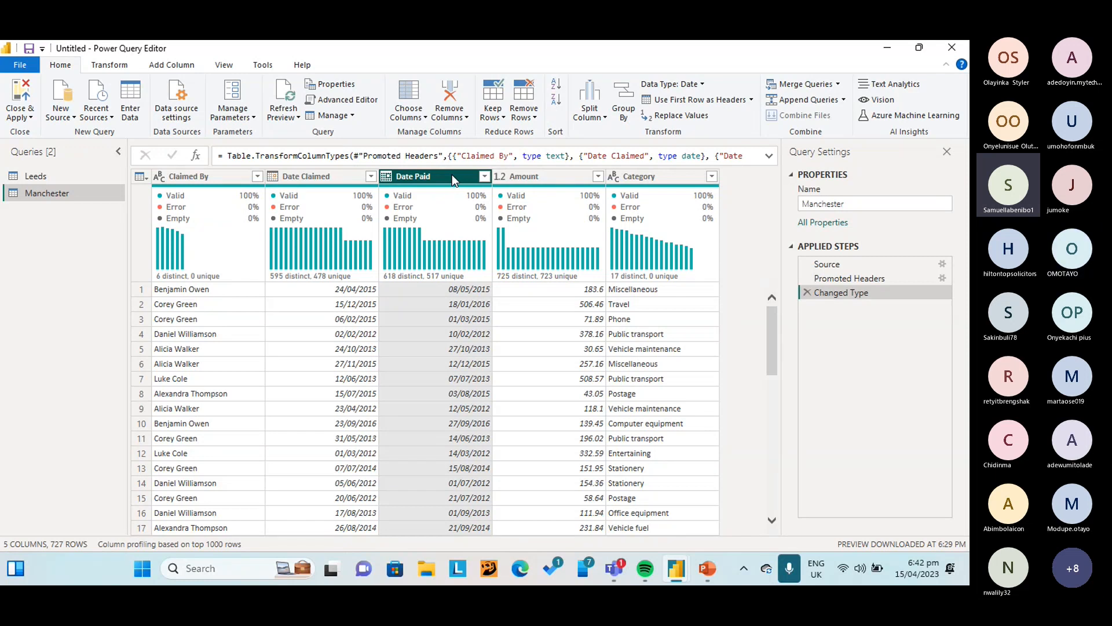
pyautogui.click(469, 117)
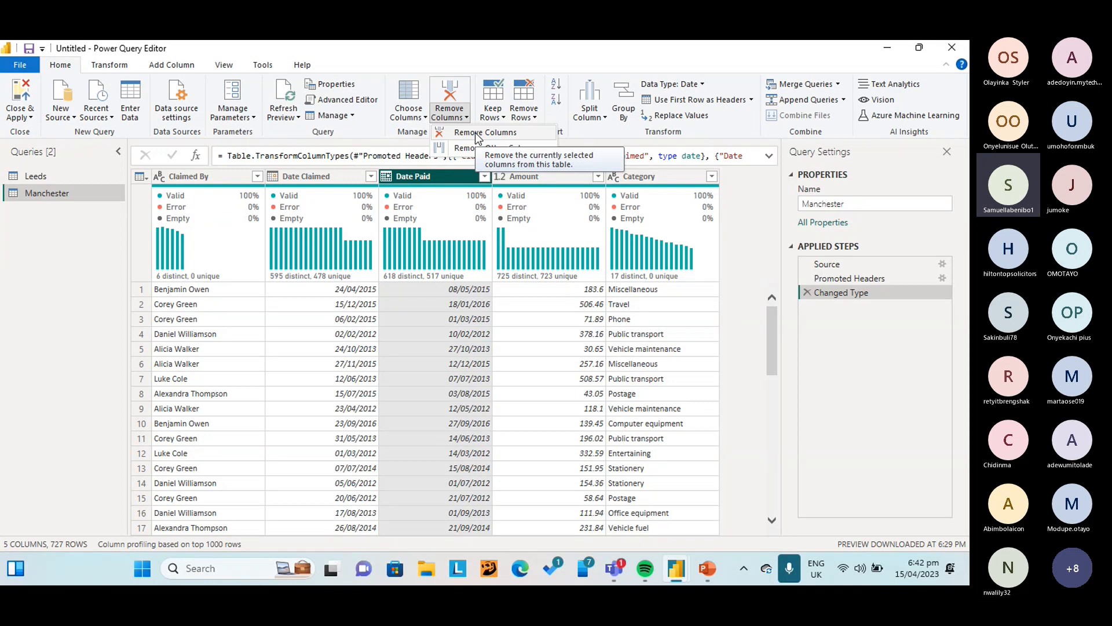
pyautogui.click(475, 134)
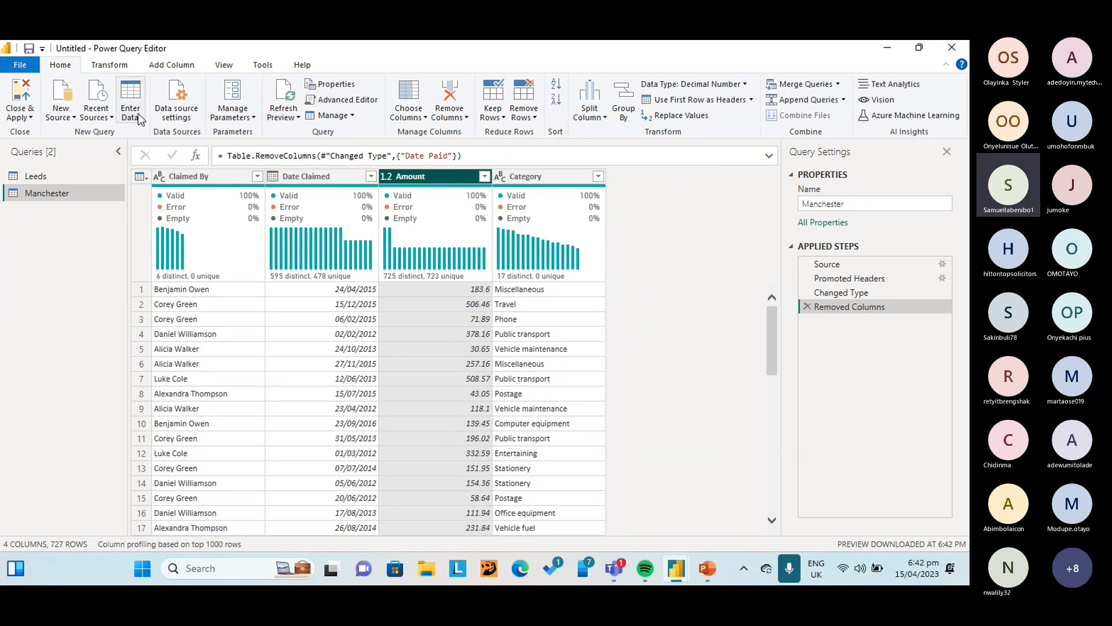
# Check the Leeds column headers and rename the Manchester query's Claimed By column to Name
pyautogui.click(58, 177)
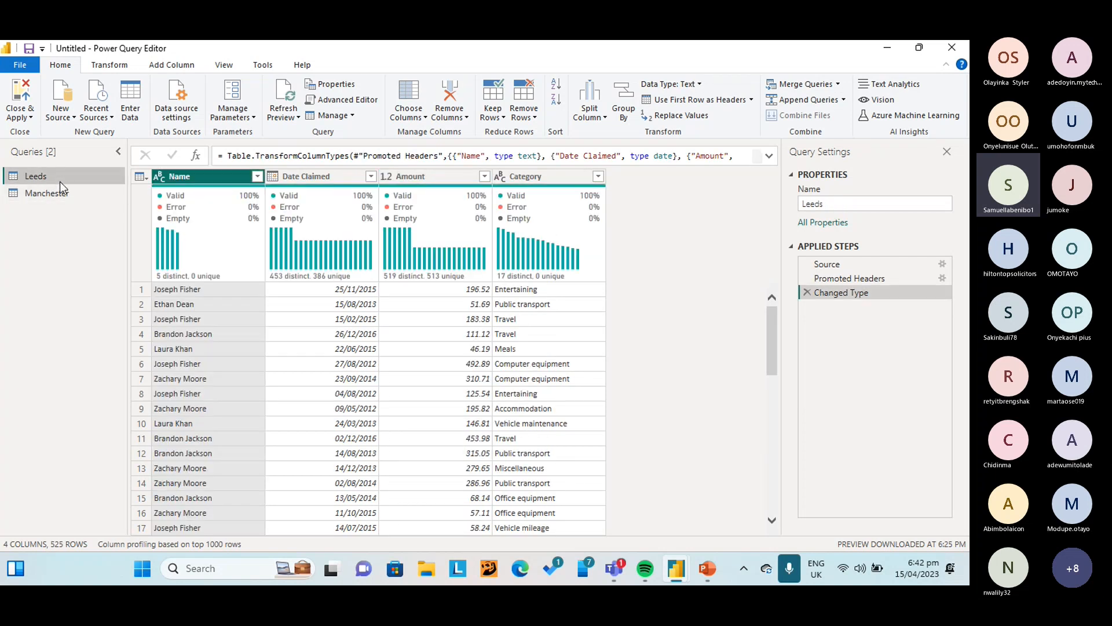
pyautogui.click(87, 199)
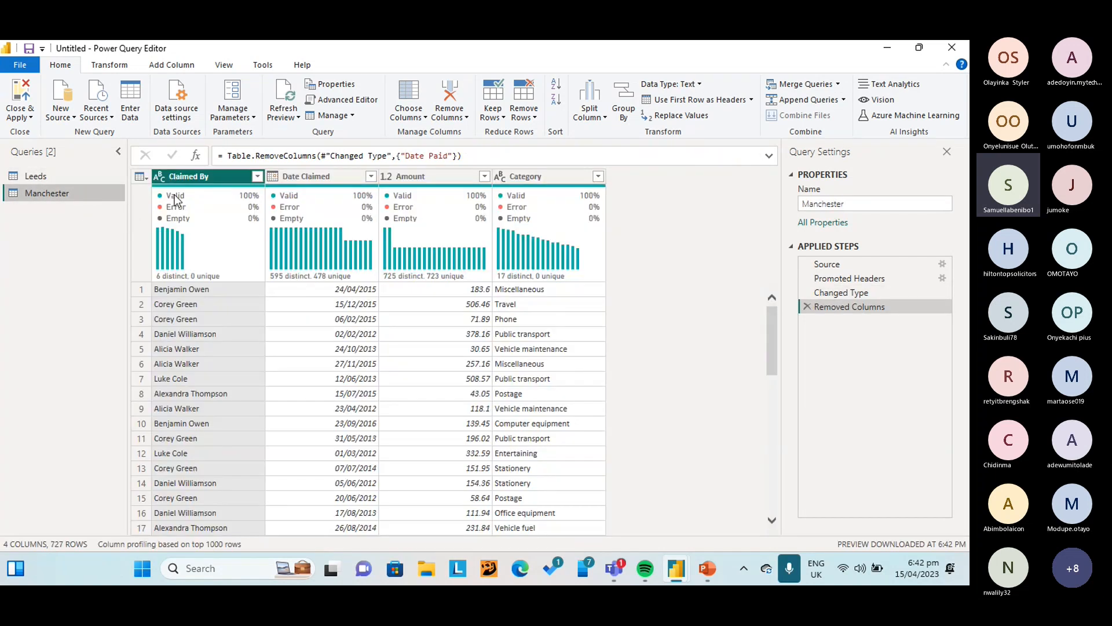
pyautogui.doubleClick(207, 175)
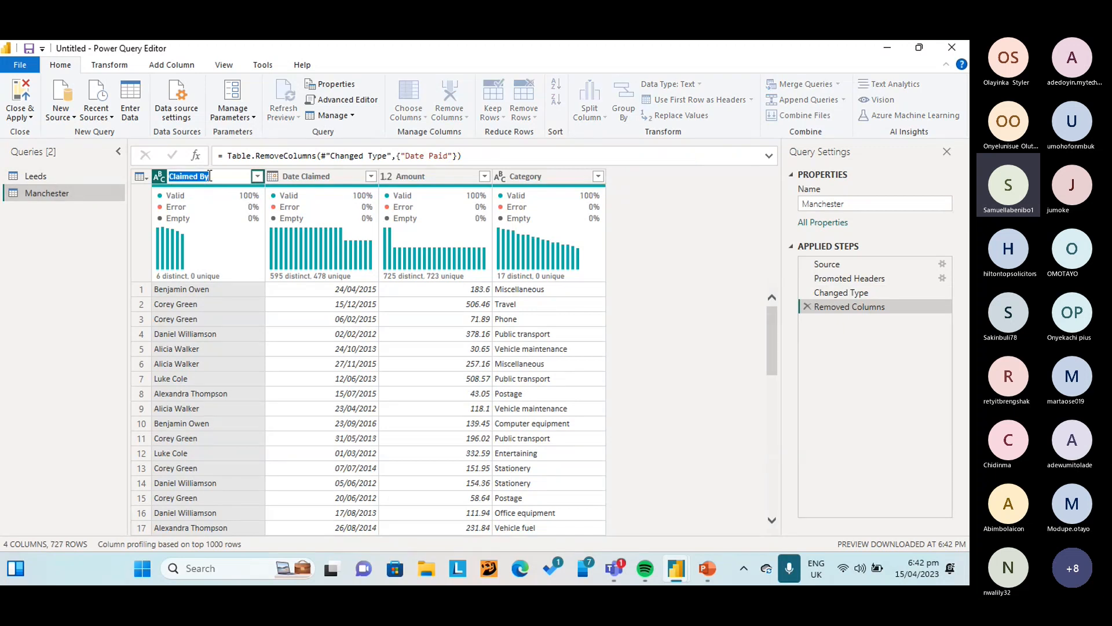
pyautogui.write('Na')
pyautogui.press('capslock')
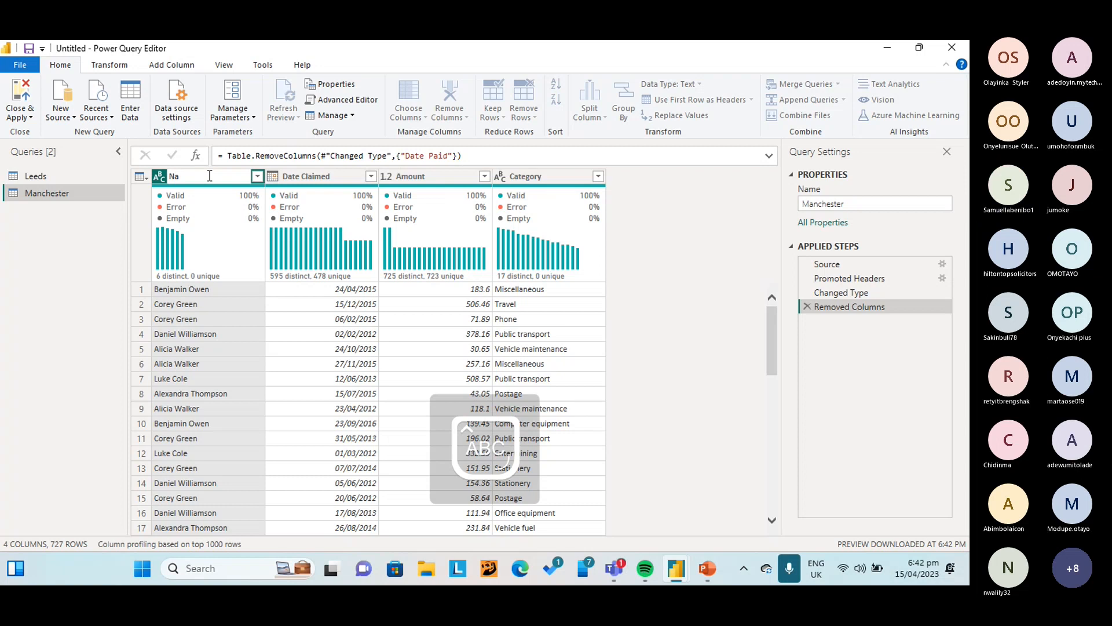
pyautogui.write('me')
pyautogui.press('Return')
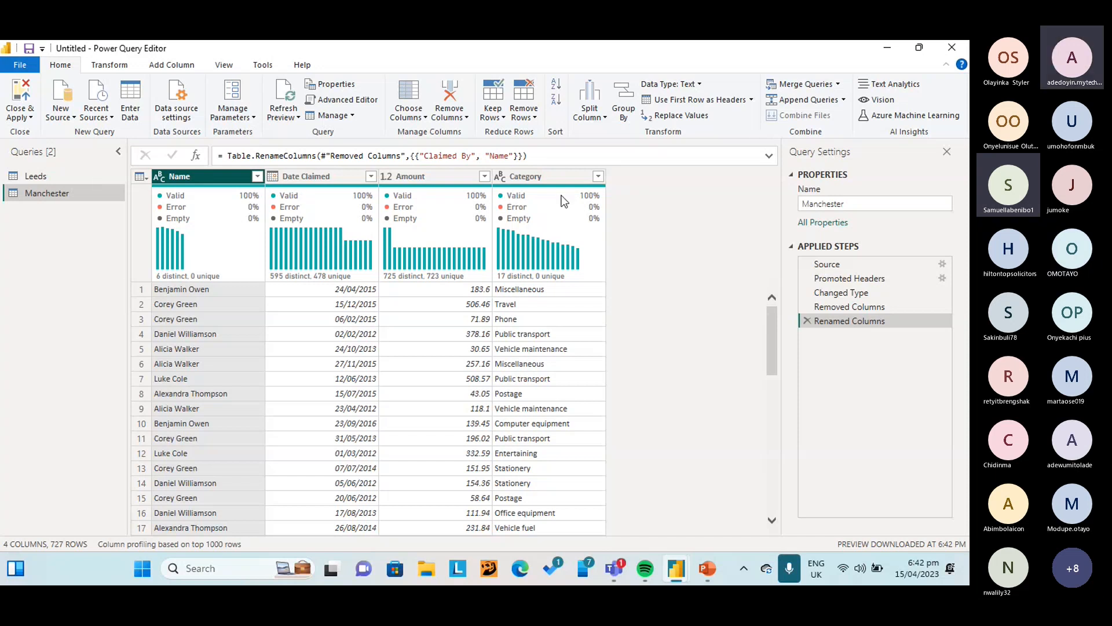
# Return to the Leeds query and review the available Append Queries options
pyautogui.click(78, 184)
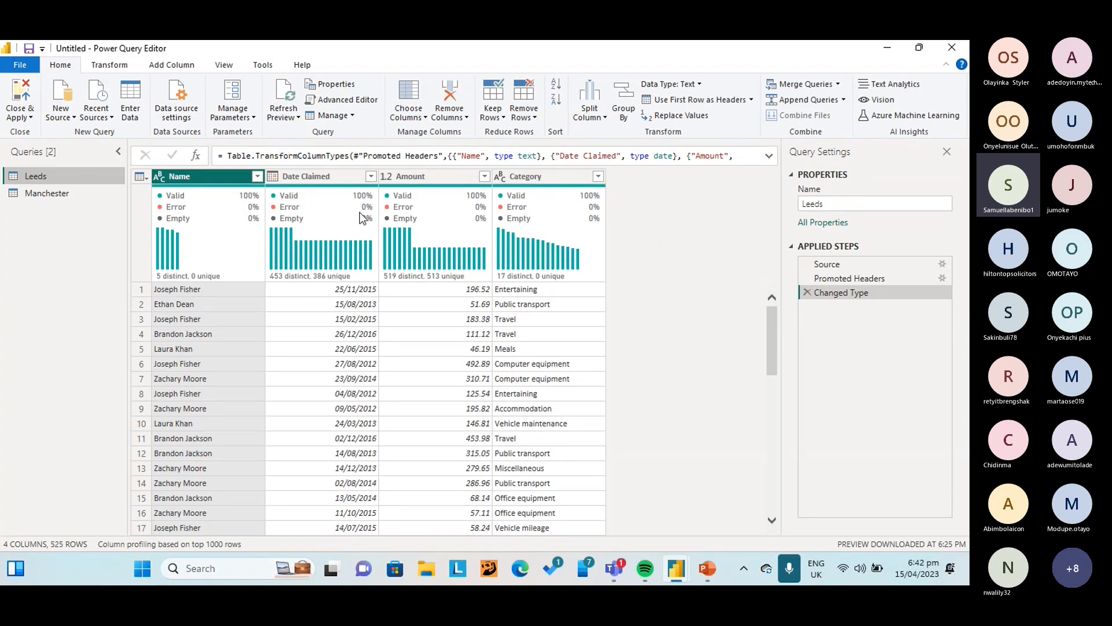
pyautogui.moveTo(582, 218)
pyautogui.click(845, 101)
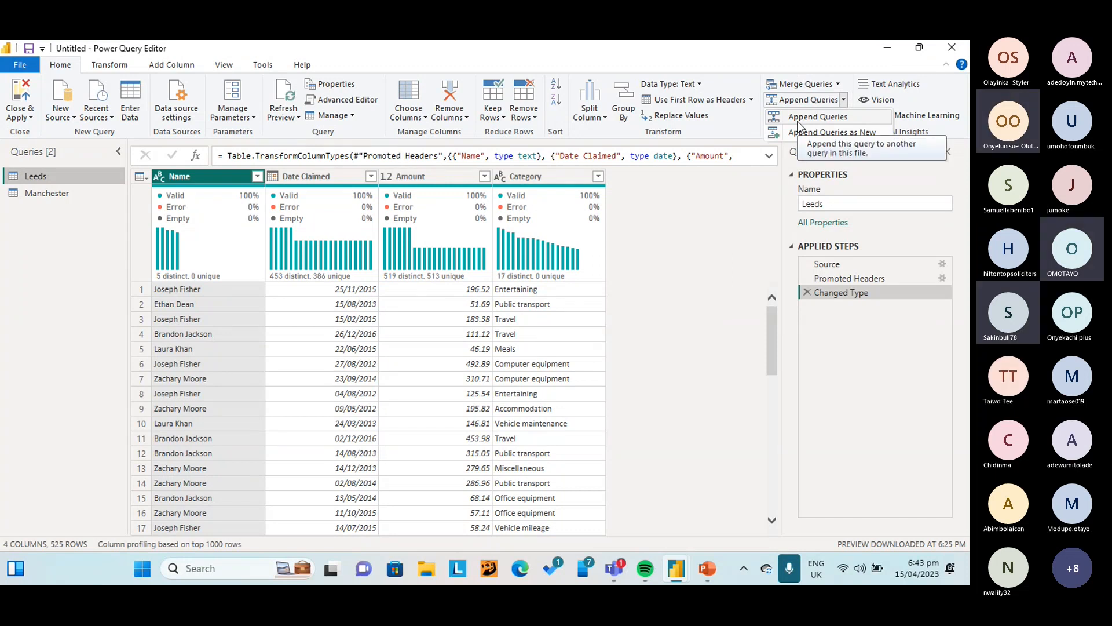
pyautogui.click(819, 133)
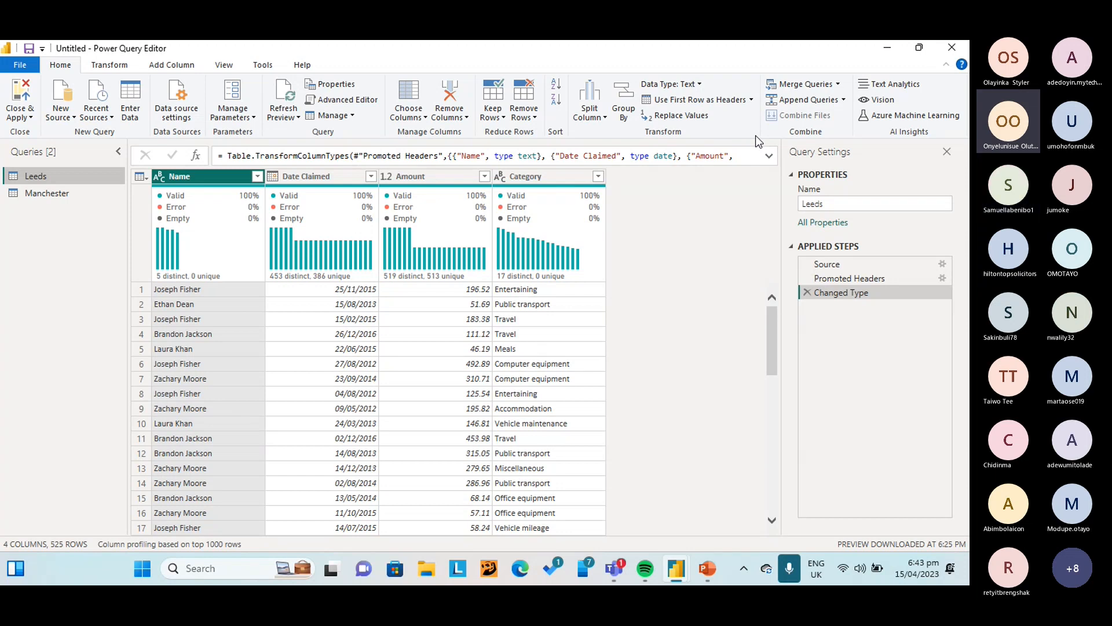
pyautogui.click(846, 103)
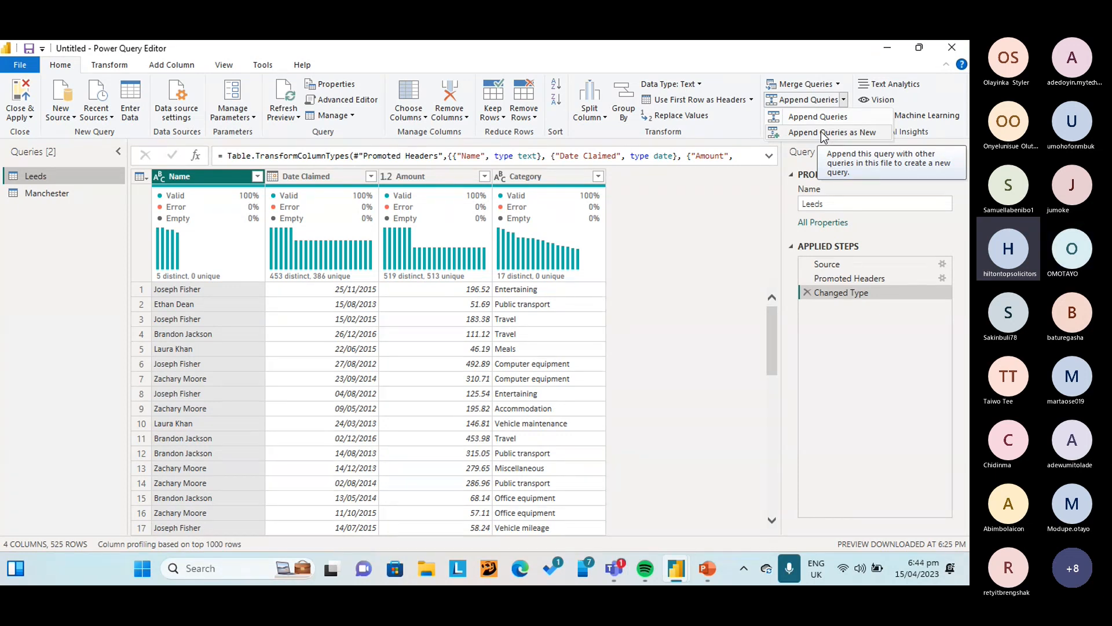
pyautogui.click(739, 193)
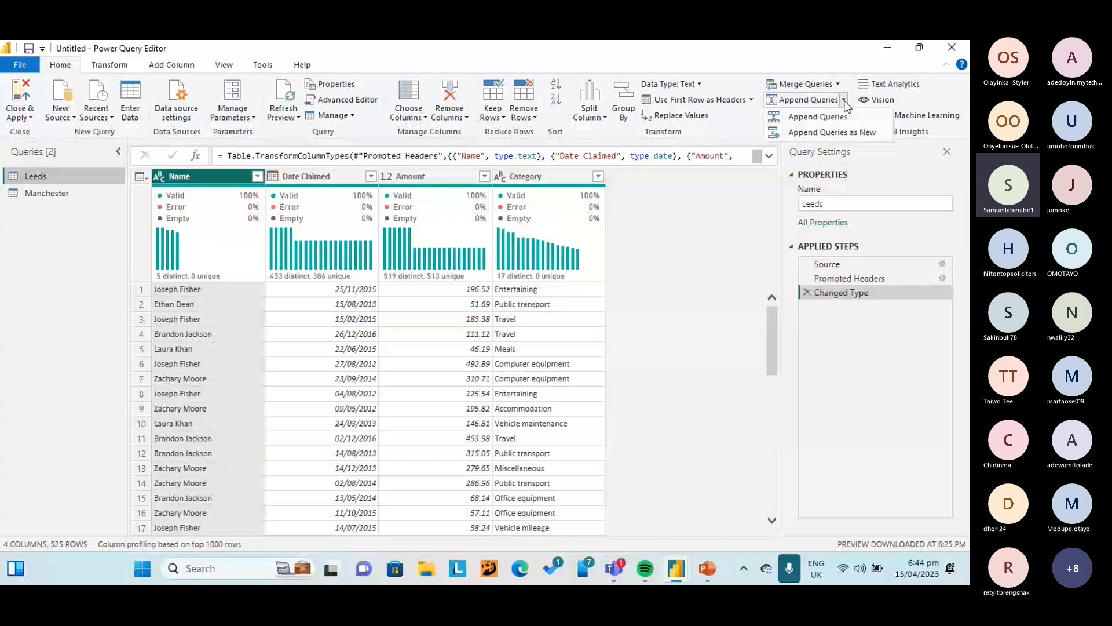
# Append the Leeds and Manchester tables as a new query, with Leeds as first table and Manchester as second
pyautogui.click(845, 103)
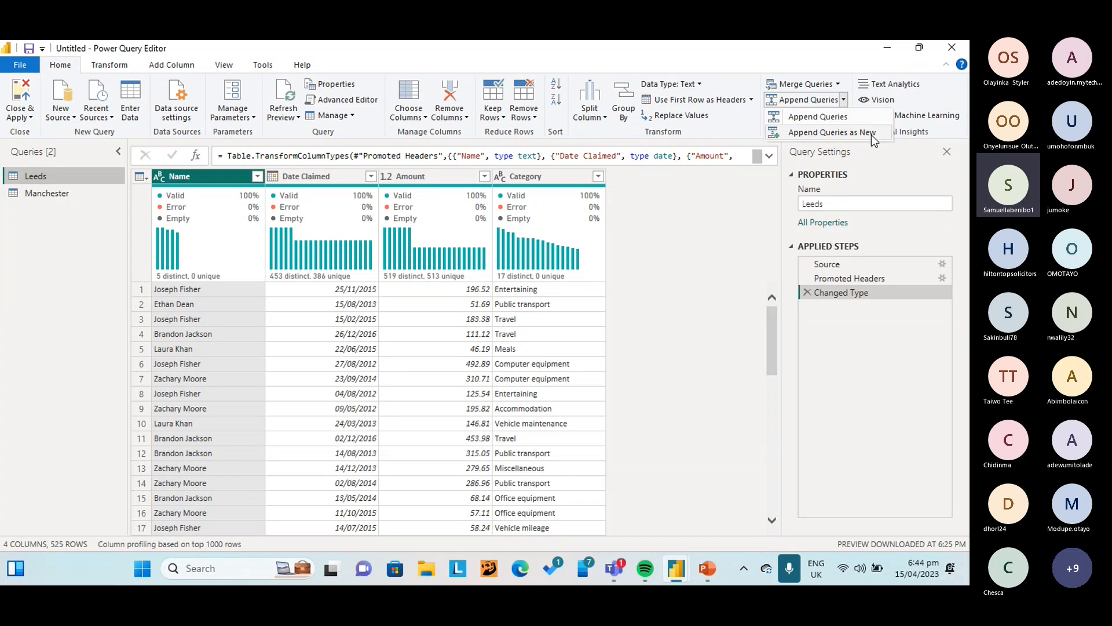
pyautogui.click(830, 133)
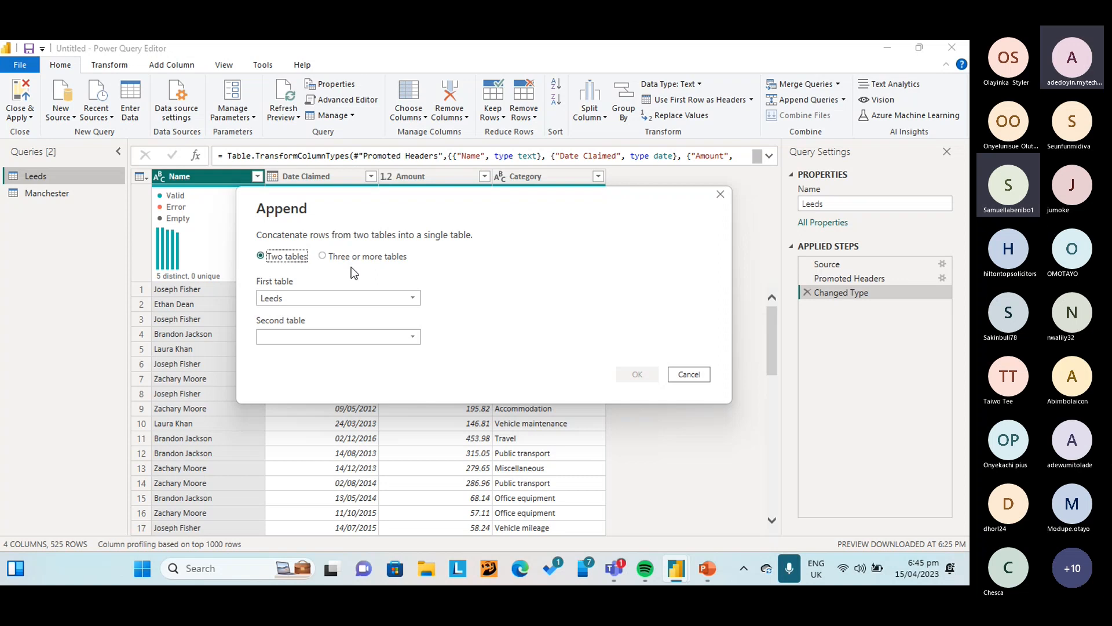
pyautogui.click(380, 259)
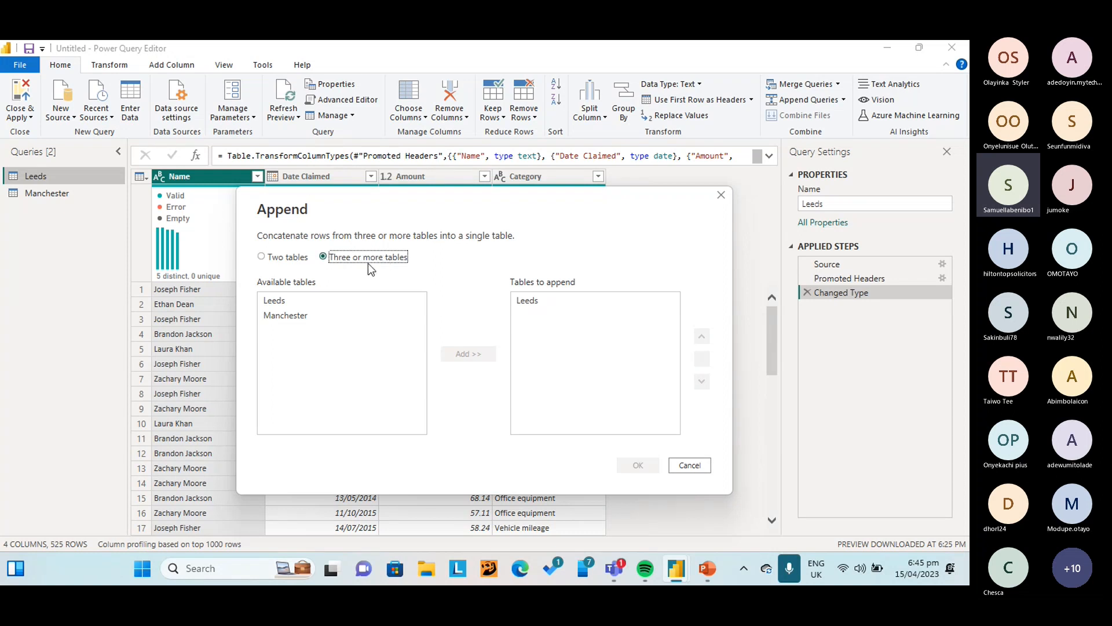
pyautogui.click(292, 260)
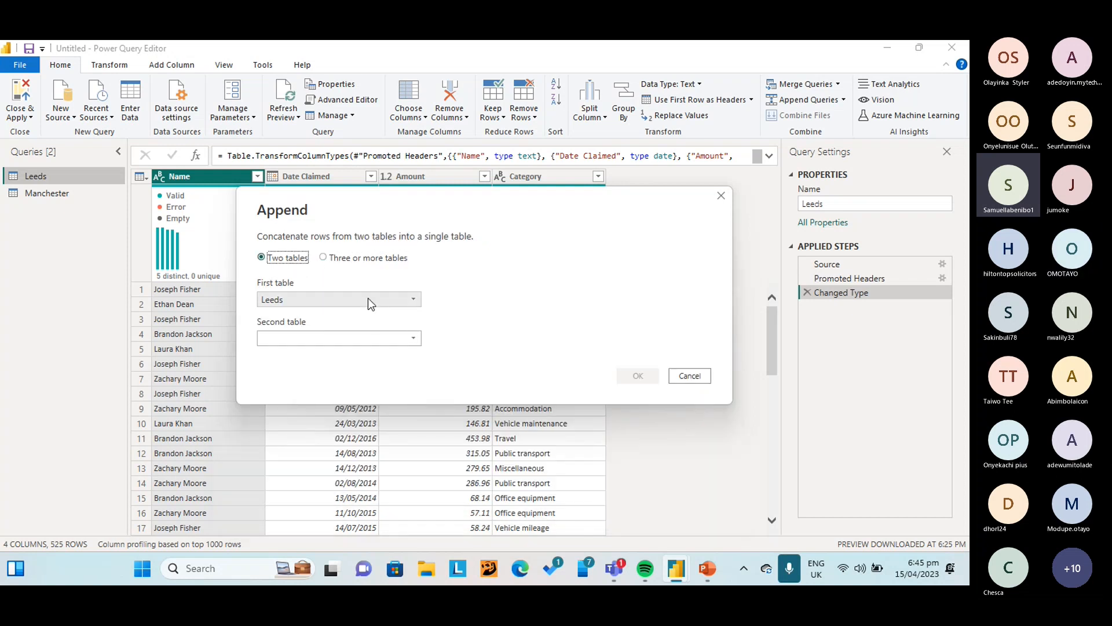
pyautogui.click(409, 341)
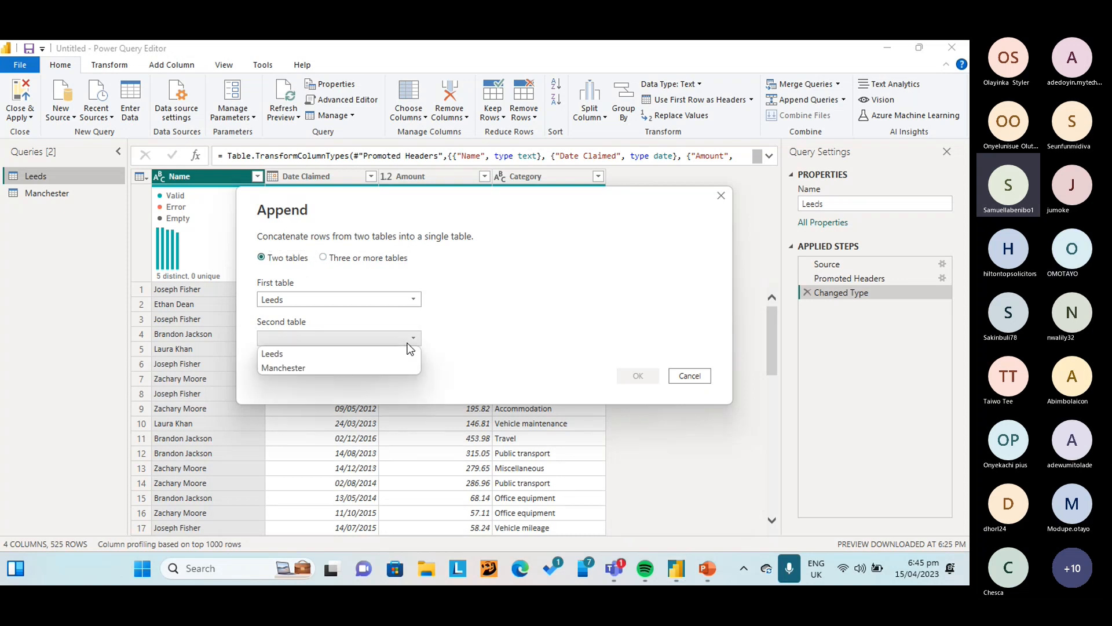
pyautogui.click(396, 373)
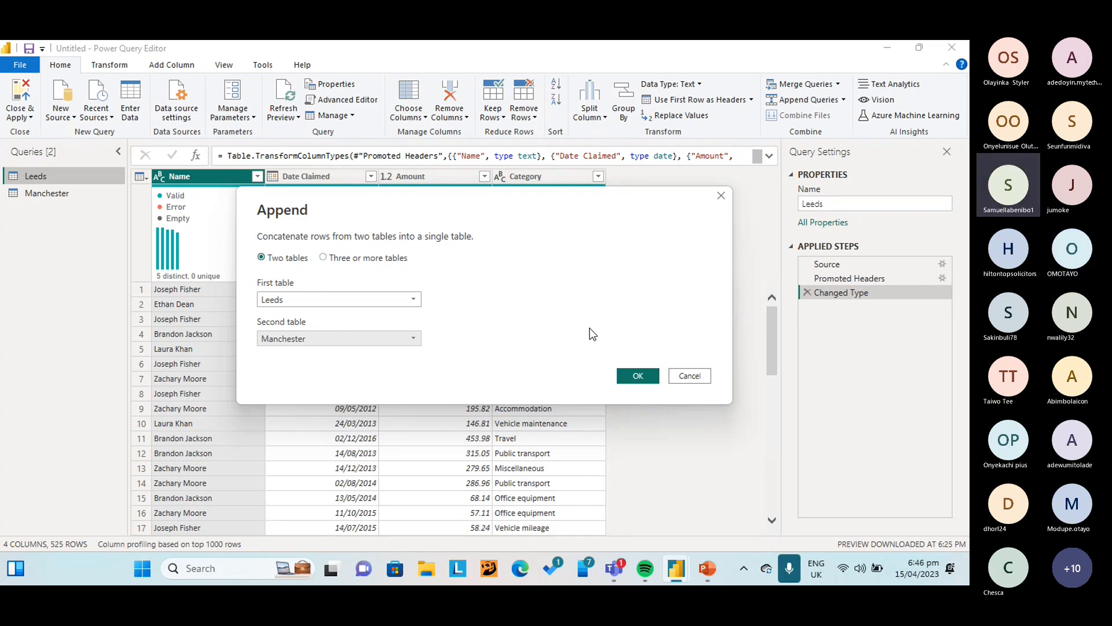
pyautogui.click(639, 376)
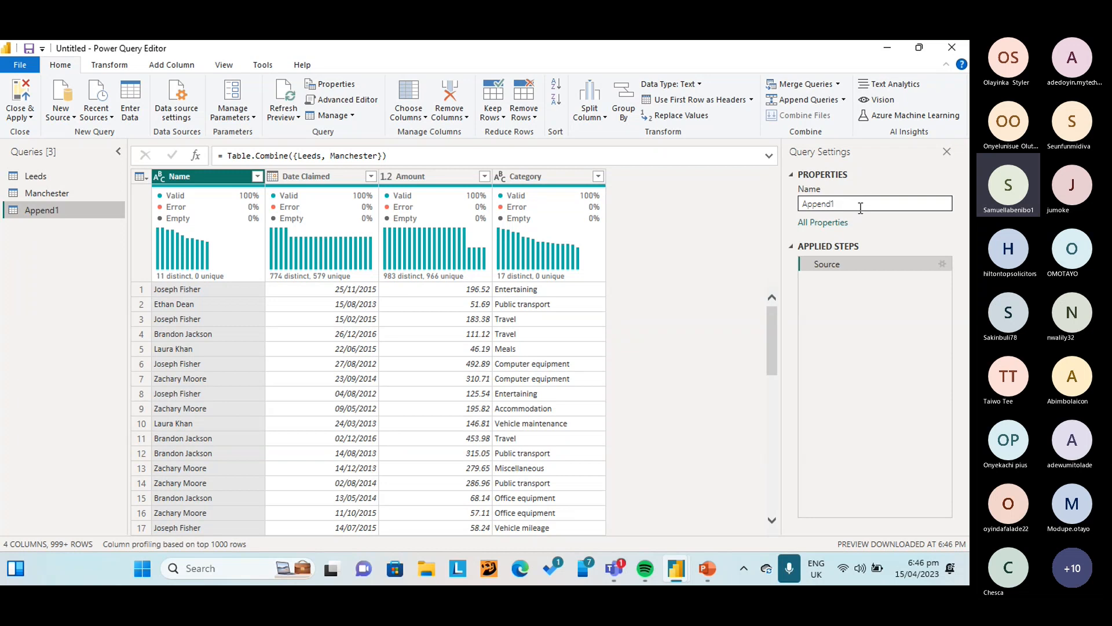
# Rename the new combined query to Appended Cities
pyautogui.click(817, 204)
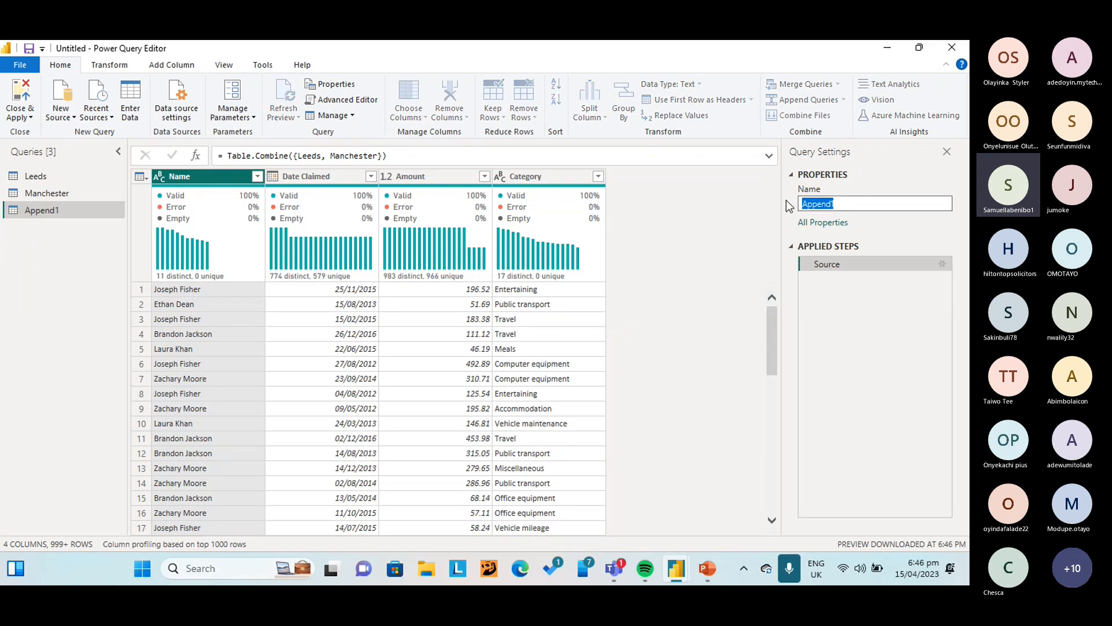
pyautogui.write('App')
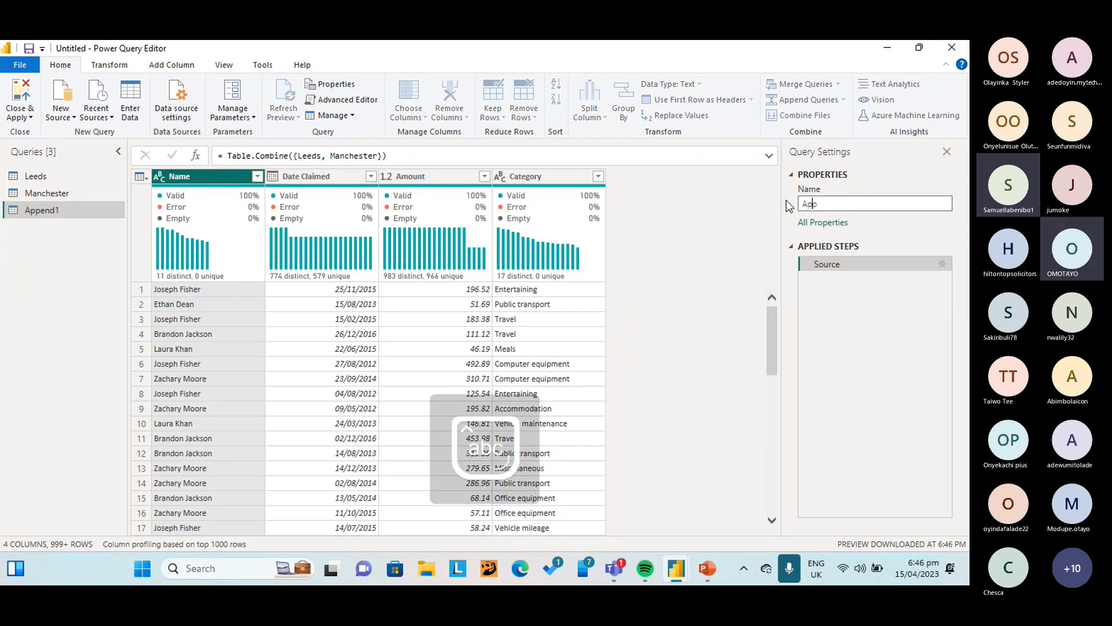
pyautogui.write('ended C')
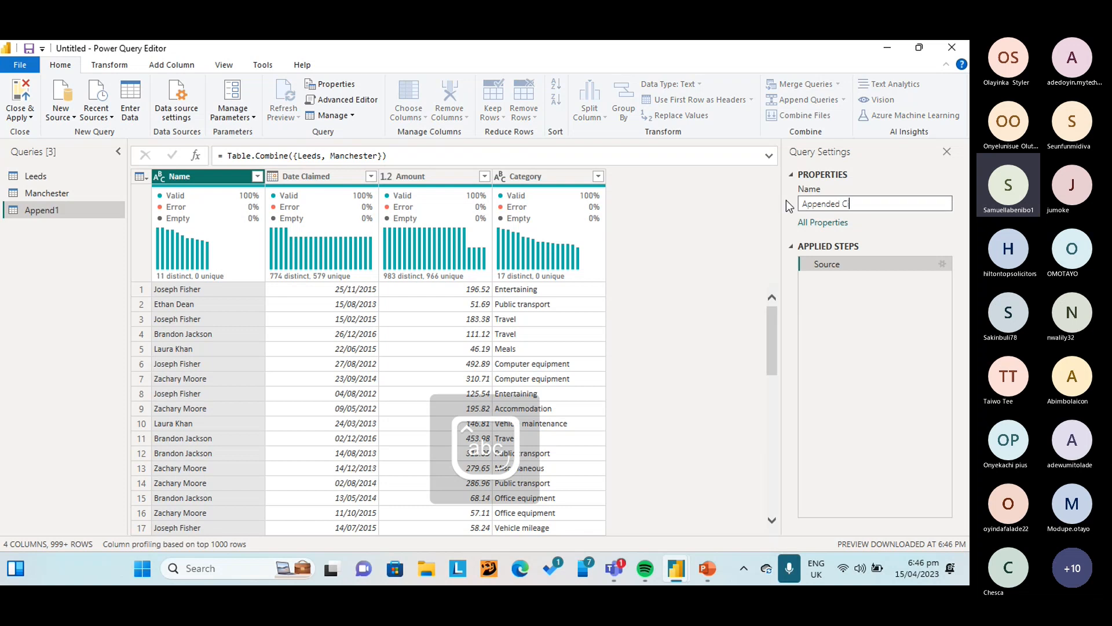
pyautogui.write('ities')
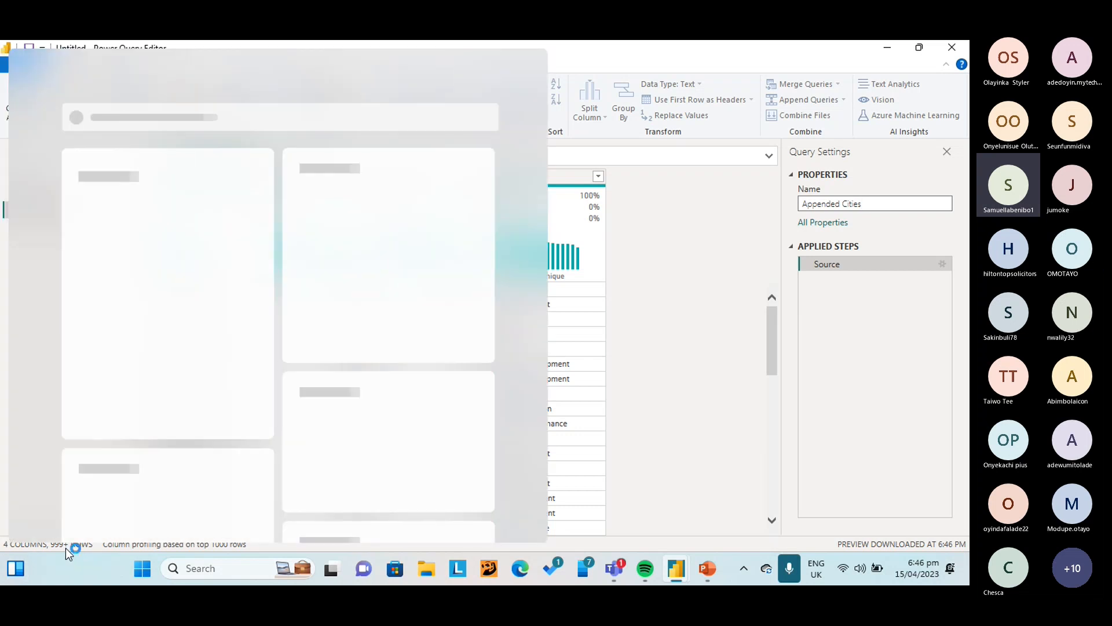
pyautogui.click(602, 411)
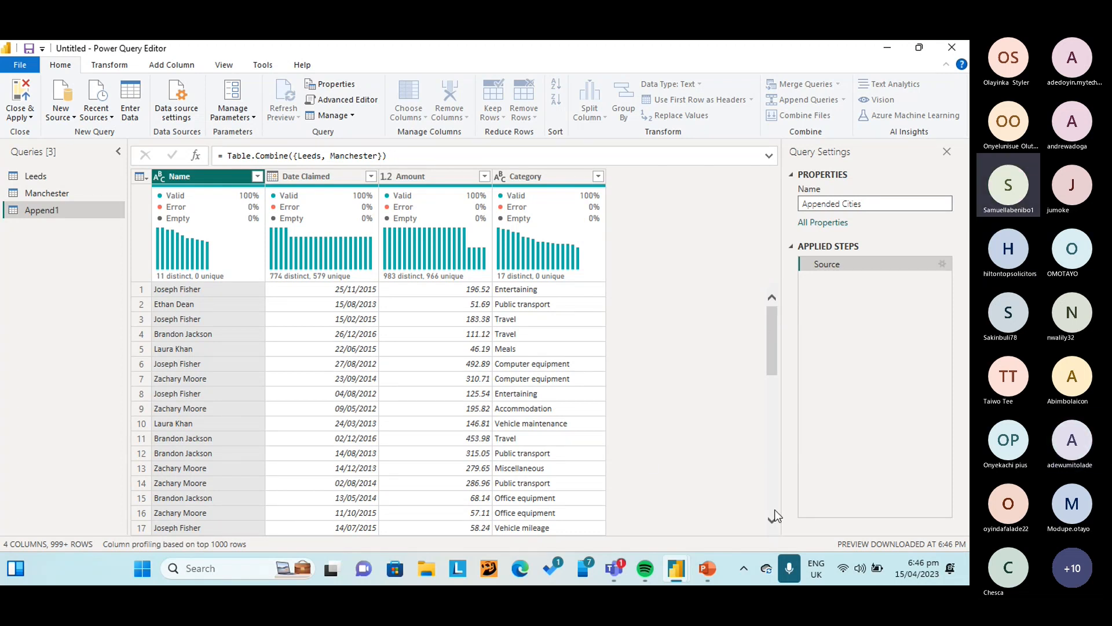
pyautogui.press('Return')
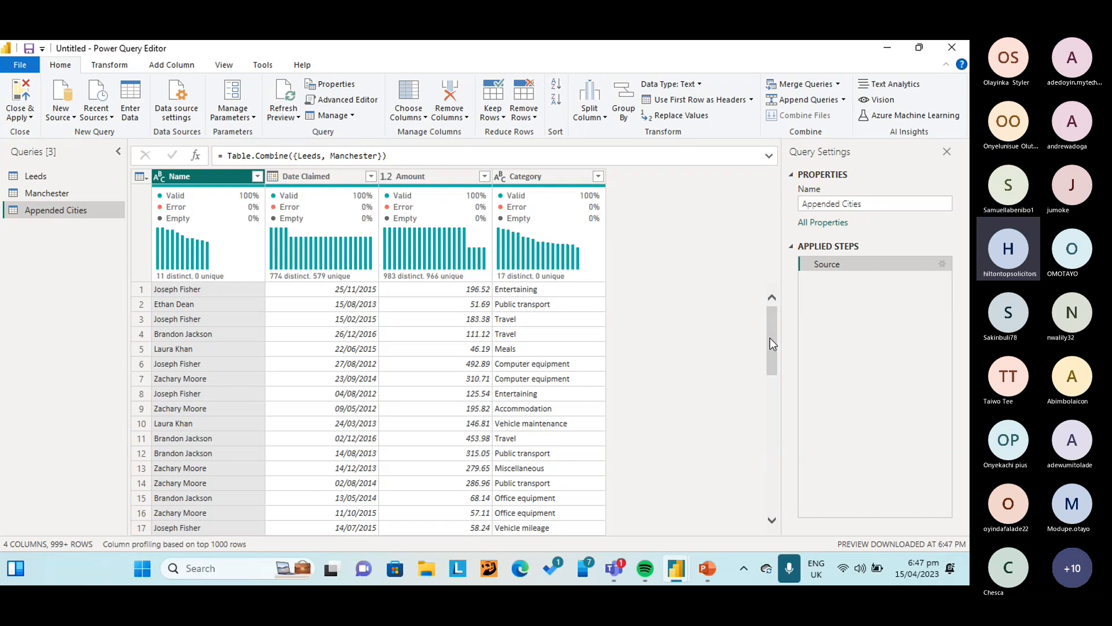
# Examine the rows of the Appended Cities query and revisit its source queries, Leeds and Manchester
pyautogui.moveTo(770, 339); pyautogui.dragTo(780, 249)
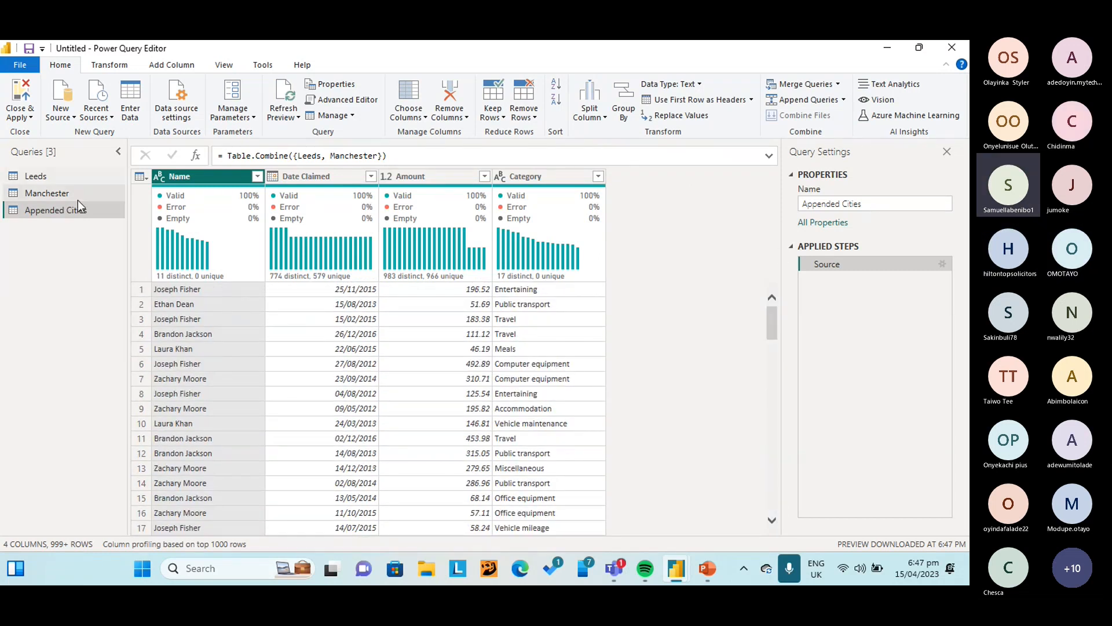
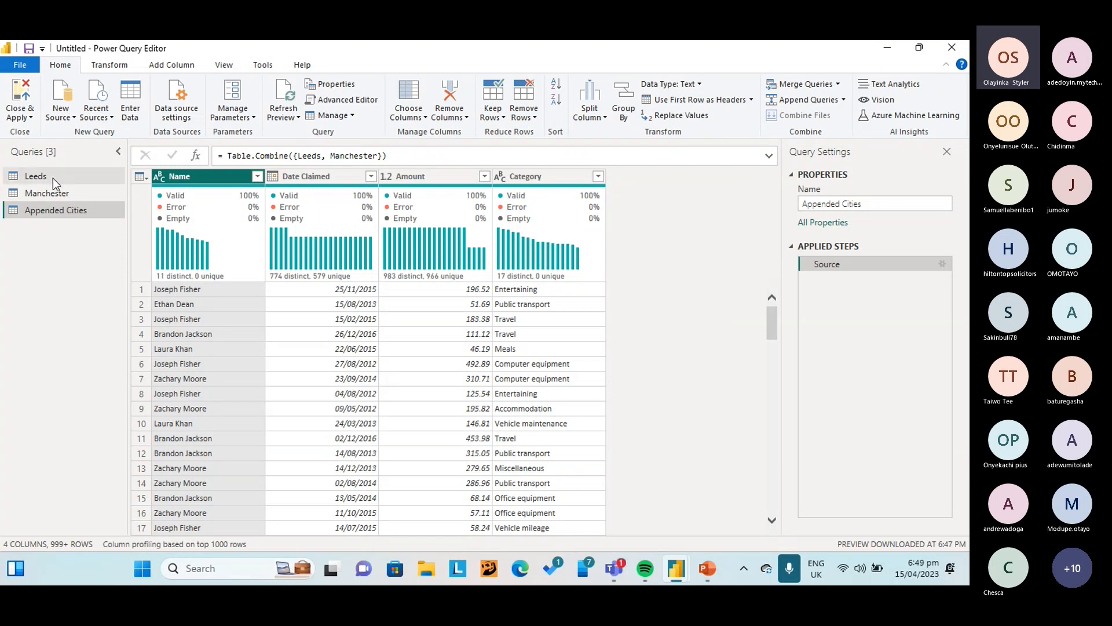
pyautogui.click(54, 178)
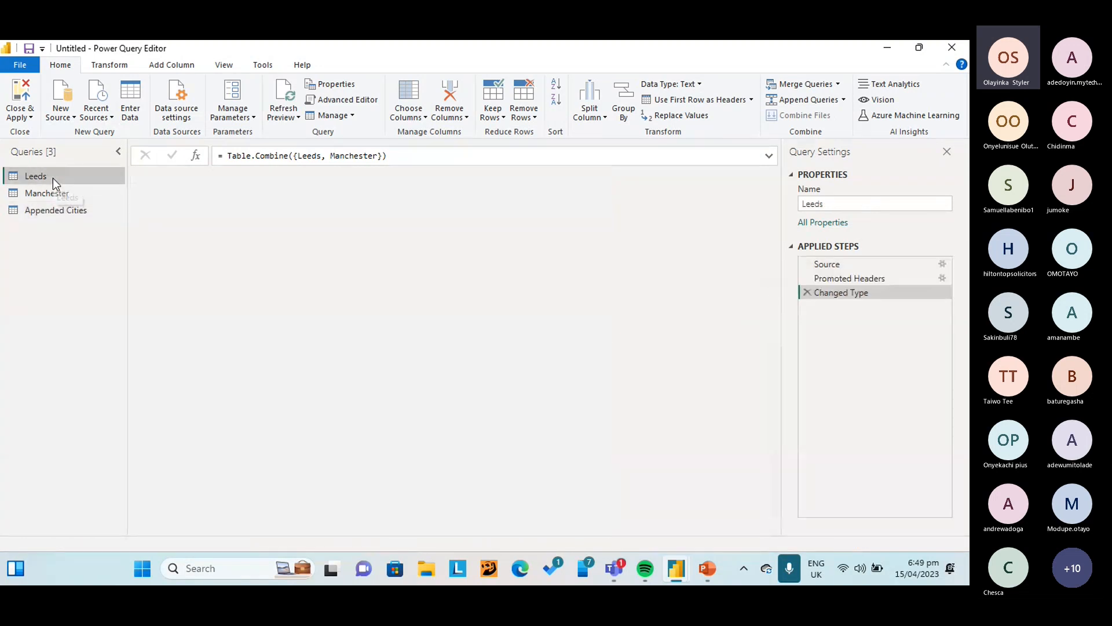
pyautogui.click(61, 191)
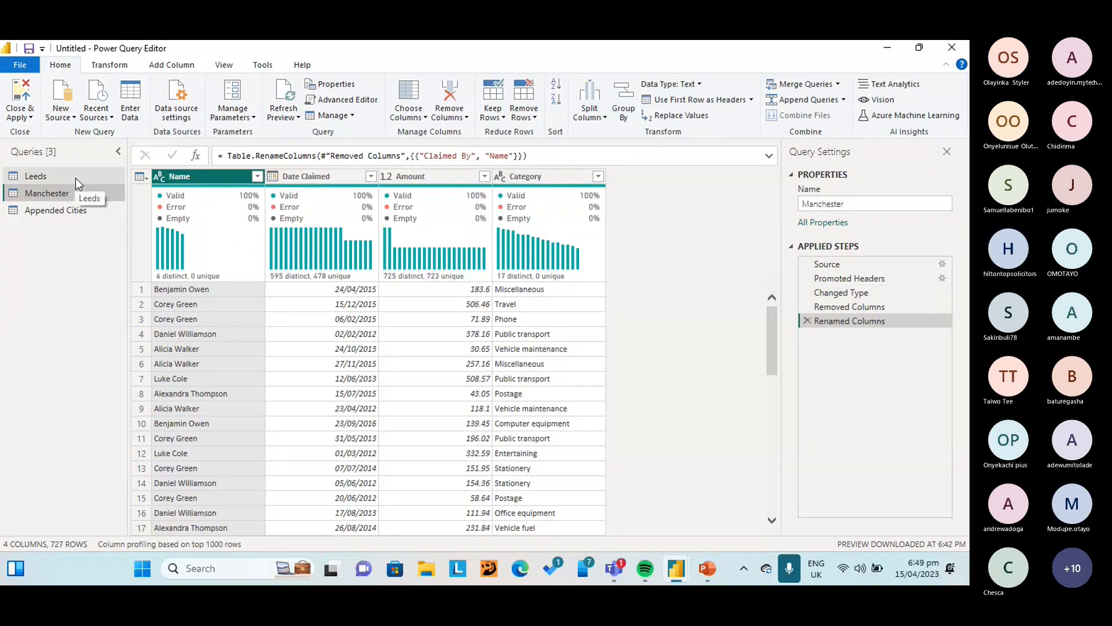
pyautogui.click(80, 170)
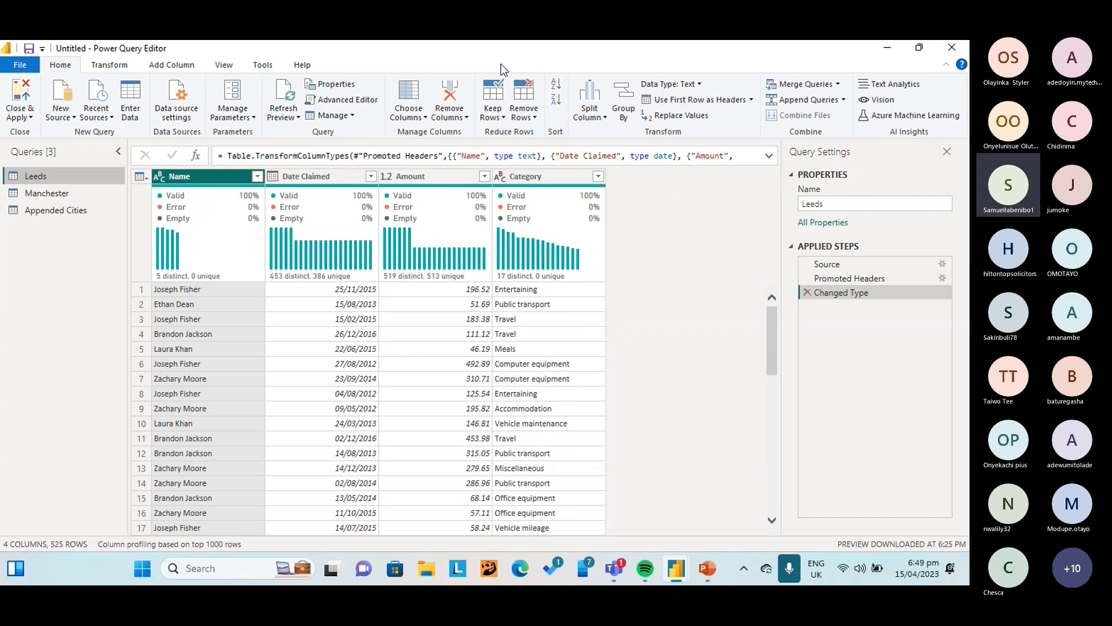
pyautogui.click(58, 117)
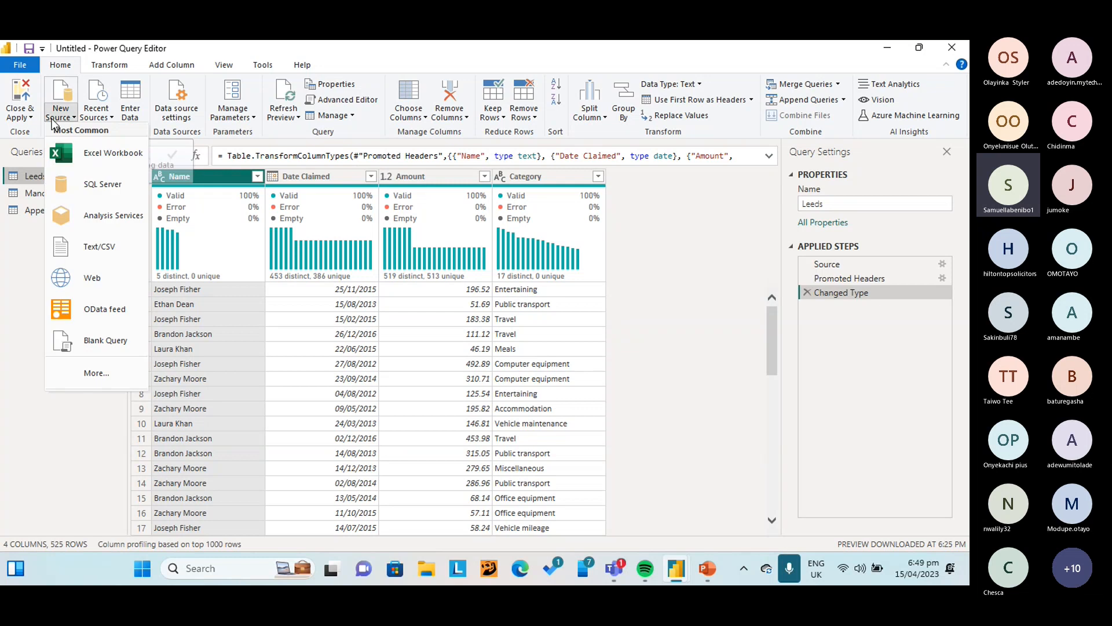
pyautogui.click(110, 249)
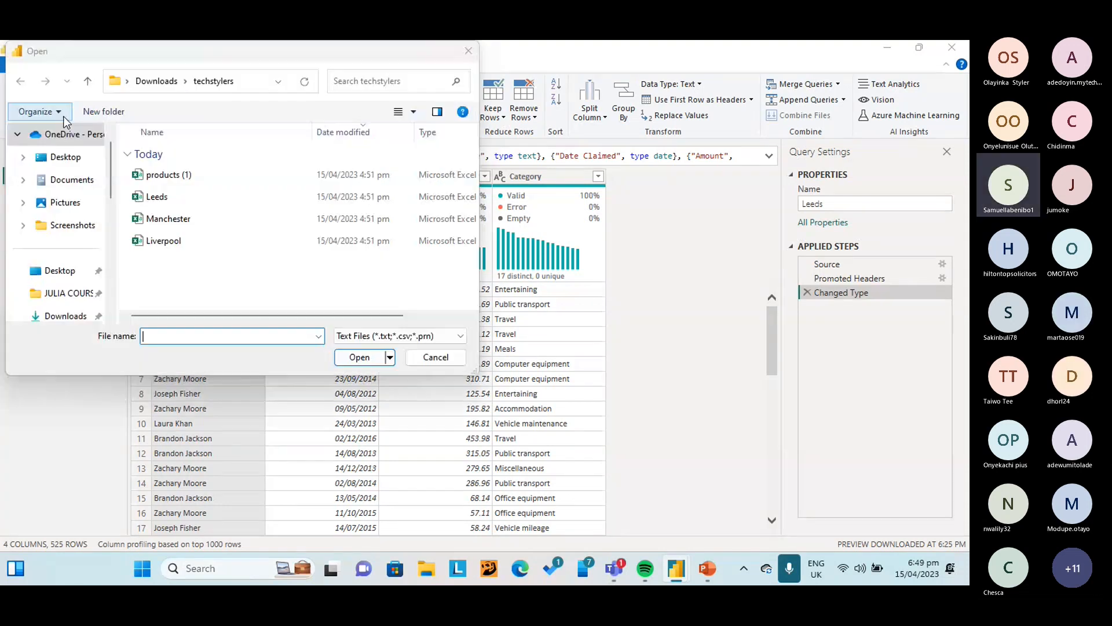
pyautogui.click(65, 116)
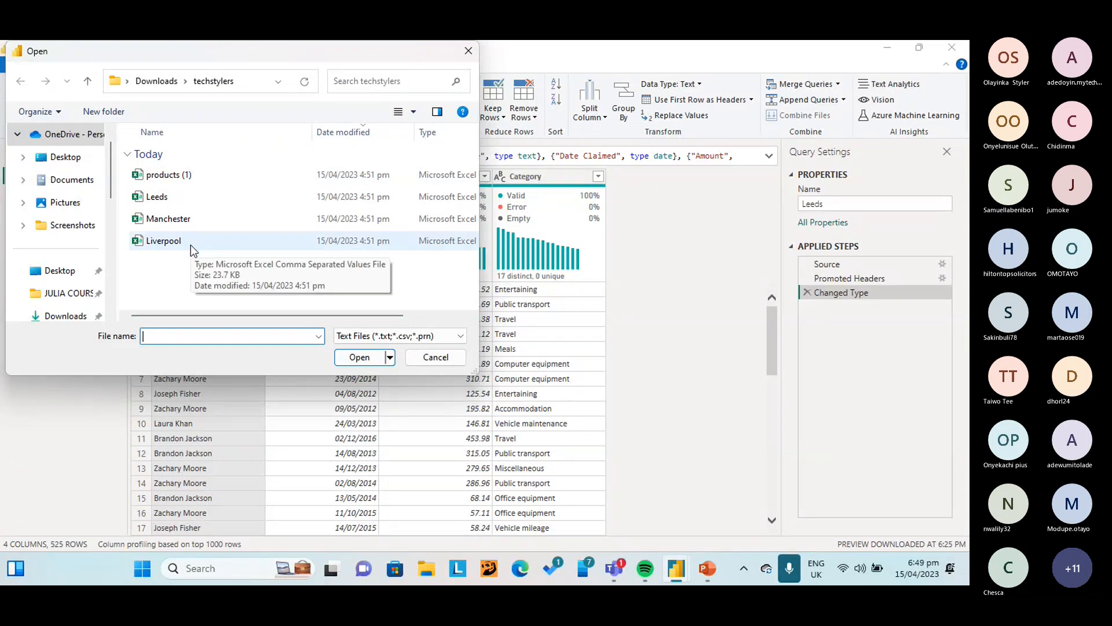
pyautogui.click(221, 181)
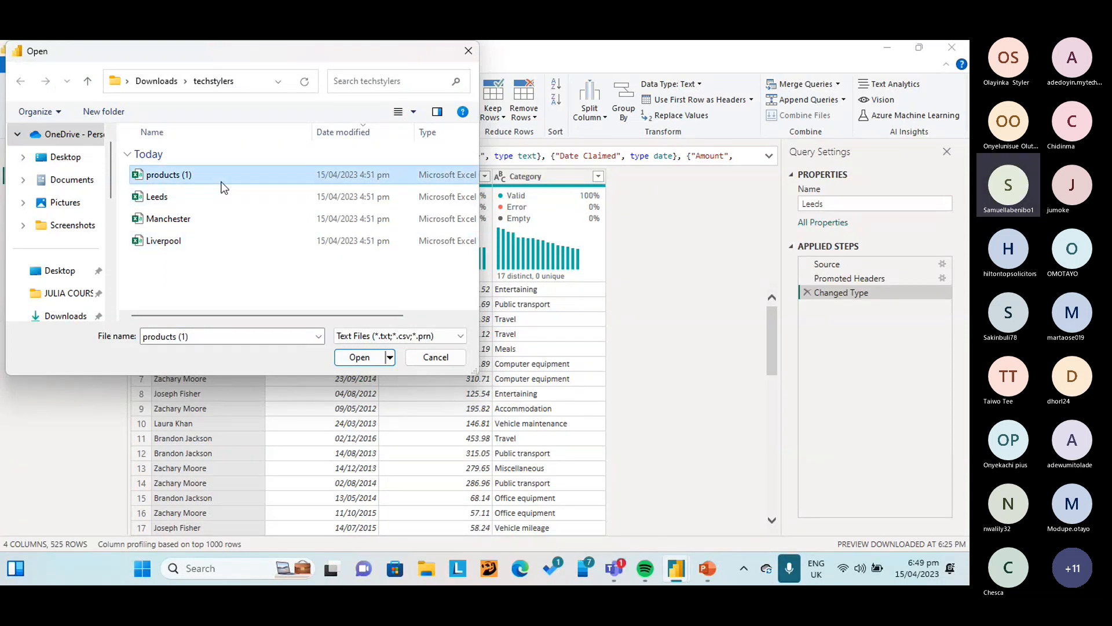
pyautogui.click(375, 358)
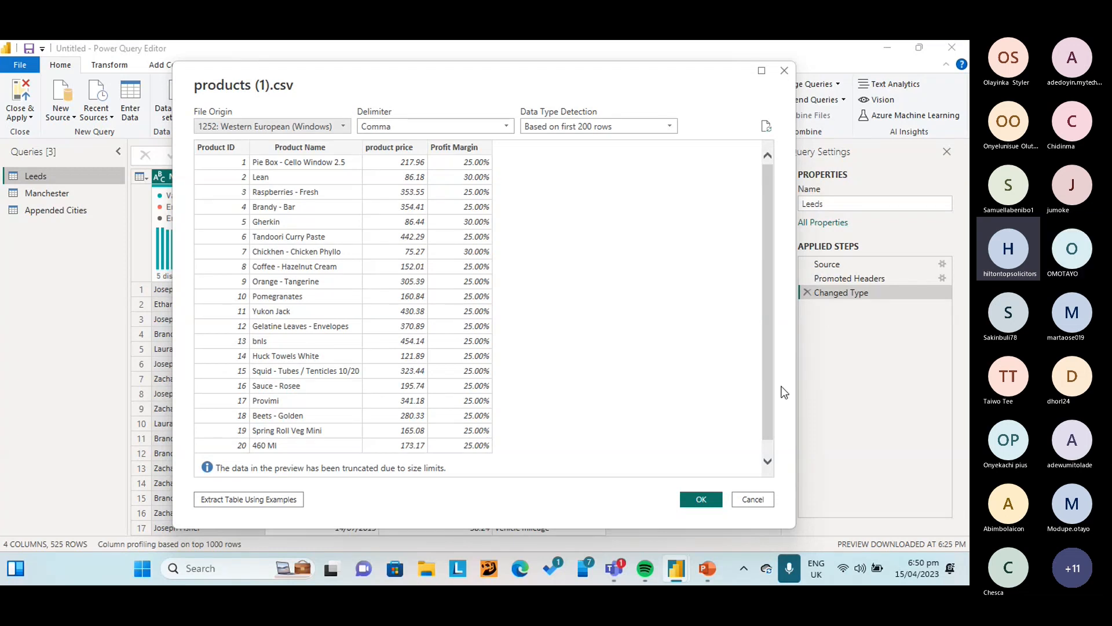
pyautogui.click(760, 502)
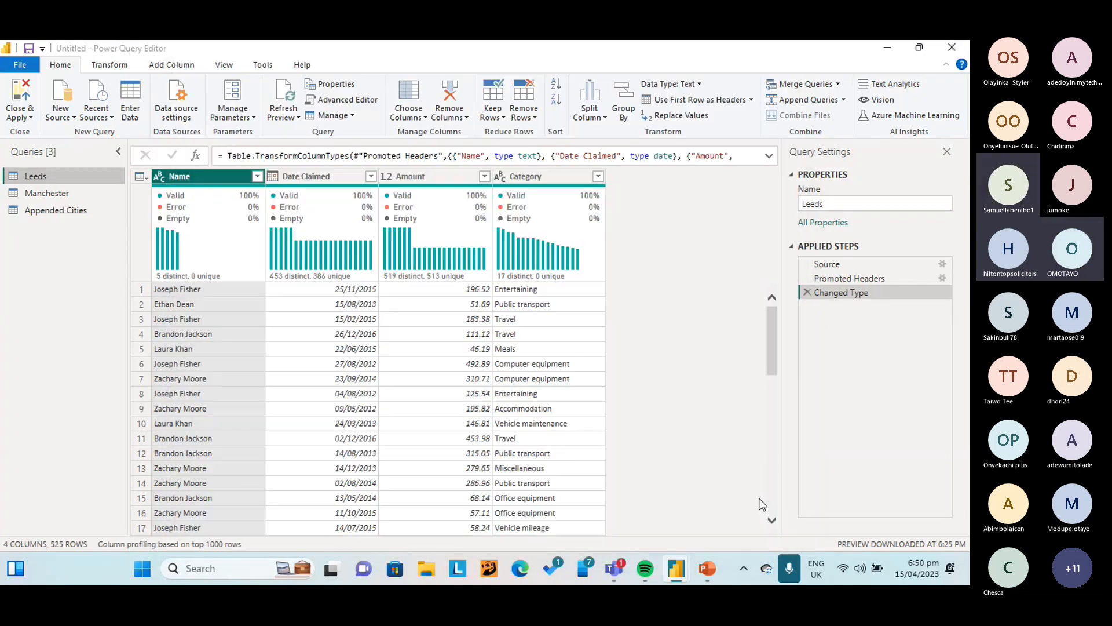
# Import Liverpool.csv from the techstylers folder as a new query, keeping the default comma delimiter and data type detection
pyautogui.click(68, 115)
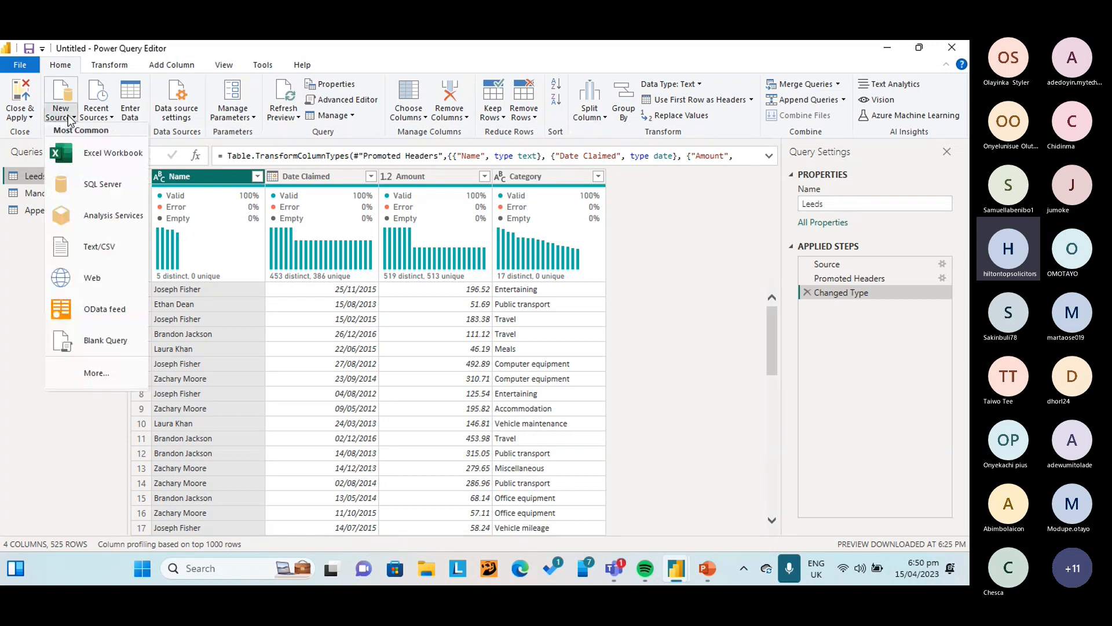
pyautogui.click(112, 248)
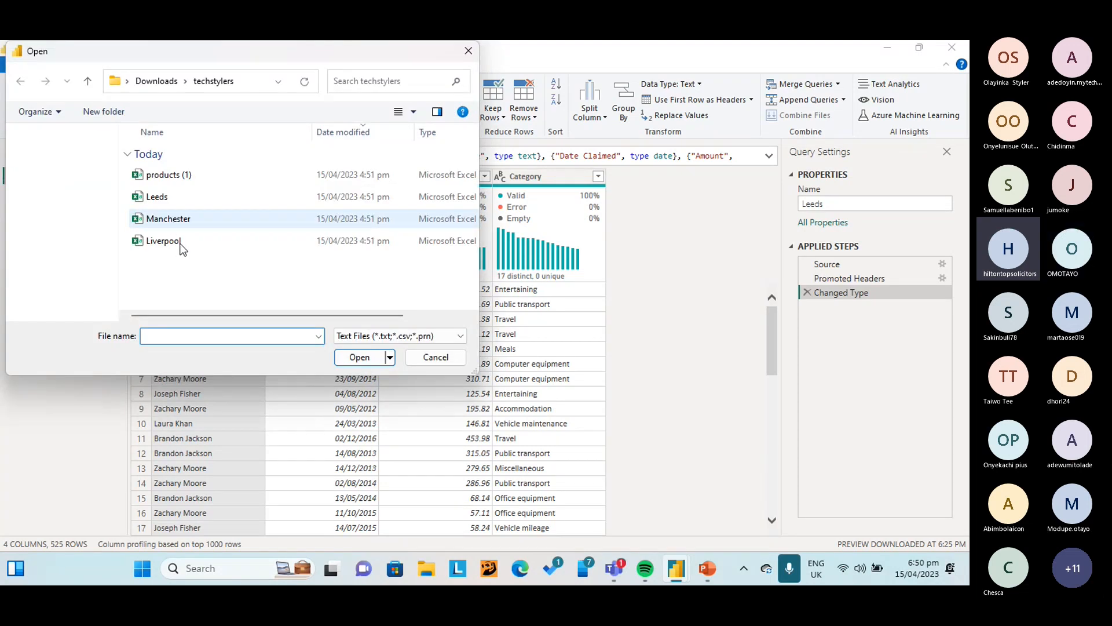
pyautogui.click(182, 246)
pyautogui.click(181, 245)
pyautogui.click(263, 247)
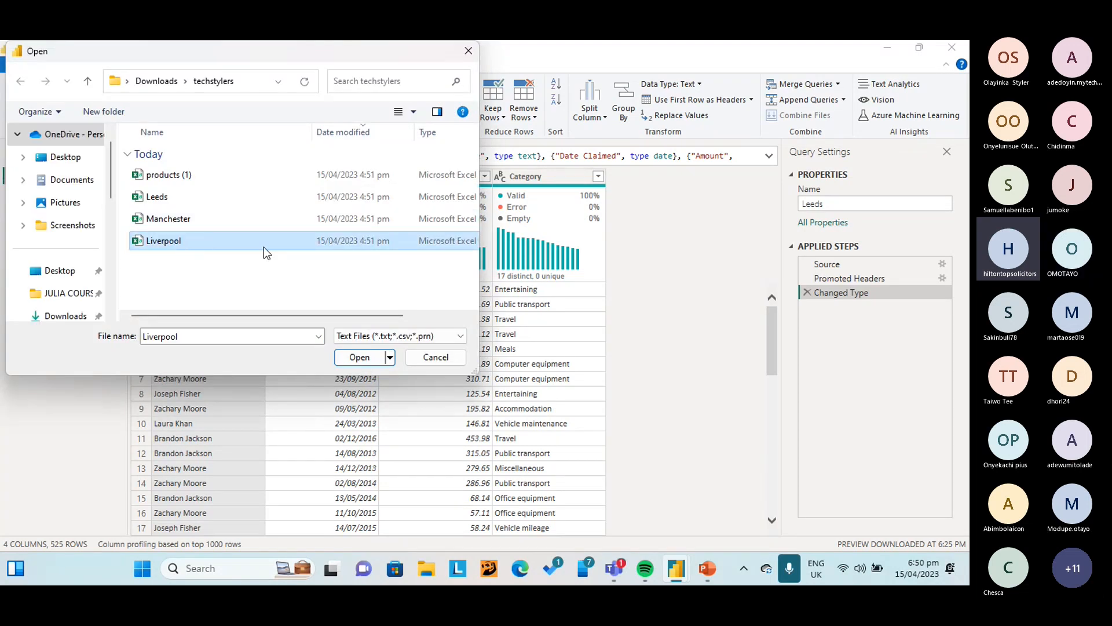
pyautogui.click(356, 357)
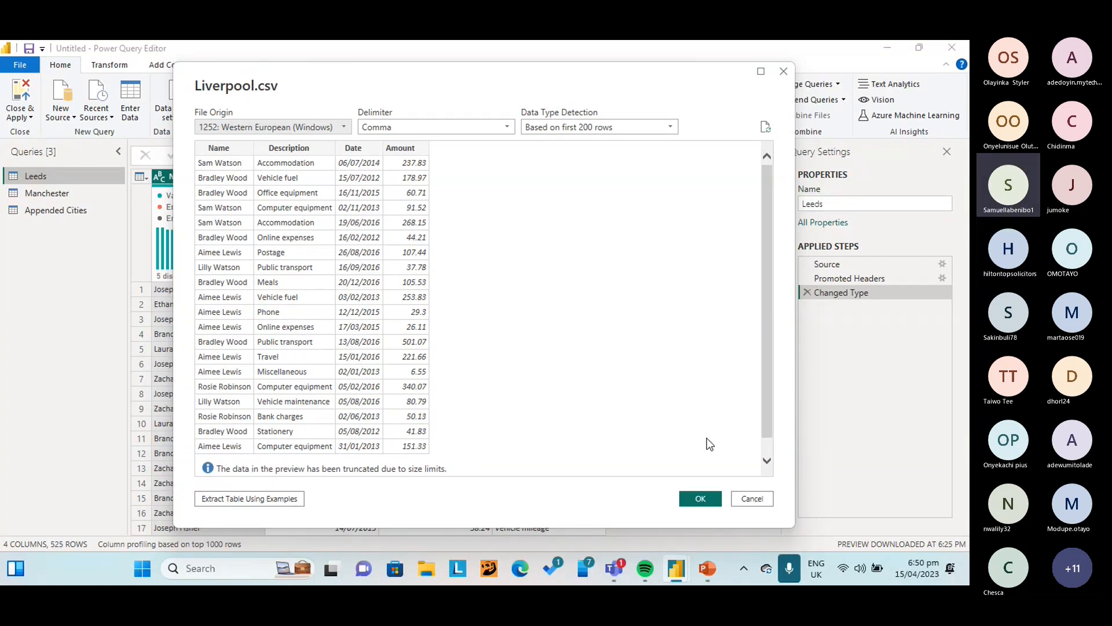
pyautogui.click(700, 498)
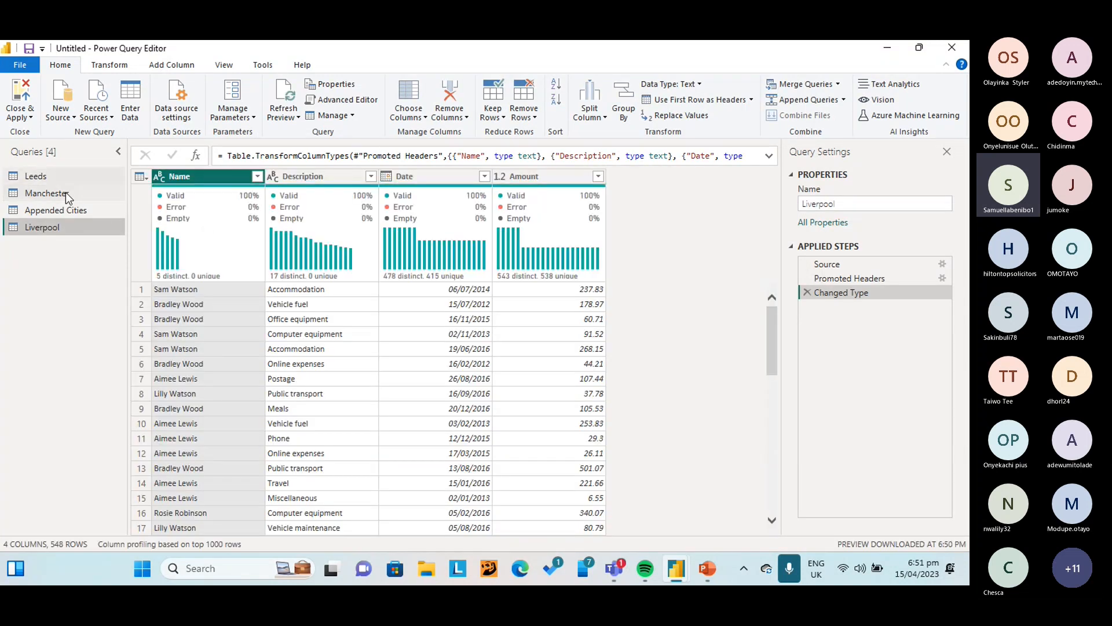
# Examine the Manchester query's columns, including Date Claimed, and the column removal options, and check the Leeds query's column headers
pyautogui.click(65, 193)
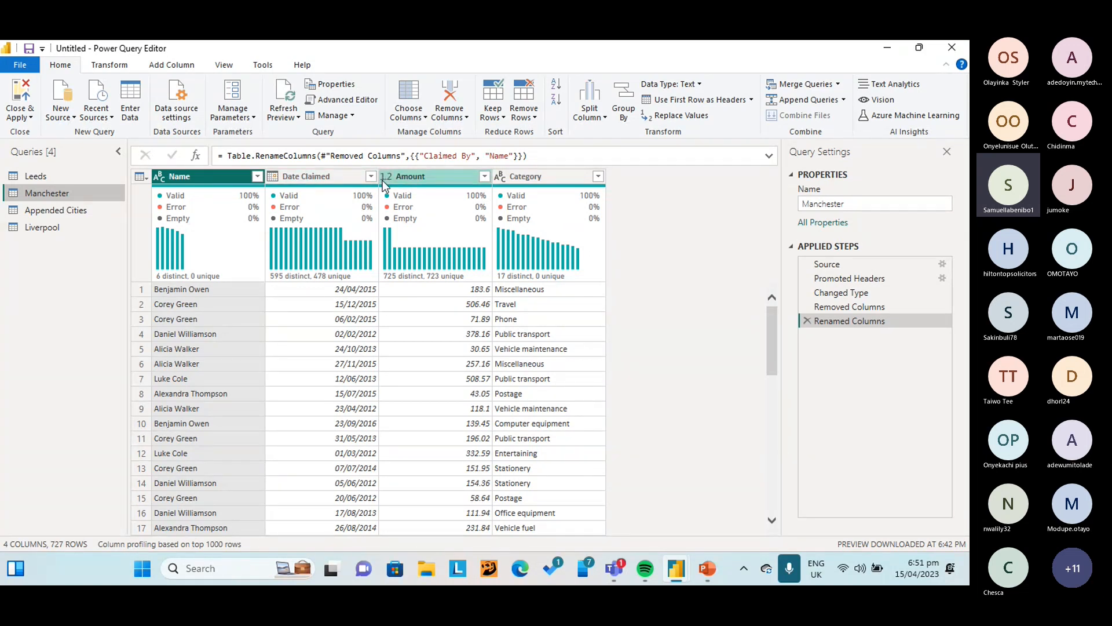
pyautogui.click(325, 177)
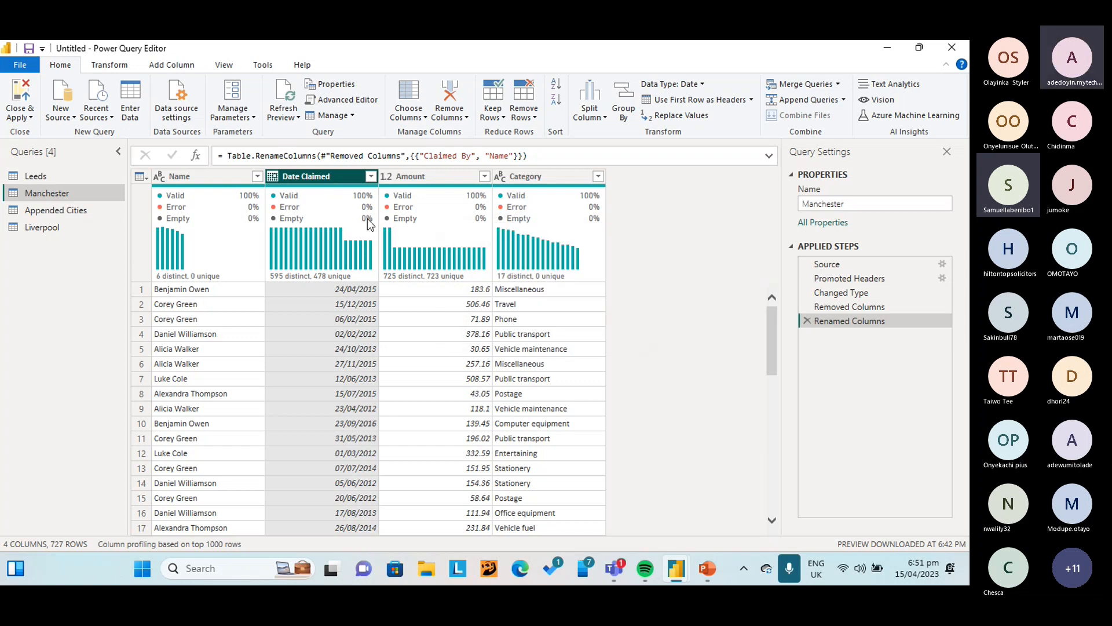
pyautogui.moveTo(355, 203)
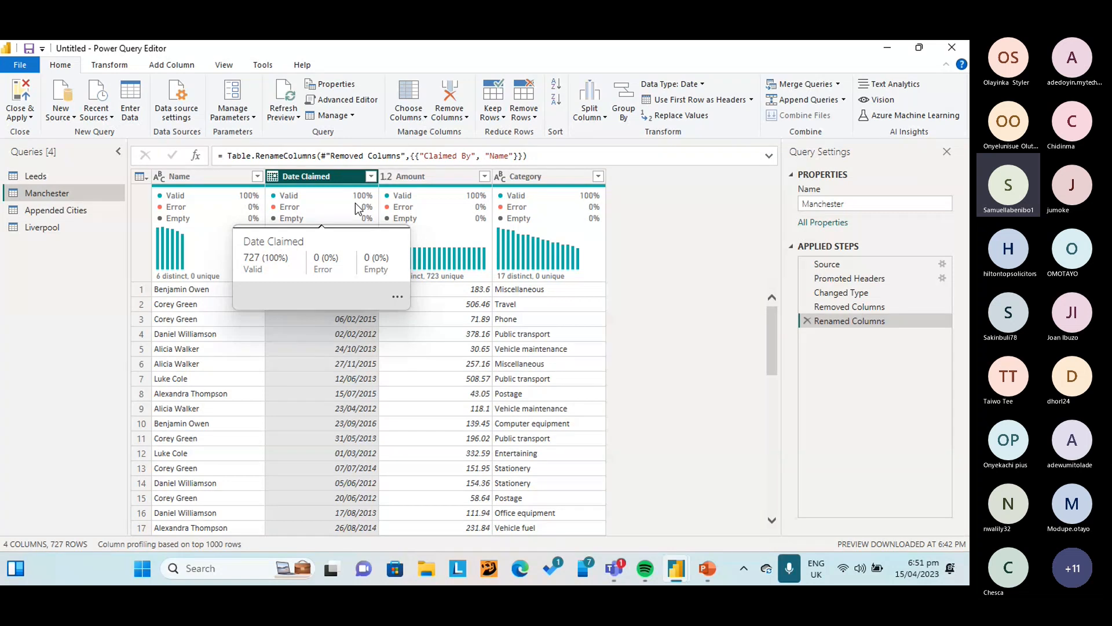
pyautogui.moveTo(440, 194)
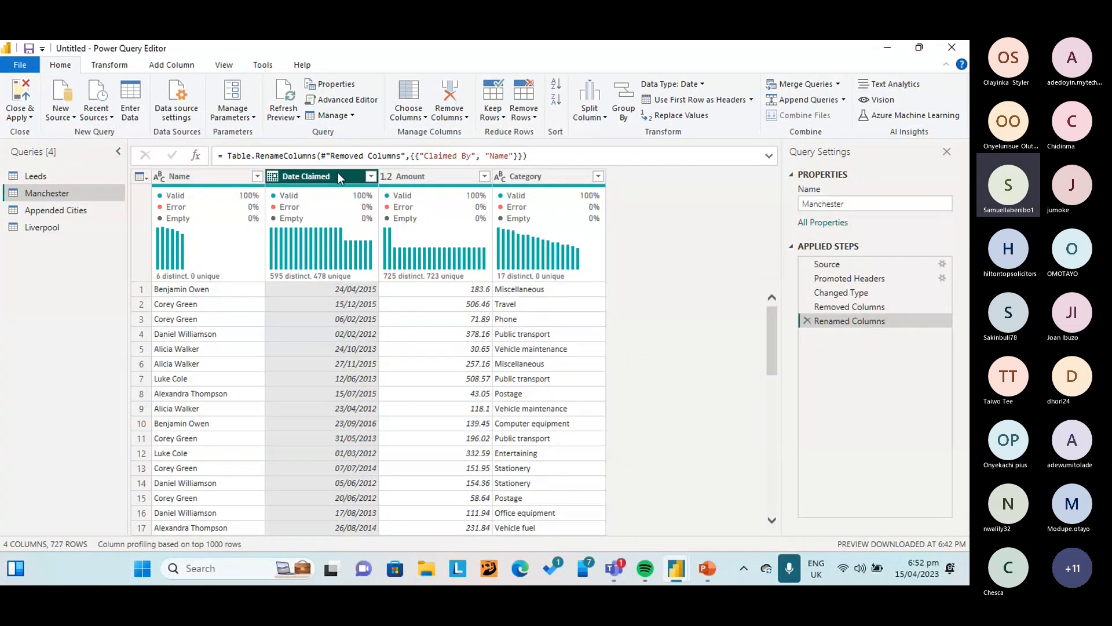
pyautogui.click(466, 116)
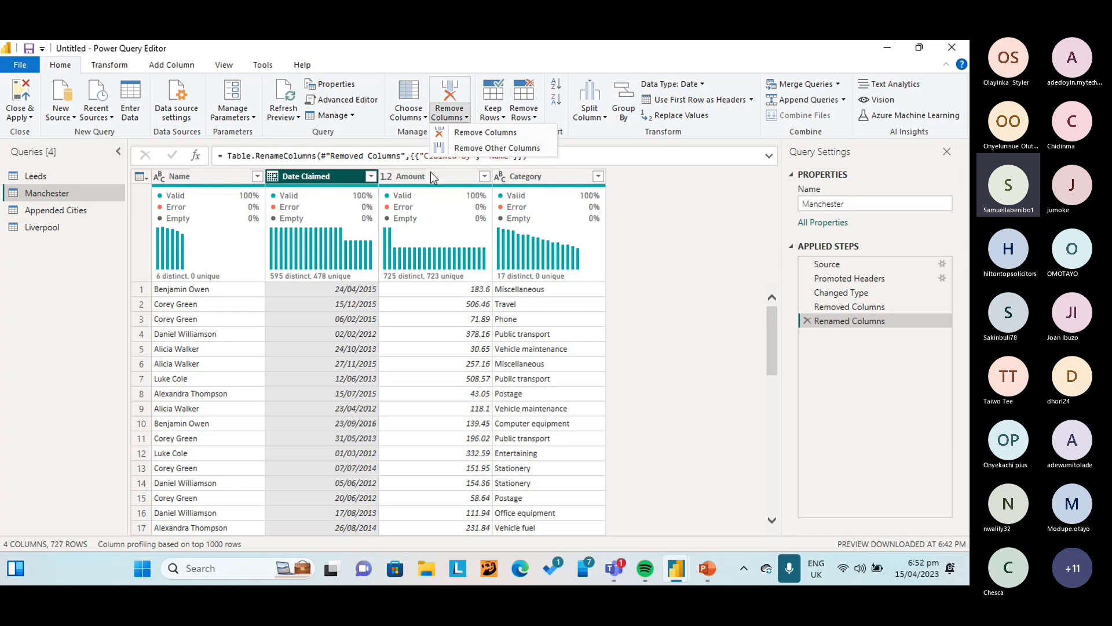
pyautogui.click(72, 172)
pyautogui.click(72, 172)
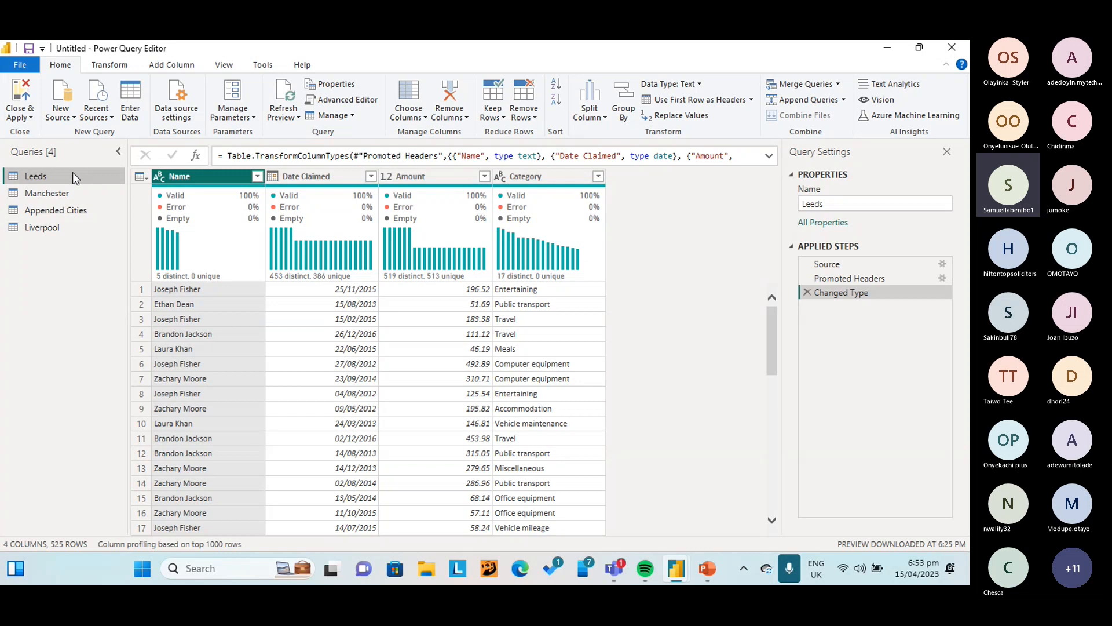
# Compare the column headers of the Liverpool query with those of the Manchester and Leeds queries
pyautogui.click(58, 225)
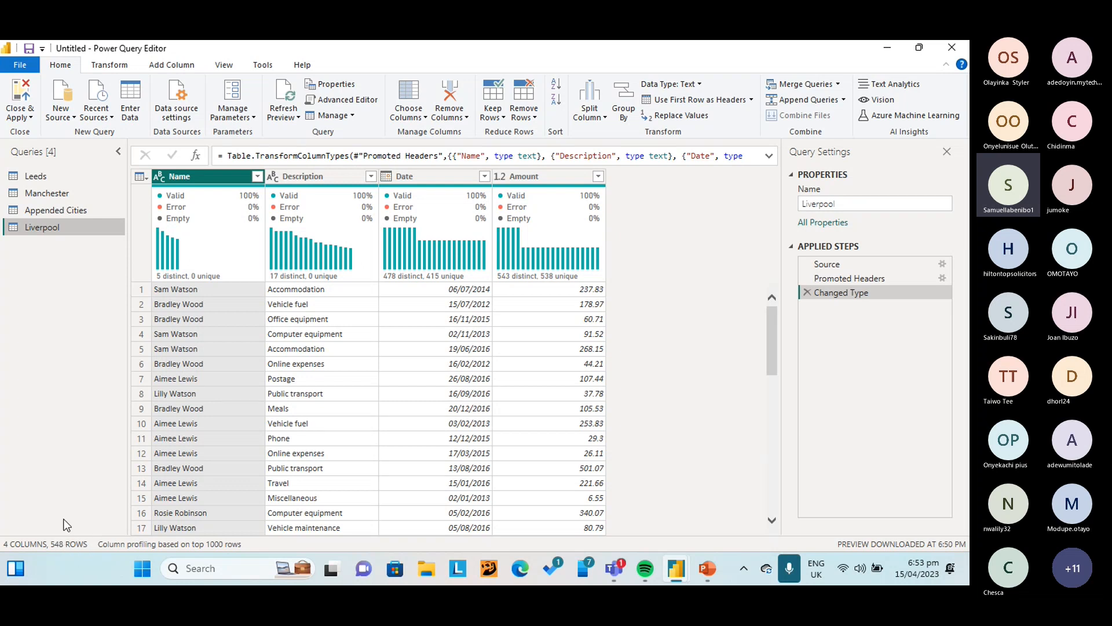
pyautogui.click(58, 194)
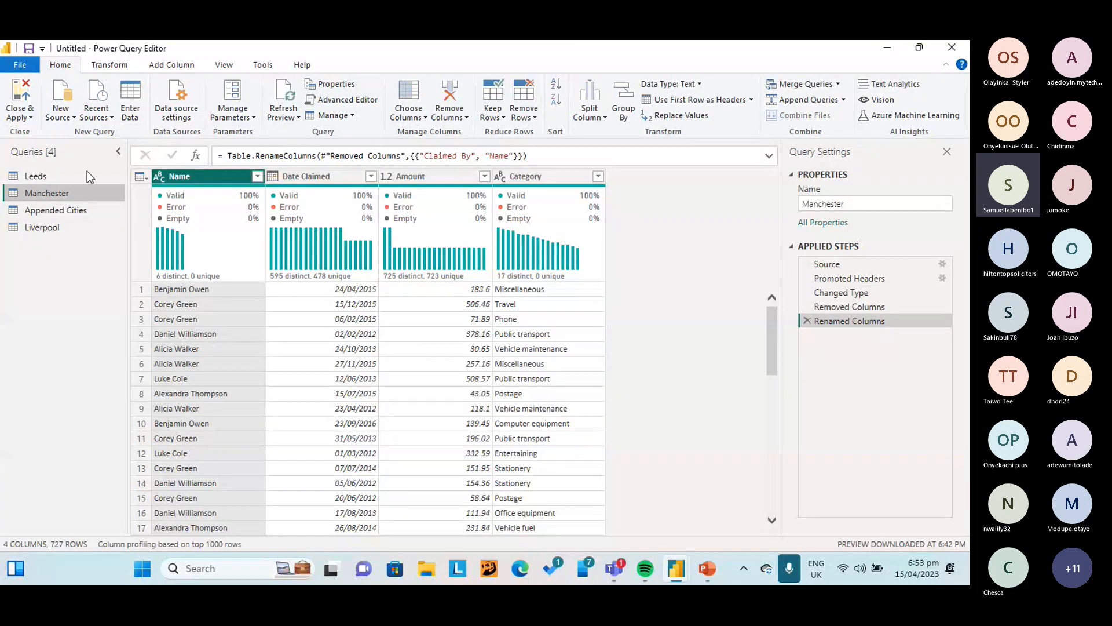
pyautogui.click(82, 173)
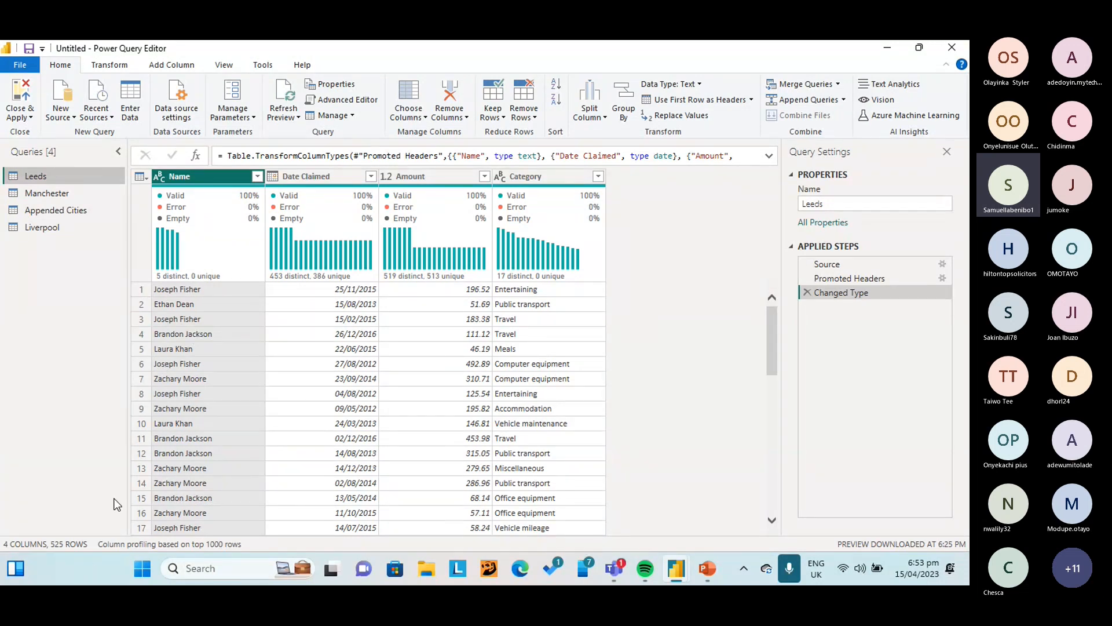
pyautogui.click(48, 228)
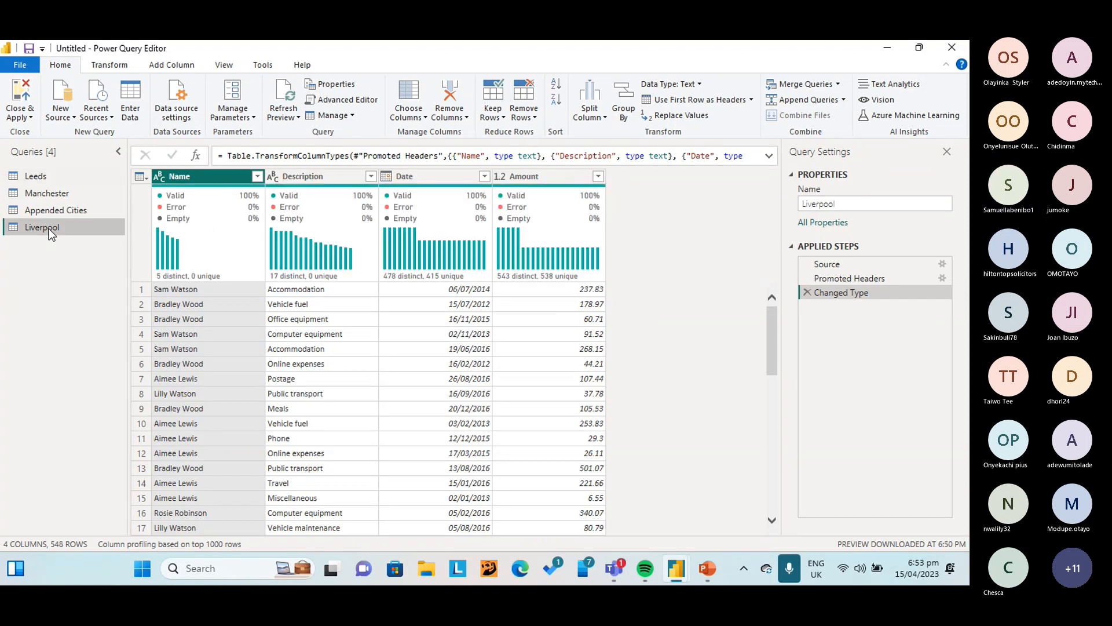
pyautogui.click(70, 176)
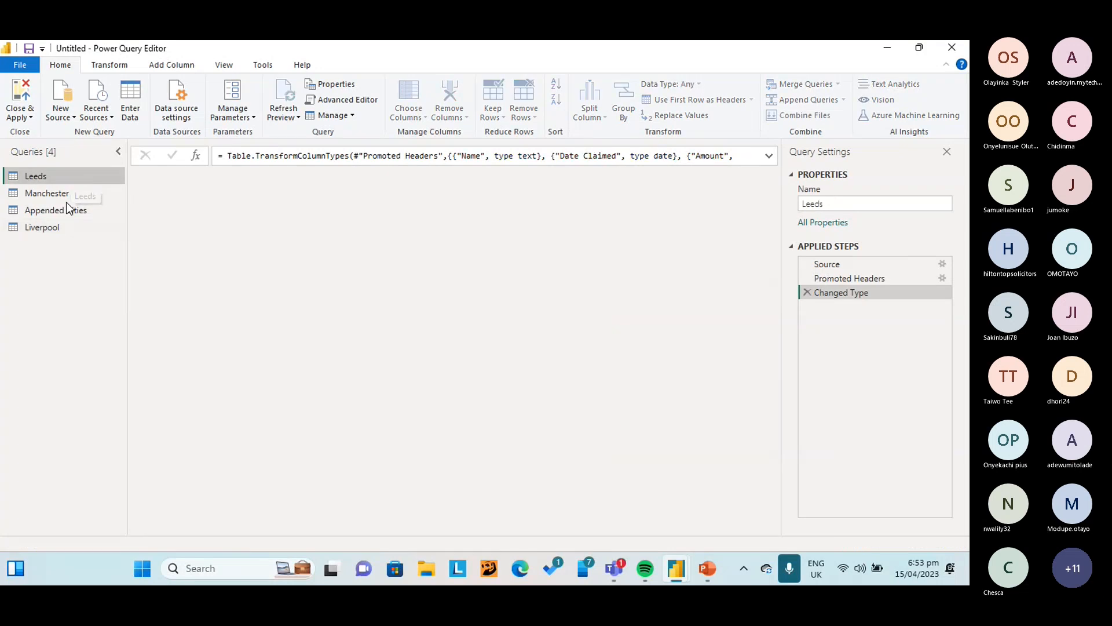
pyautogui.click(81, 231)
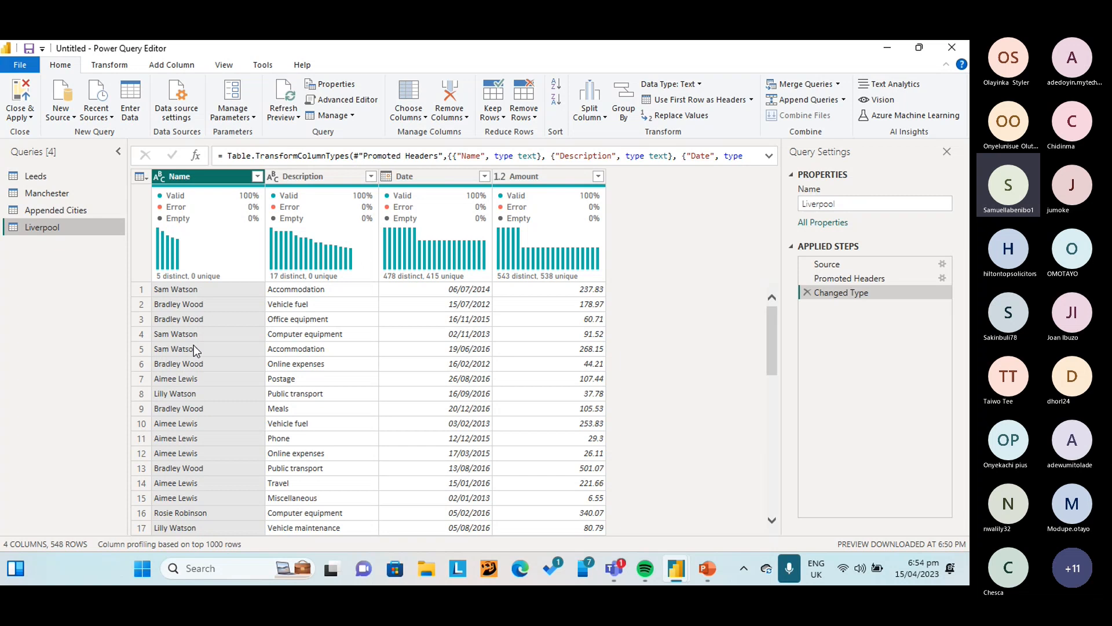
# Merge Liverpool with Leeds as a new query, matching on the Name columns with a Left Outer join
pyautogui.click(838, 85)
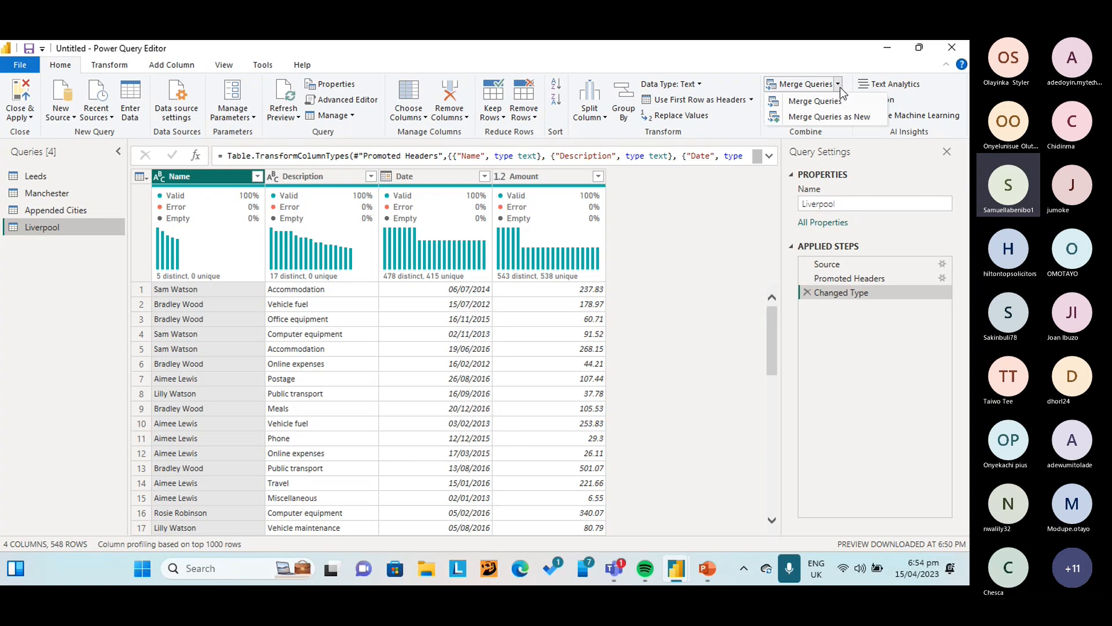
pyautogui.click(834, 117)
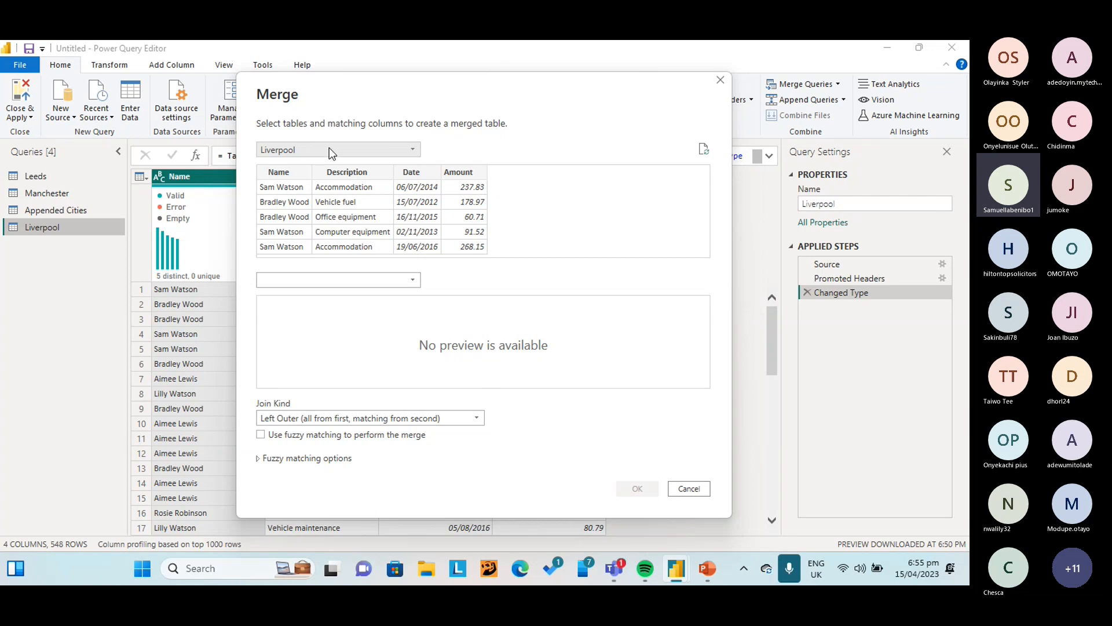
pyautogui.click(411, 280)
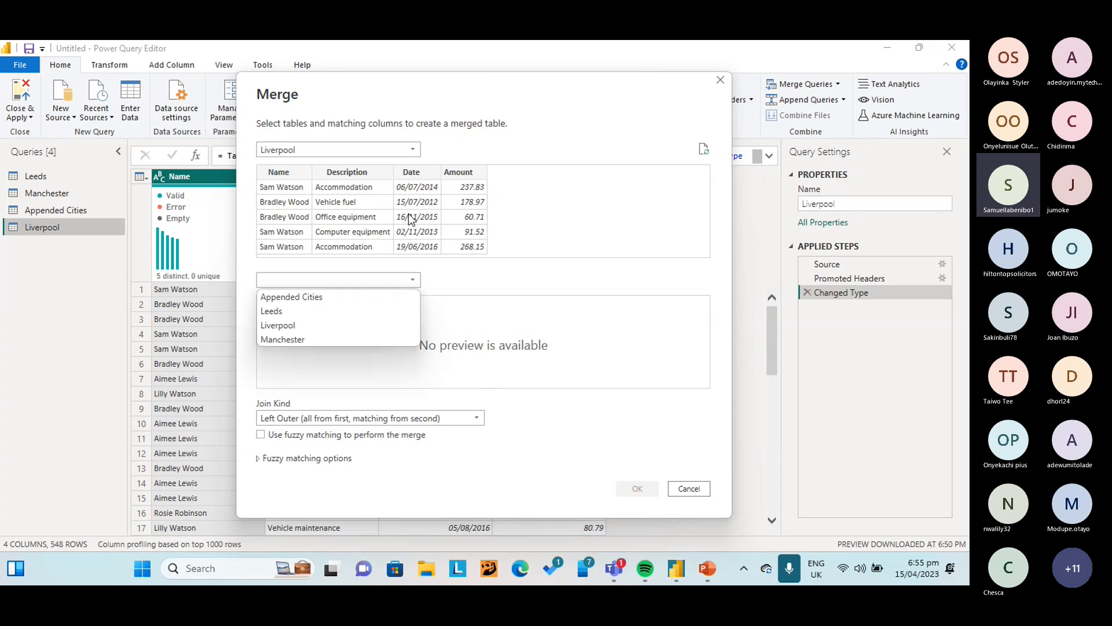
pyautogui.click(332, 311)
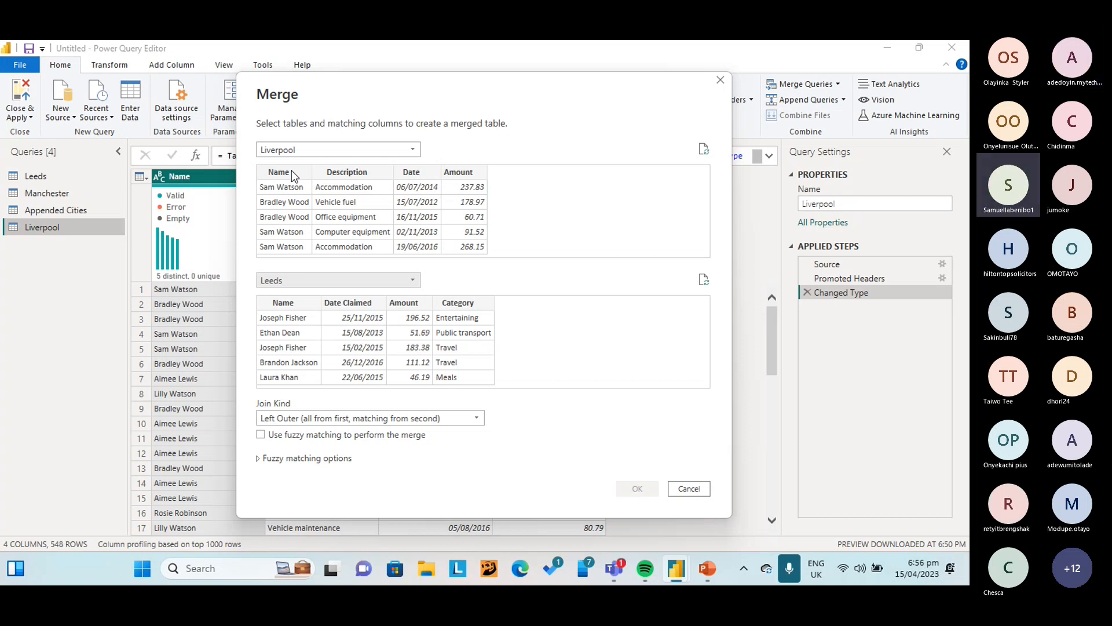
pyautogui.click(291, 171)
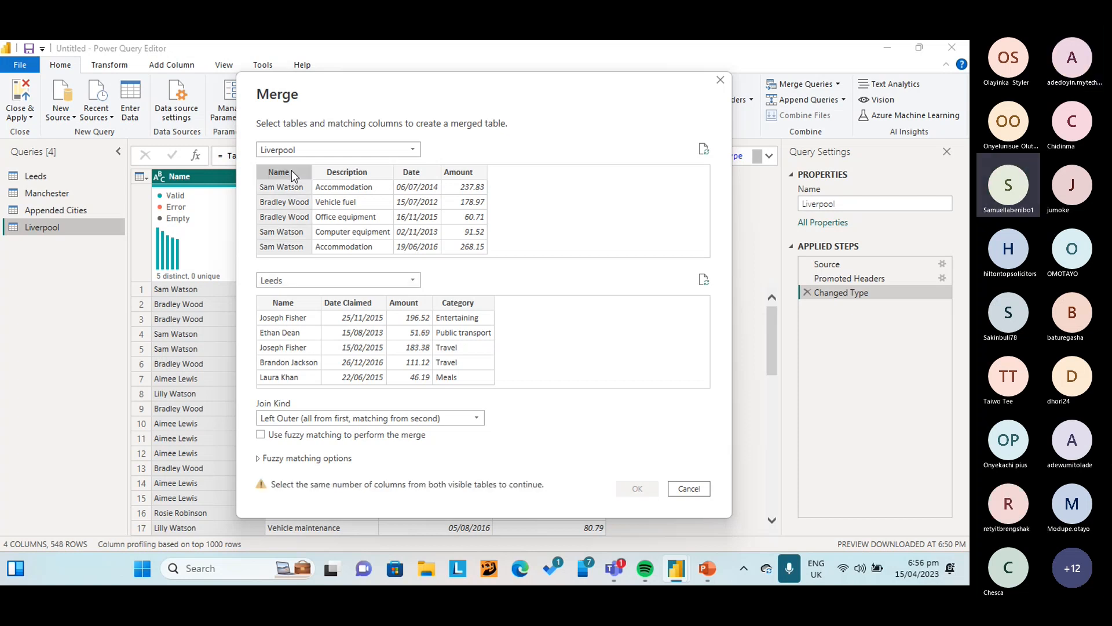
pyautogui.click(294, 301)
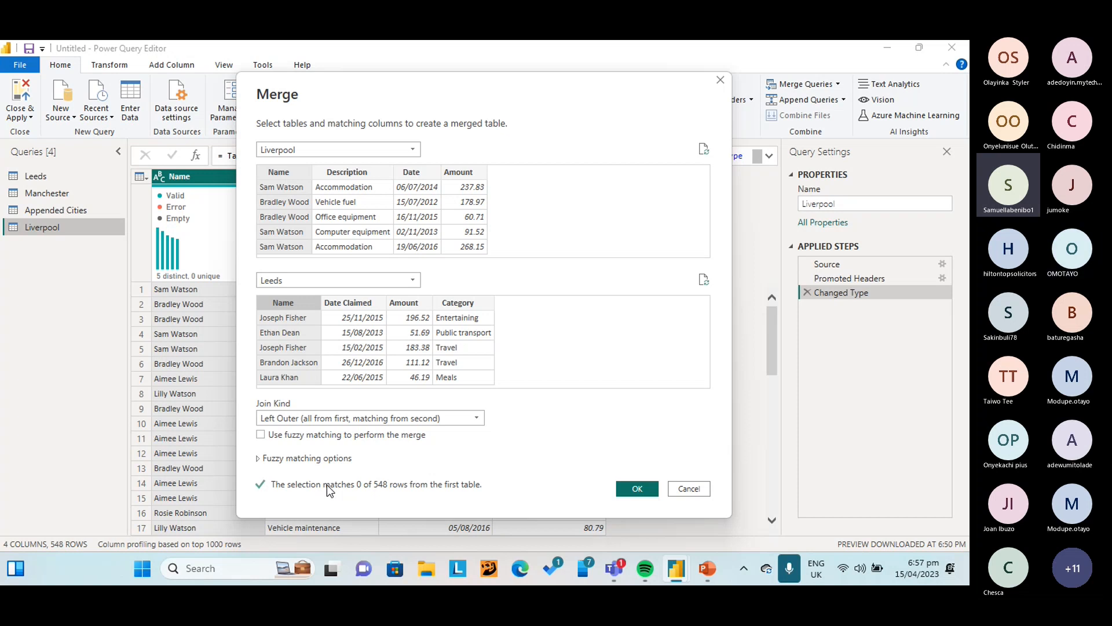
pyautogui.click(381, 418)
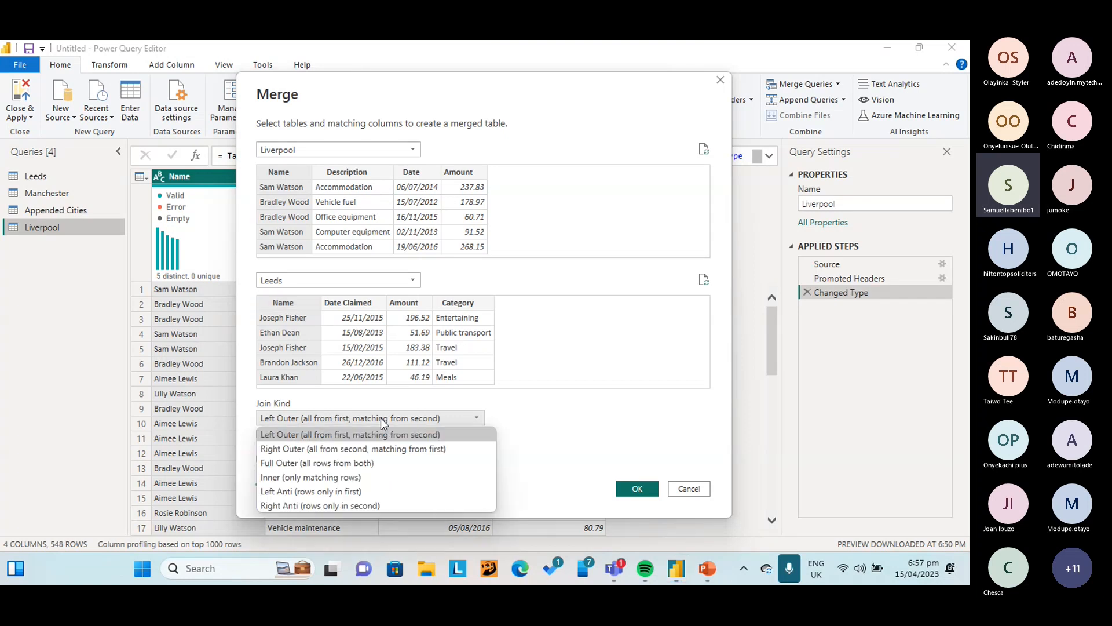
pyautogui.click(342, 435)
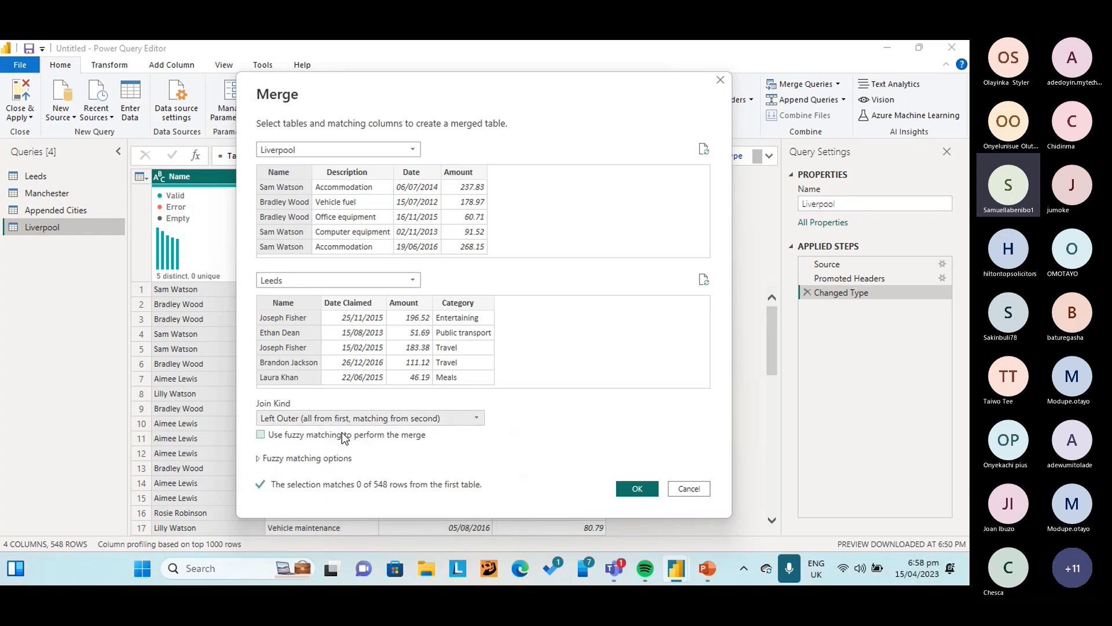
pyautogui.click(638, 489)
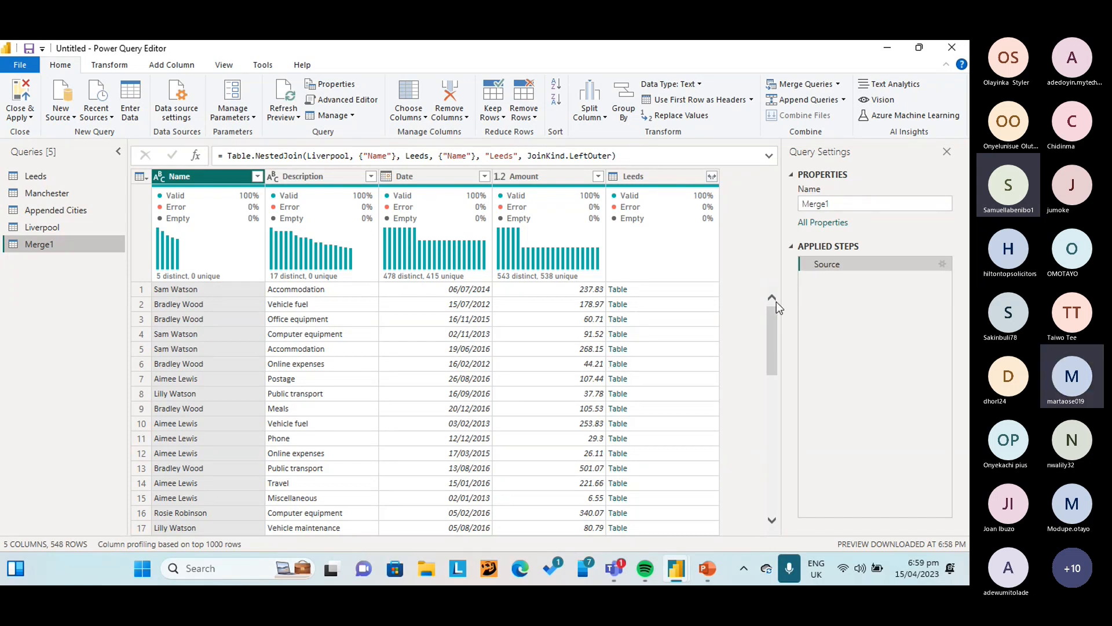
# Expand all fields of the merged Leeds column with the original column name as prefix, review them, and remove the expansion step
pyautogui.moveTo(775, 306)
pyautogui.mouseDown()
pyautogui.moveTo(765, 548)
pyautogui.moveTo(769, 286)
pyautogui.mouseUp()
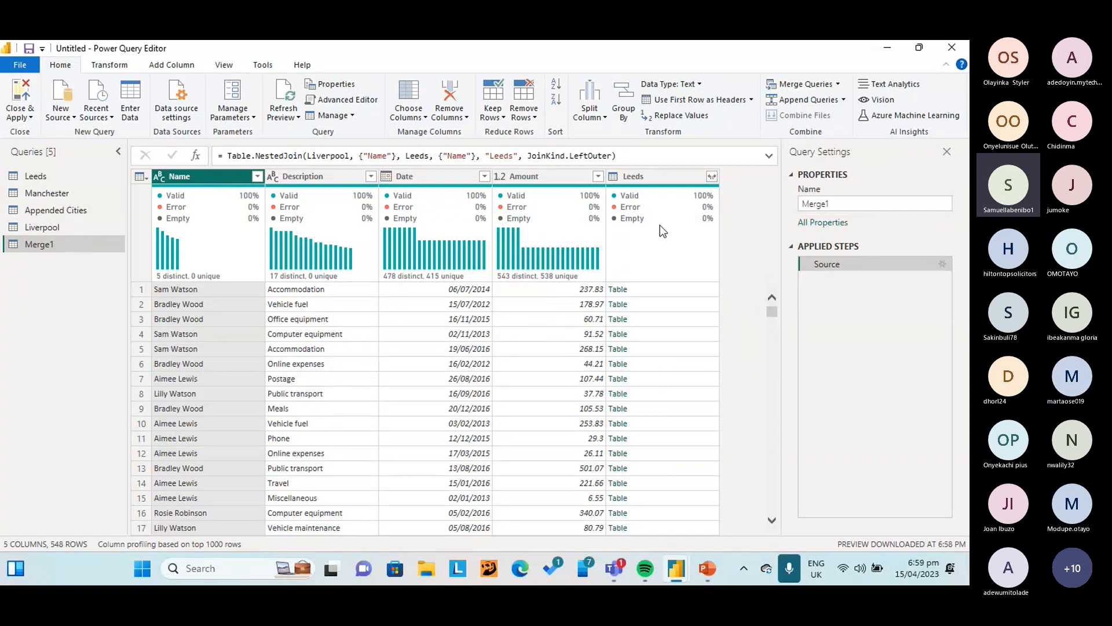
pyautogui.click(712, 175)
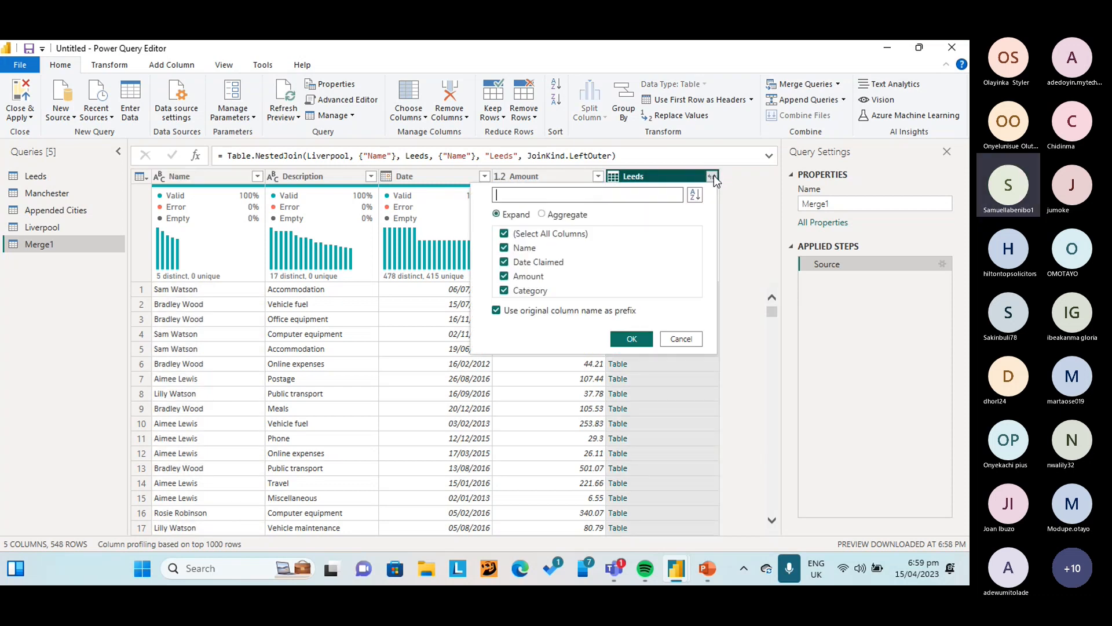
pyautogui.click(680, 341)
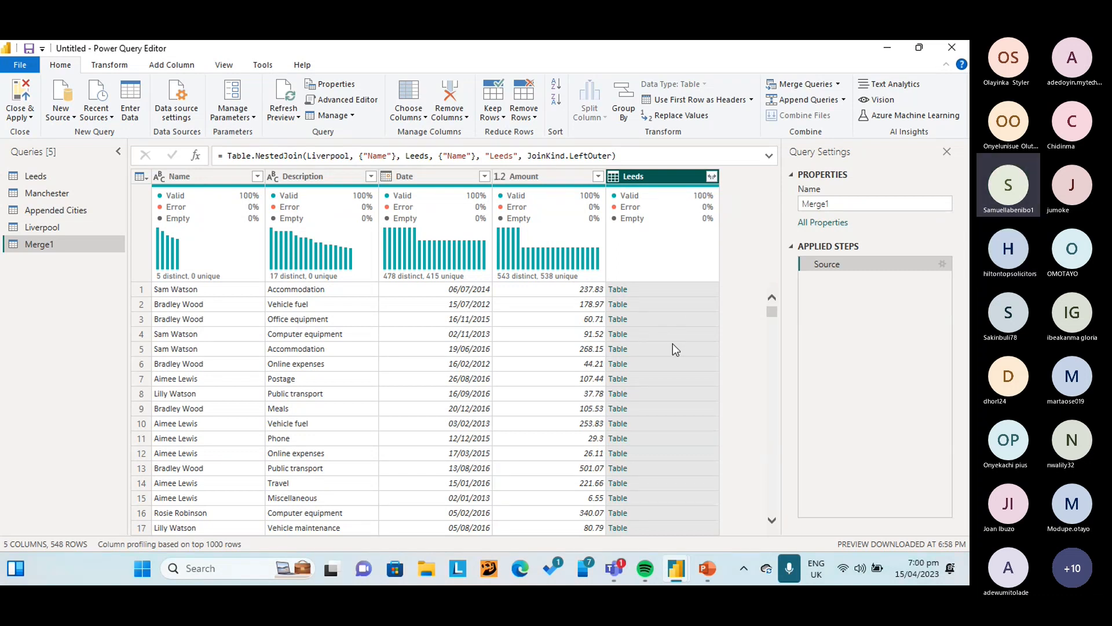
pyautogui.click(711, 178)
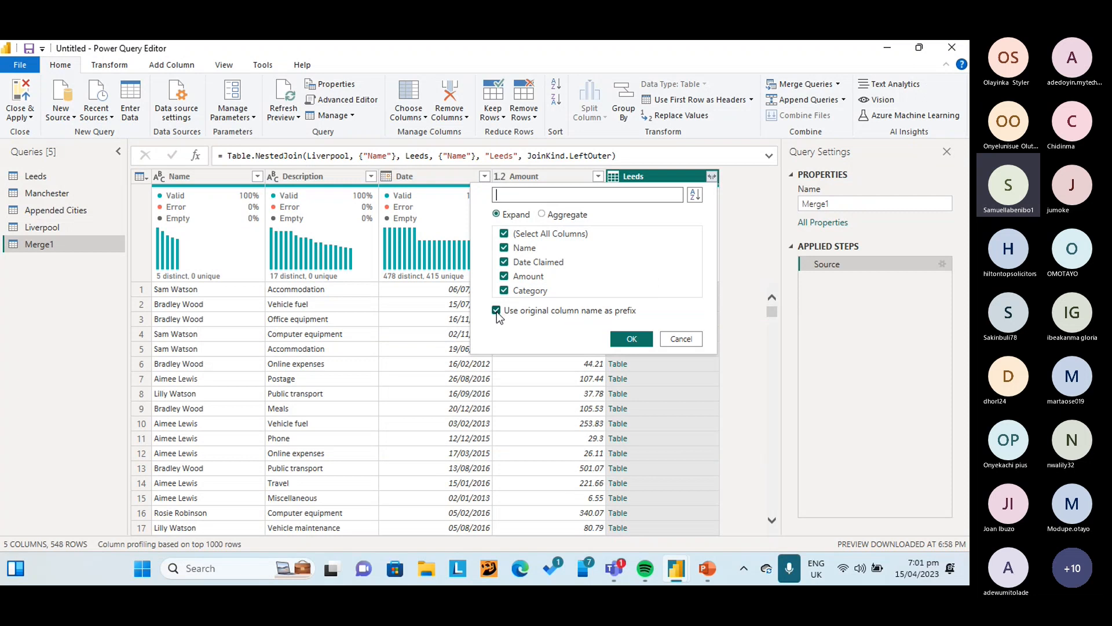
pyautogui.click(625, 338)
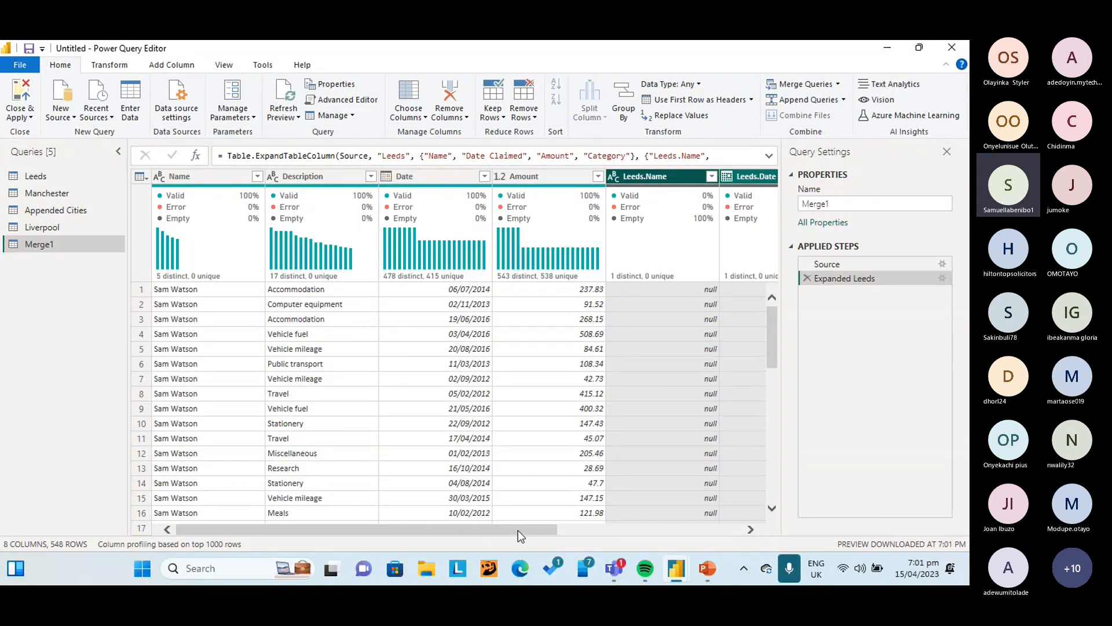
pyautogui.moveTo(518, 530); pyautogui.dragTo(703, 530)
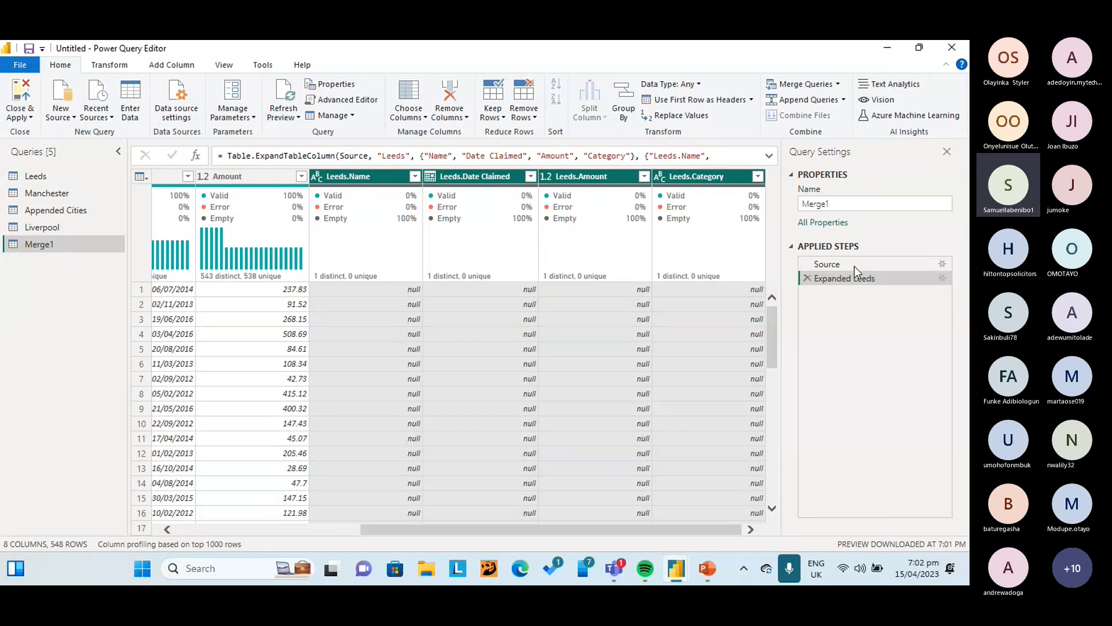
pyautogui.click(807, 278)
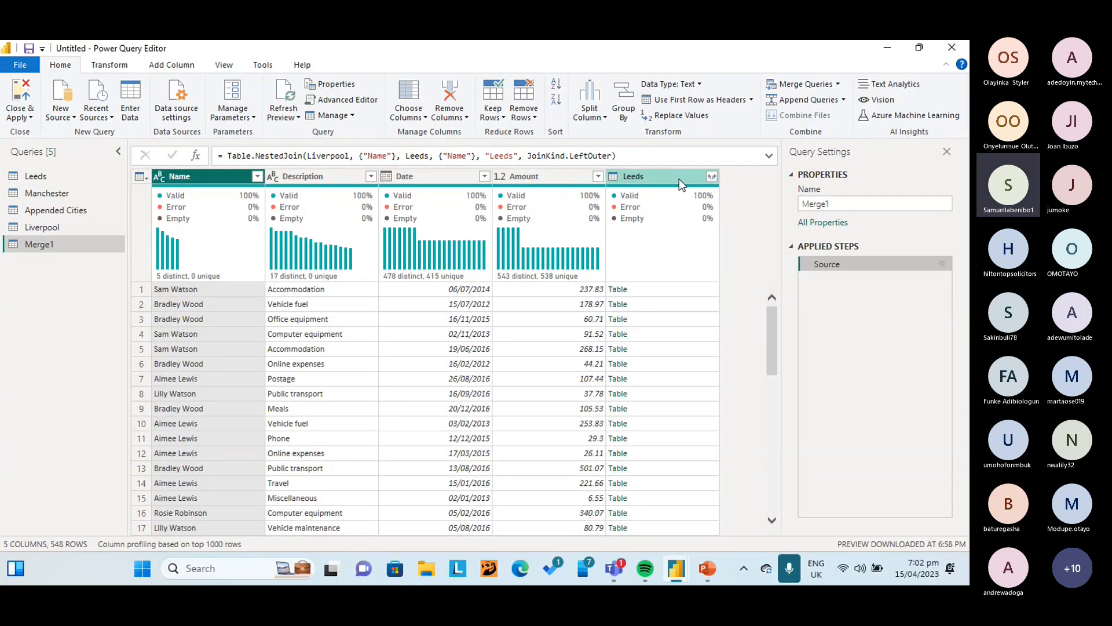
# Expand all fields of the merged Leeds column without the original name prefix, review the added columns, and remove the expansion step
pyautogui.moveTo(686, 199)
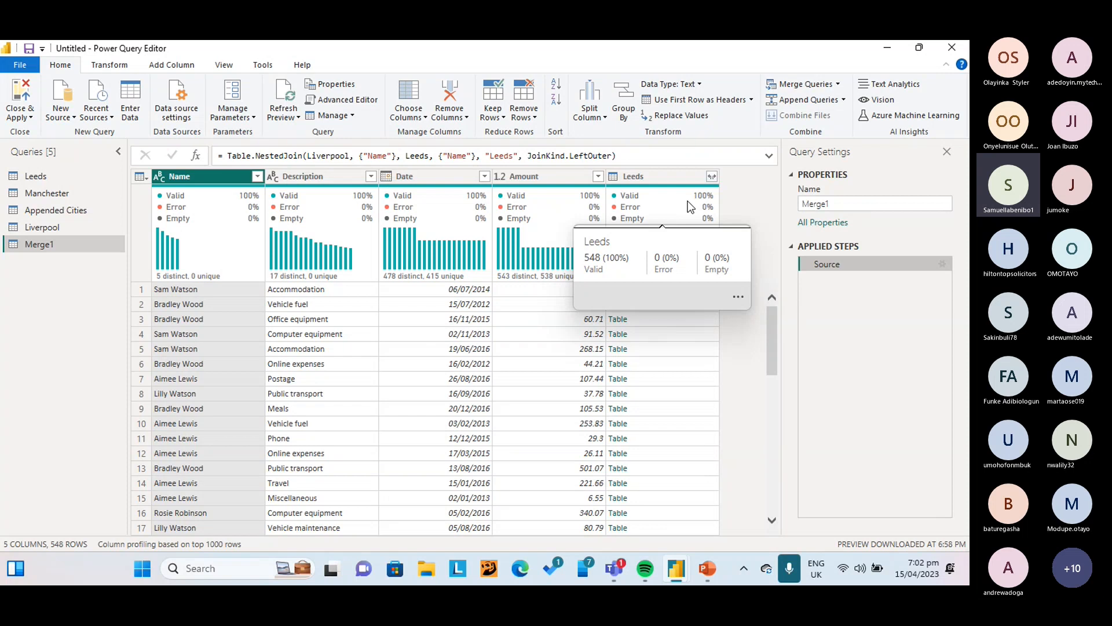
pyautogui.click(689, 207)
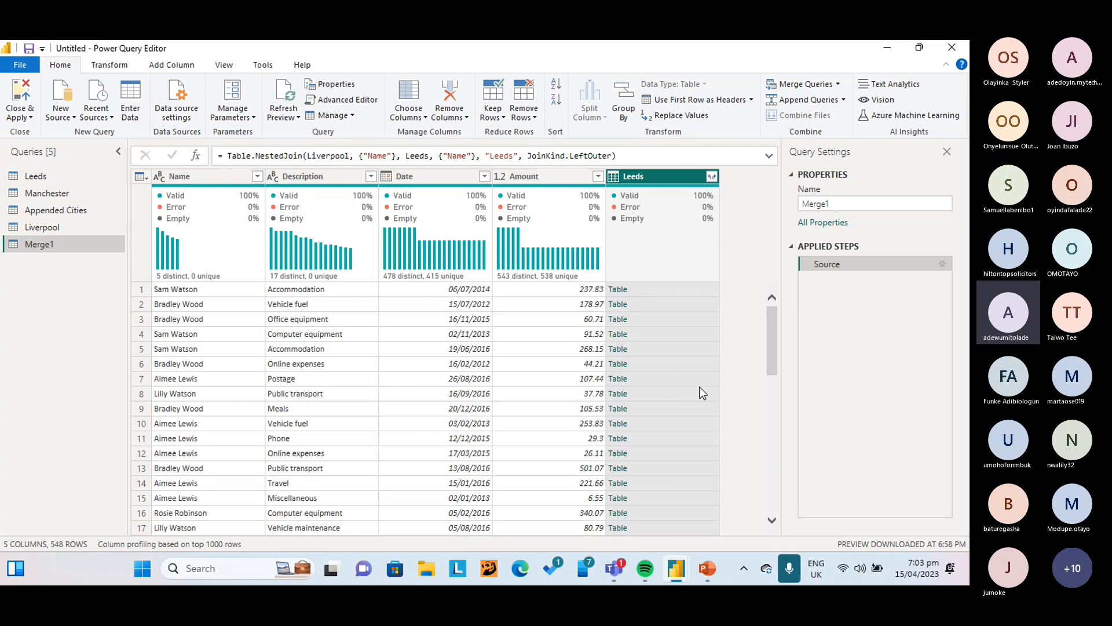
pyautogui.click(712, 177)
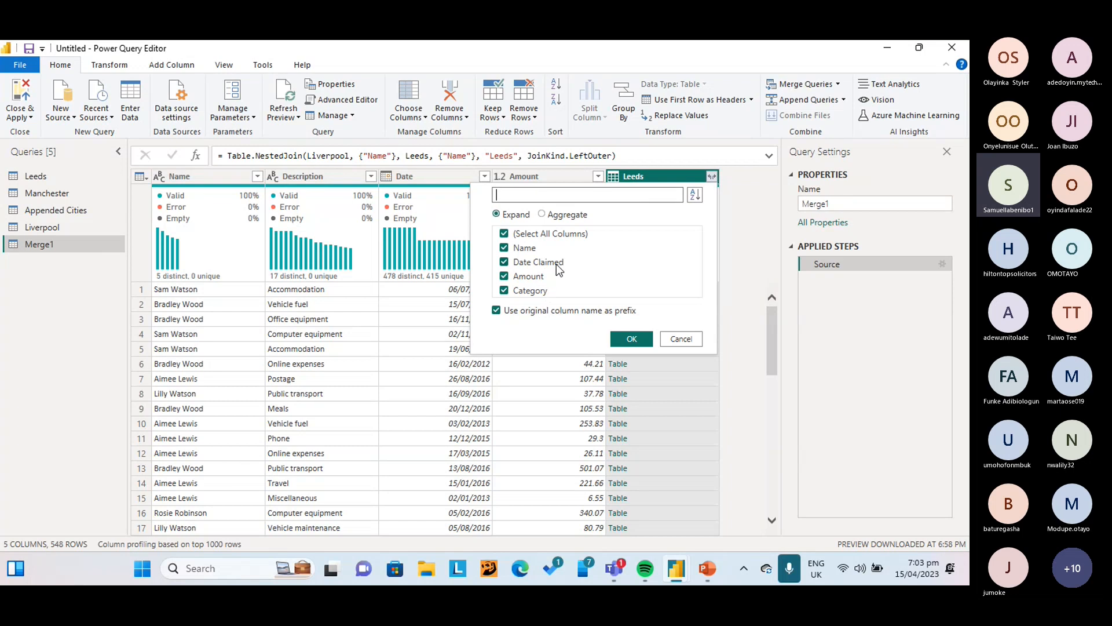
pyautogui.click(497, 311)
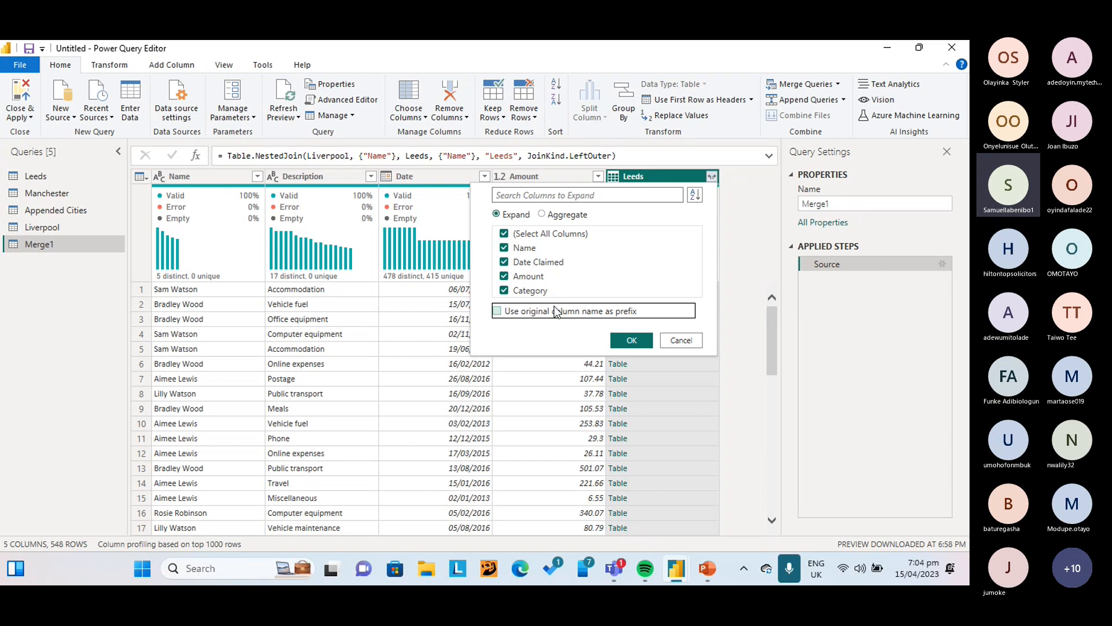
pyautogui.click(636, 339)
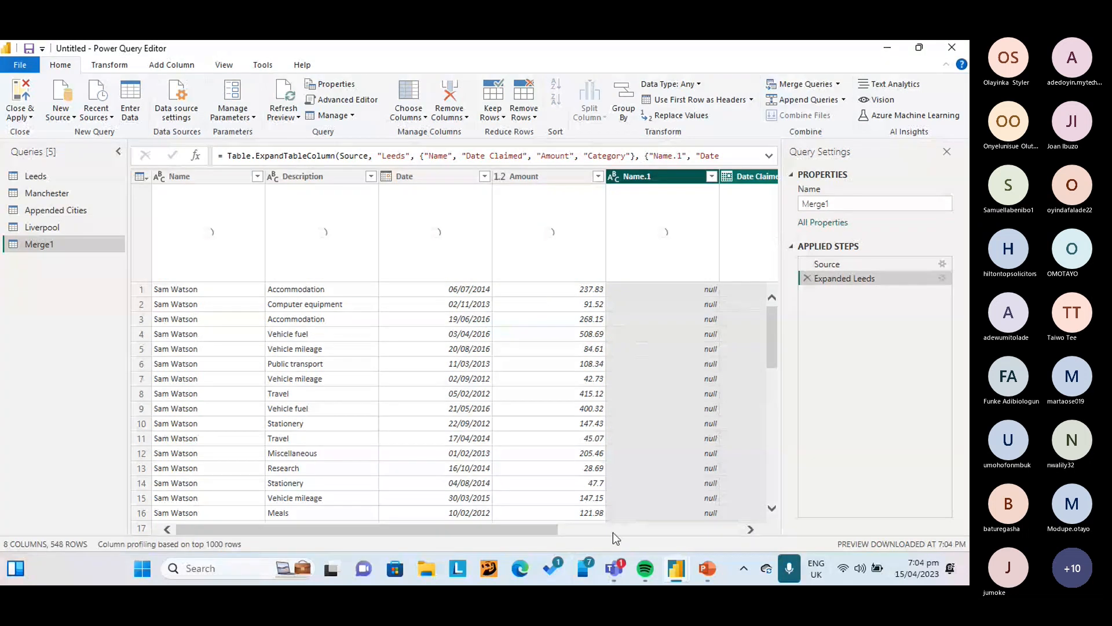
pyautogui.moveTo(538, 535); pyautogui.dragTo(367, 459)
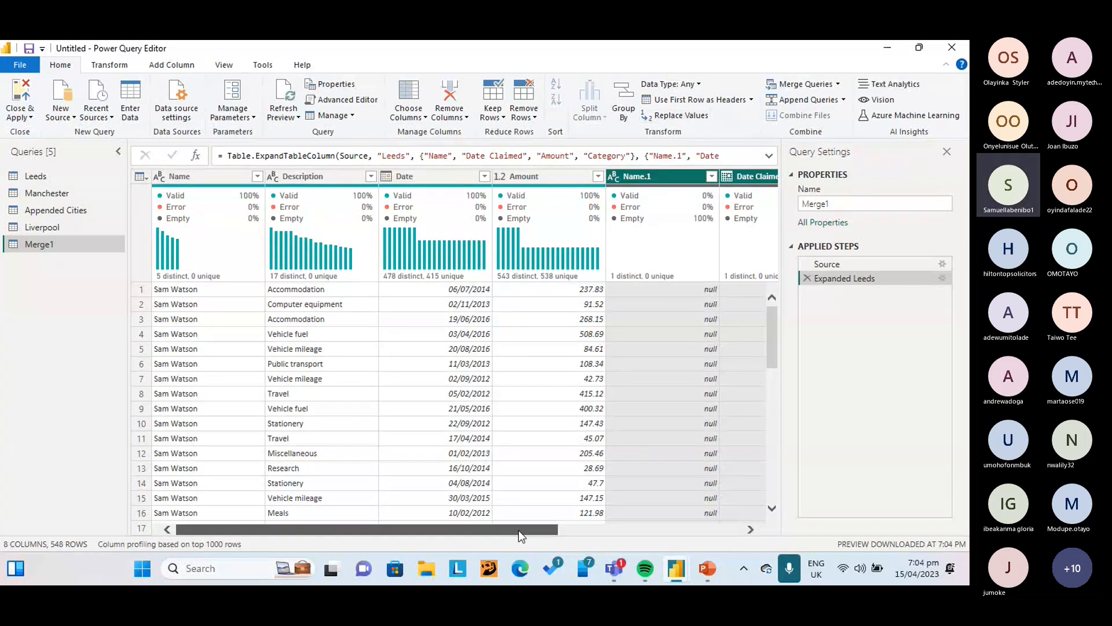
pyautogui.moveTo(520, 530); pyautogui.dragTo(707, 529)
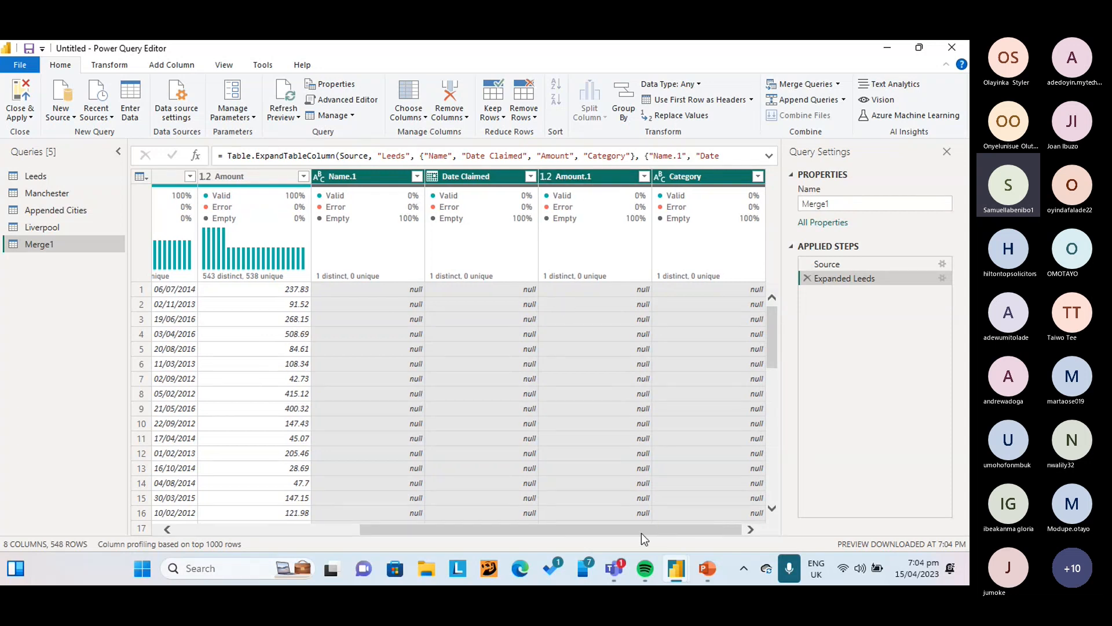
pyautogui.moveTo(641, 531); pyautogui.dragTo(294, 523)
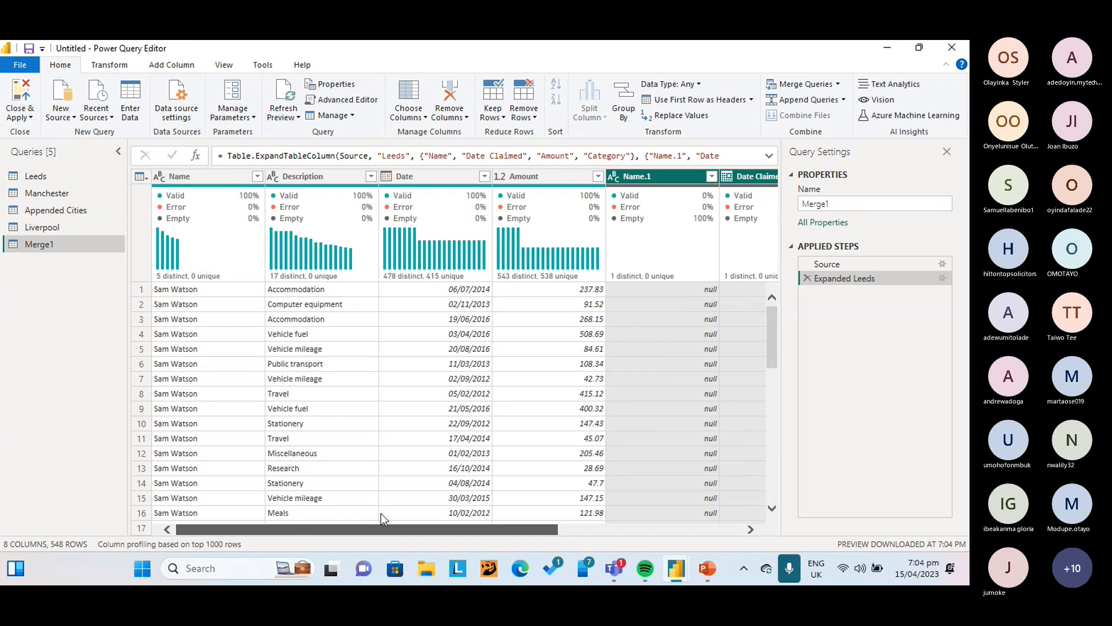
pyautogui.moveTo(381, 514); pyautogui.dragTo(694, 474)
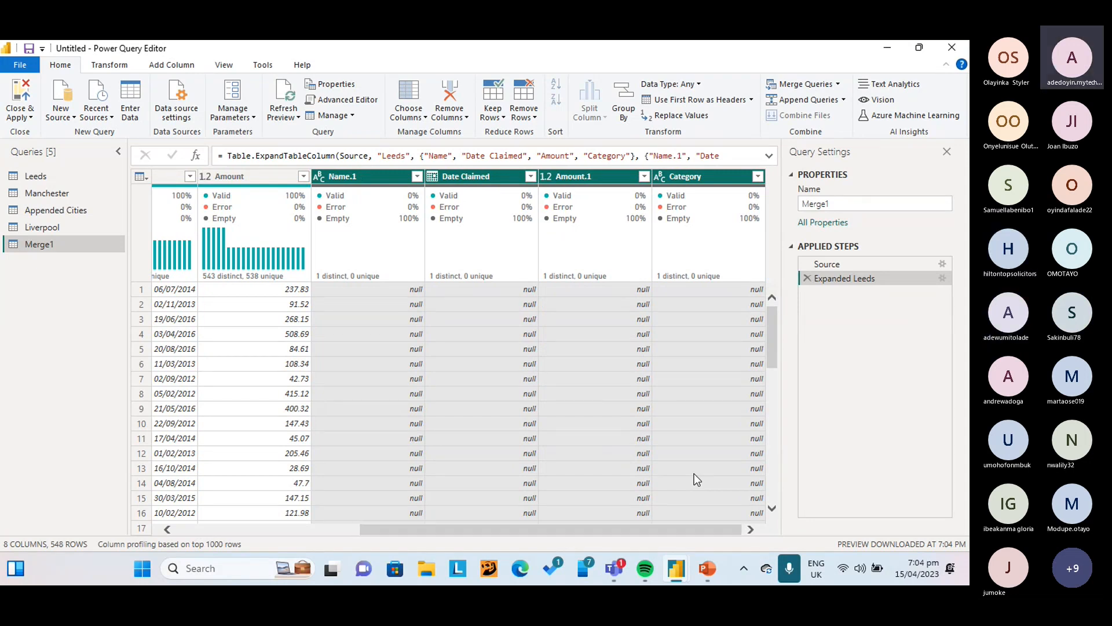
pyautogui.click(806, 279)
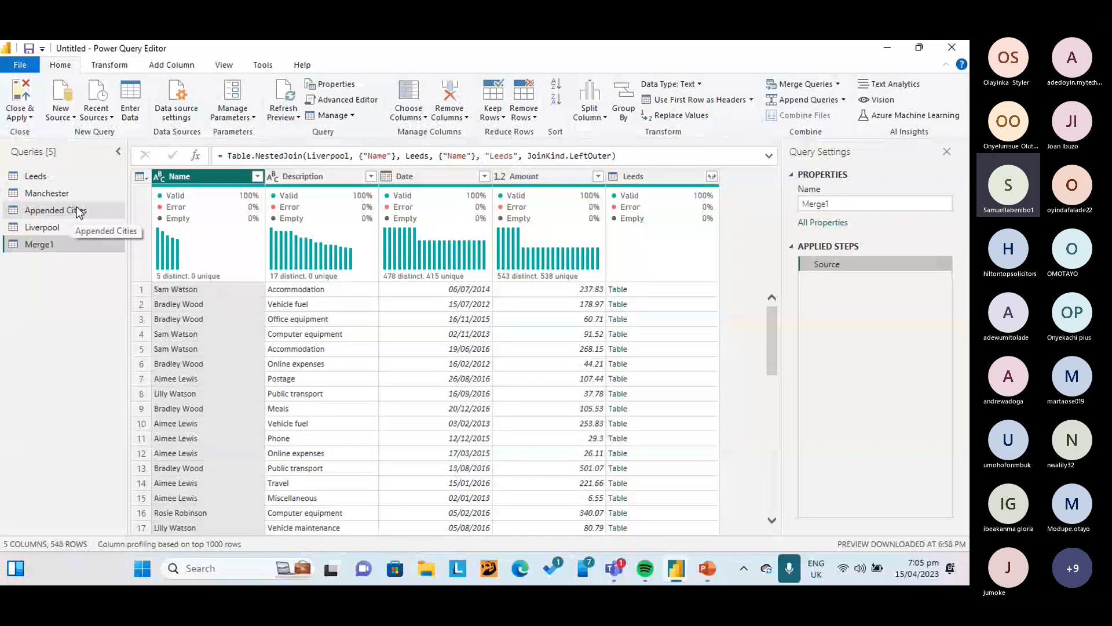
# Delete the Merge1 query from the query list
pyautogui.click(67, 247)
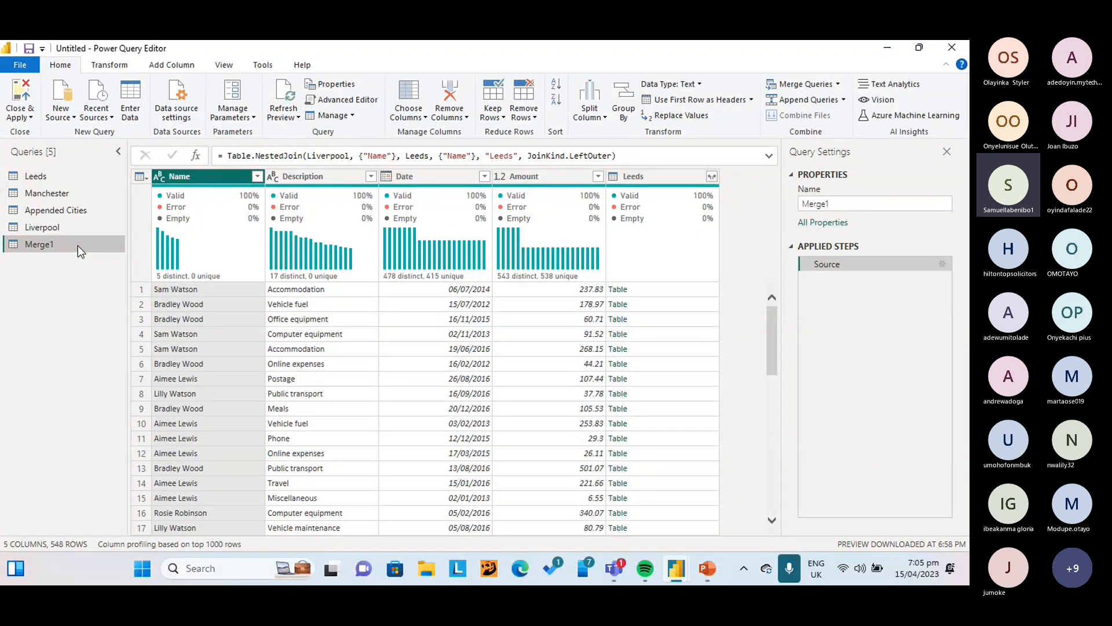
pyautogui.rightClick(78, 250)
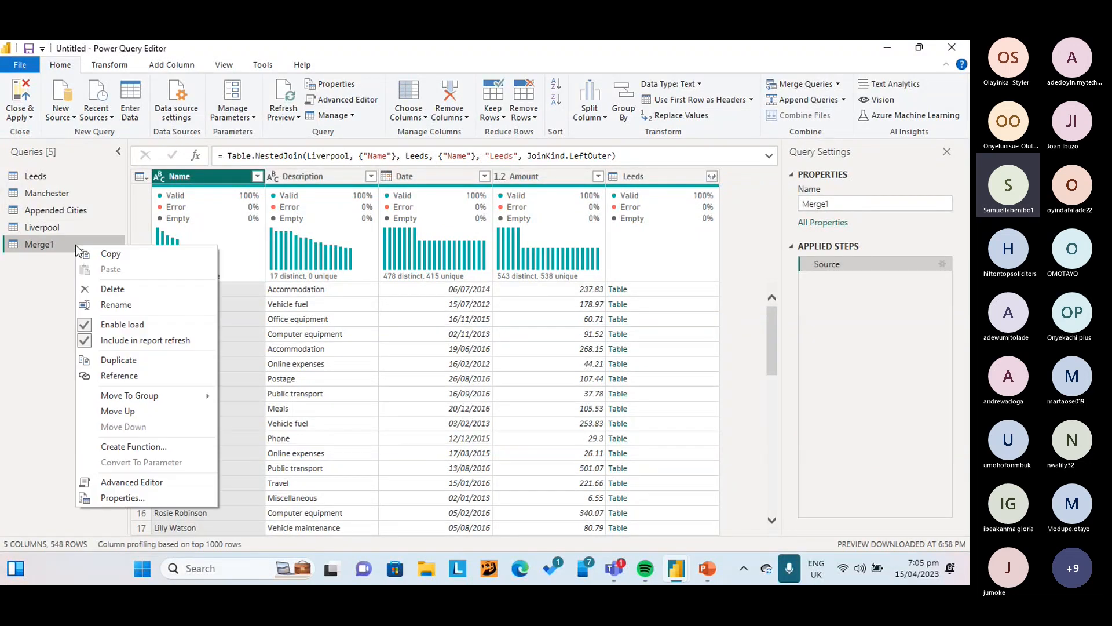
pyautogui.click(130, 292)
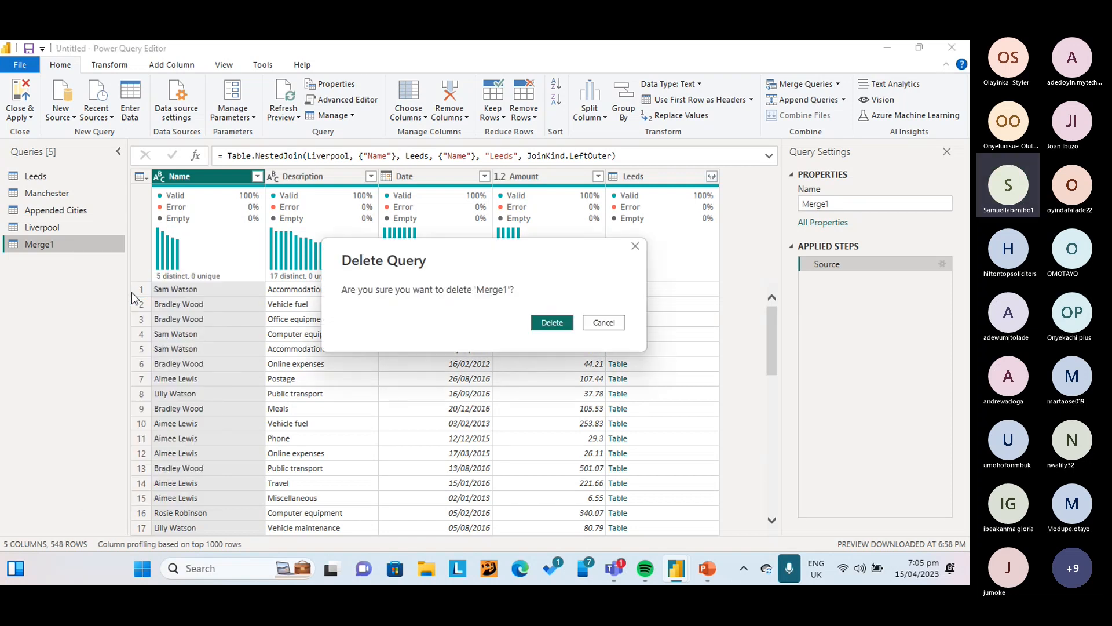
pyautogui.click(557, 322)
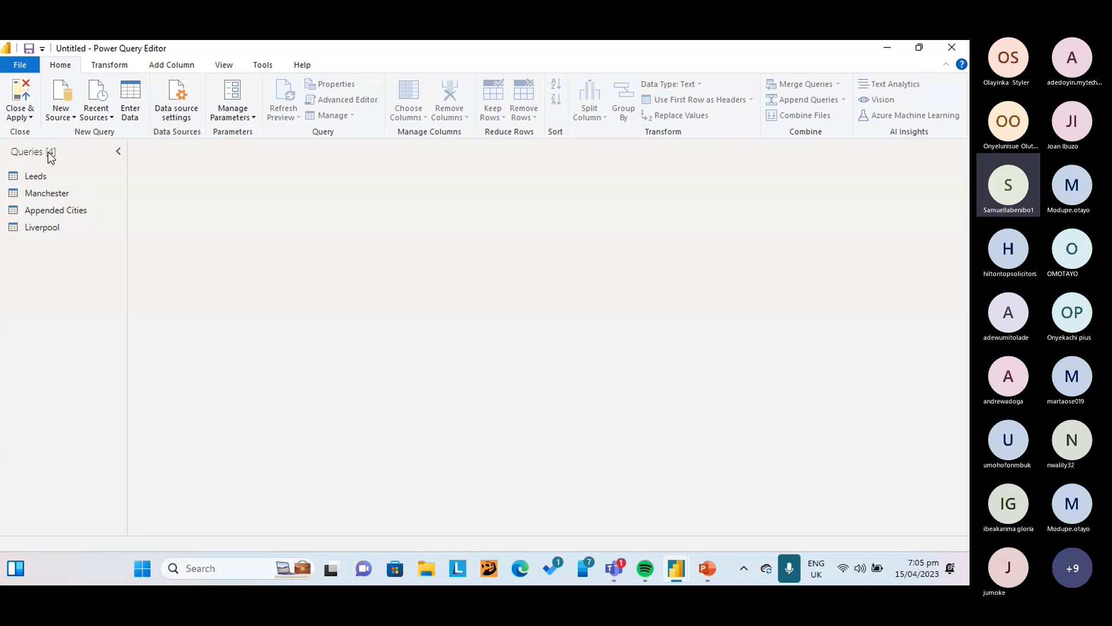
# Compare the column names and order of the Leeds, Liverpool and Manchester queries, finishing on Liverpool
pyautogui.click(66, 176)
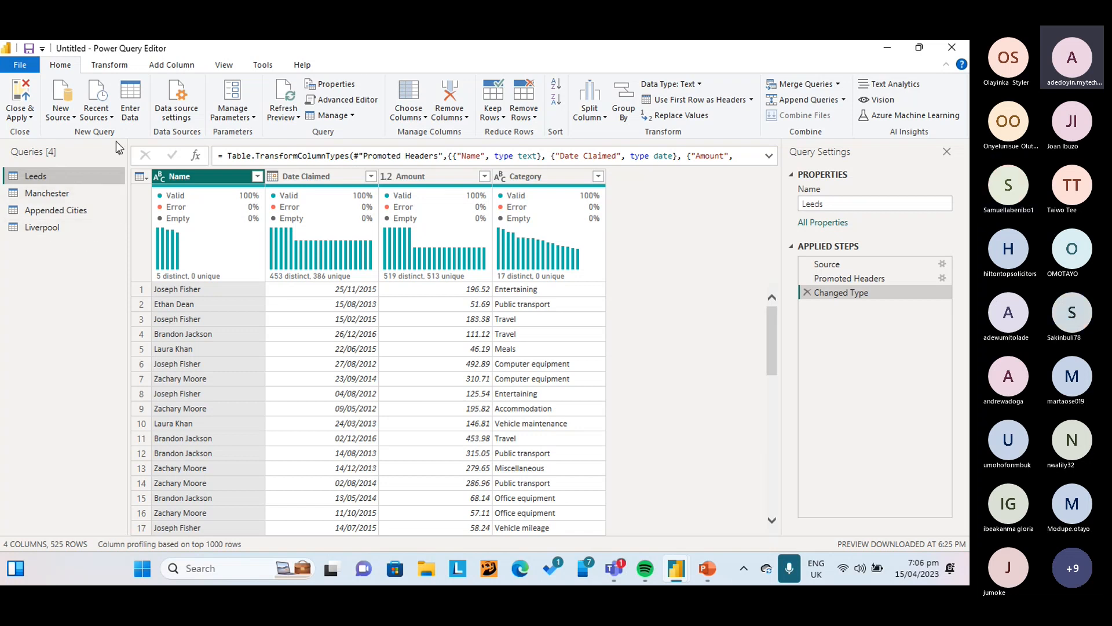
pyautogui.click(75, 226)
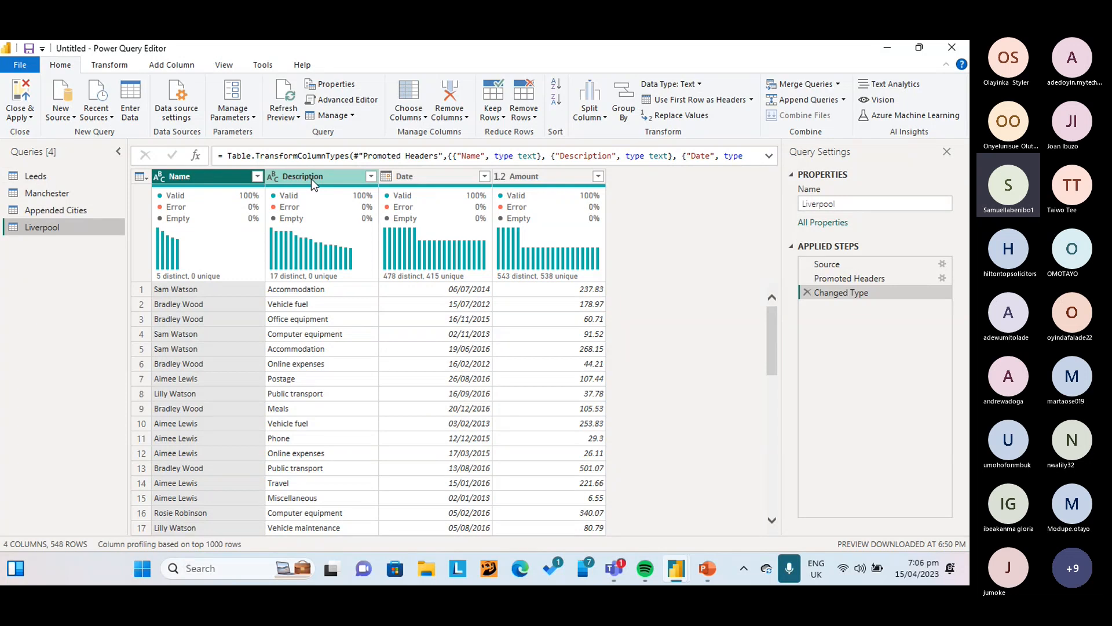
pyautogui.click(81, 172)
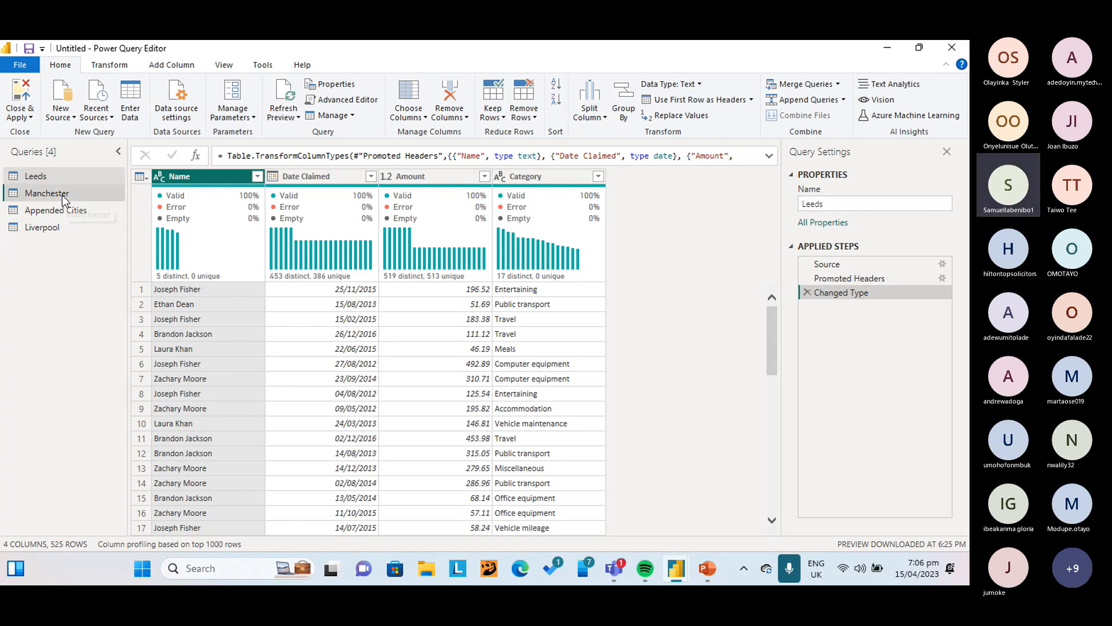
pyautogui.click(62, 195)
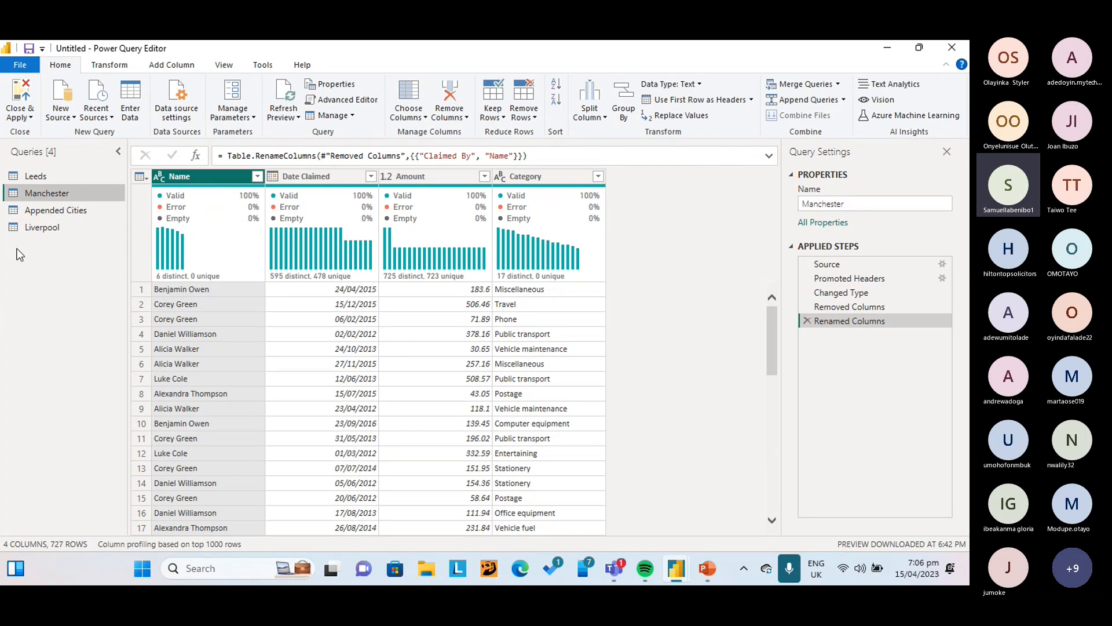
pyautogui.click(58, 225)
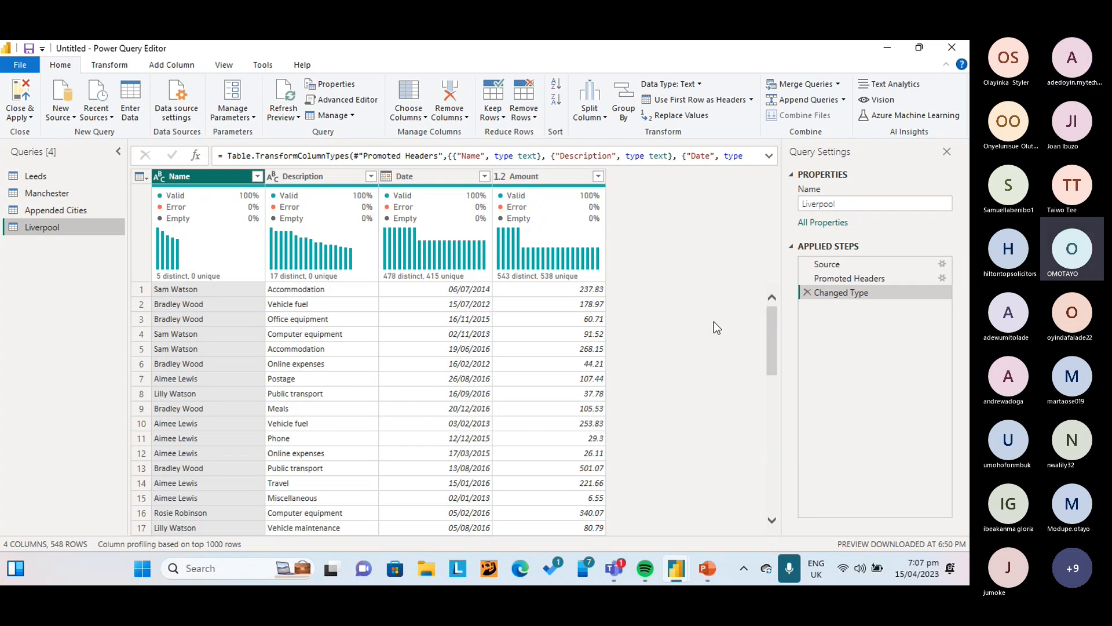
# Try moving the Liverpool query's Description column behind Amount, and remove the resulting reorder step
pyautogui.click(318, 179)
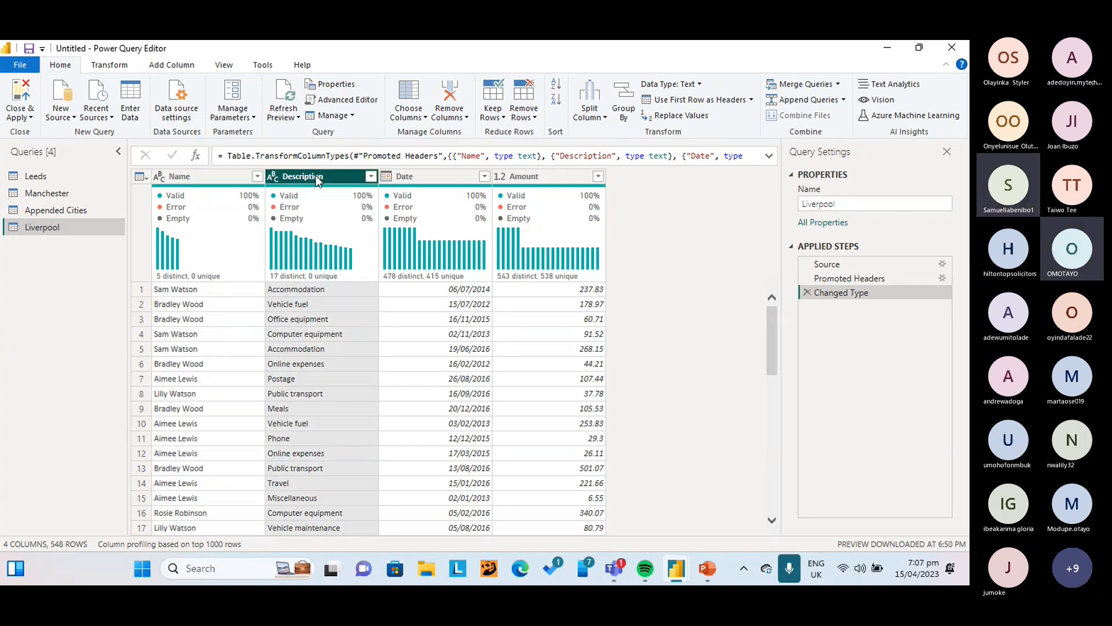
pyautogui.moveTo(318, 179)
pyautogui.mouseDown()
pyautogui.moveTo(454, 177)
pyautogui.moveTo(350, 162)
pyautogui.moveTo(317, 176)
pyautogui.mouseUp()
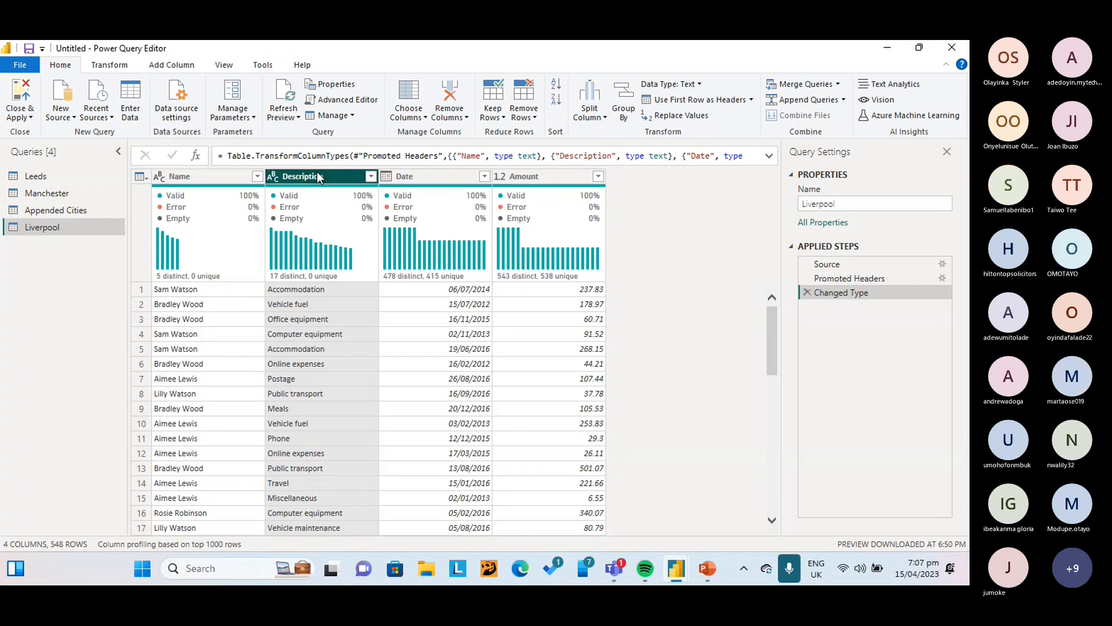
pyautogui.moveTo(316, 171); pyautogui.dragTo(665, 173)
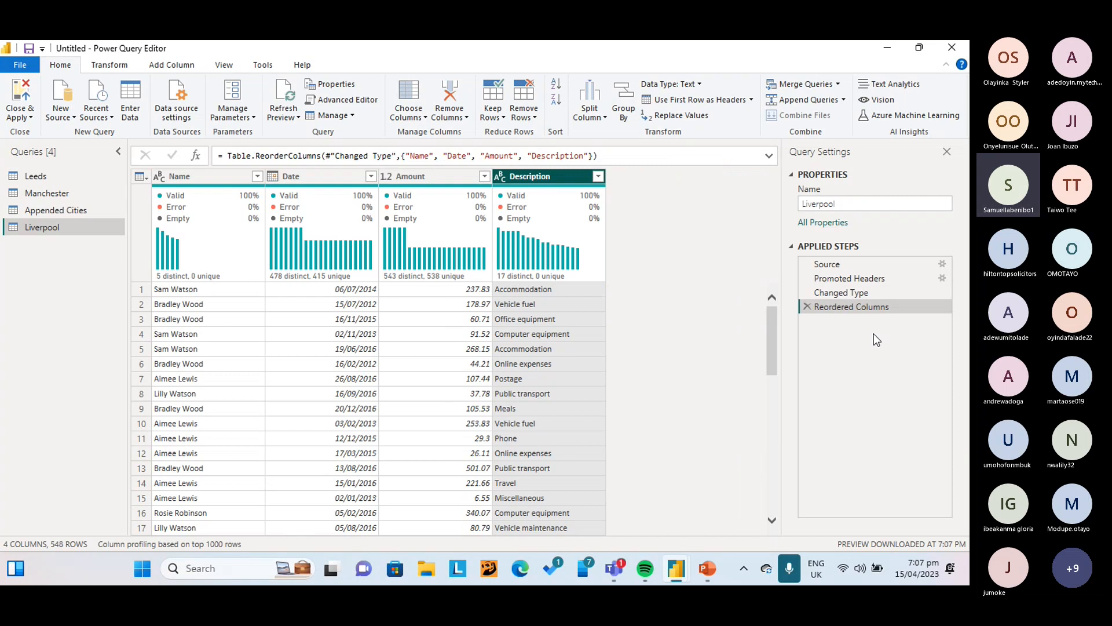
pyautogui.click(811, 310)
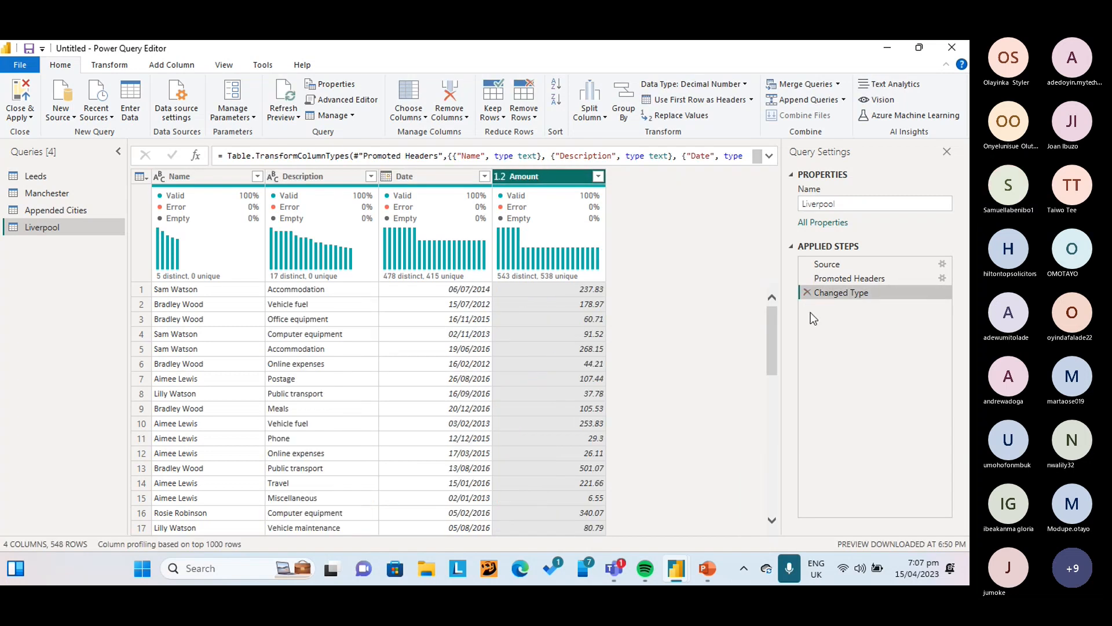
# Reorder the Liverpool query's columns so that Description comes last, after Amount
pyautogui.click(334, 181)
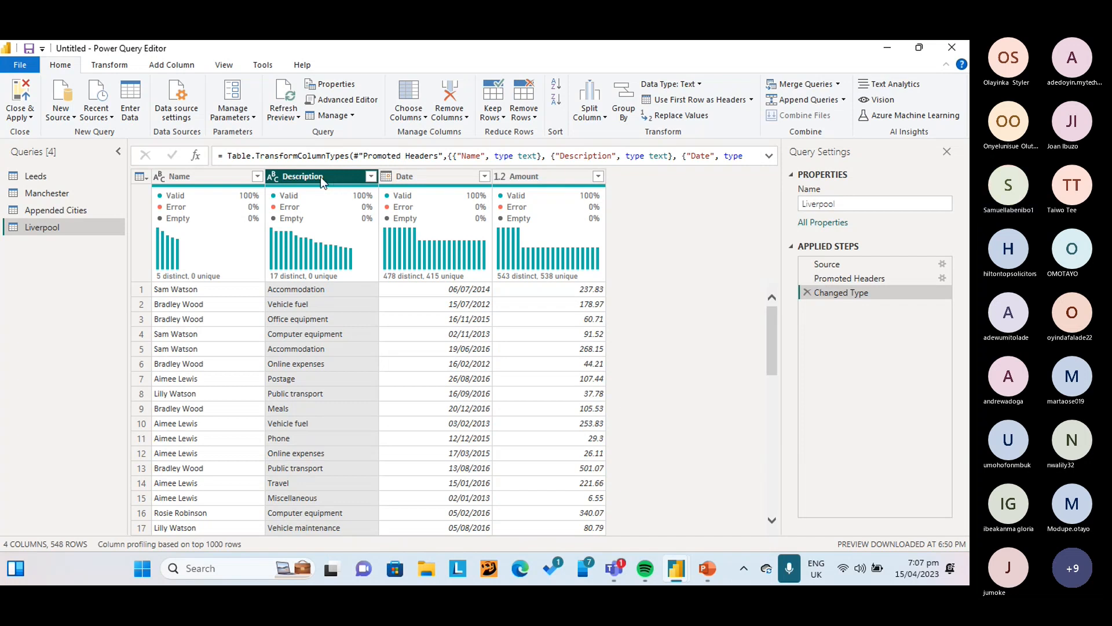
pyautogui.moveTo(321, 176)
pyautogui.mouseDown()
pyautogui.moveTo(603, 170)
pyautogui.moveTo(715, 183)
pyautogui.moveTo(659, 165)
pyautogui.mouseUp()
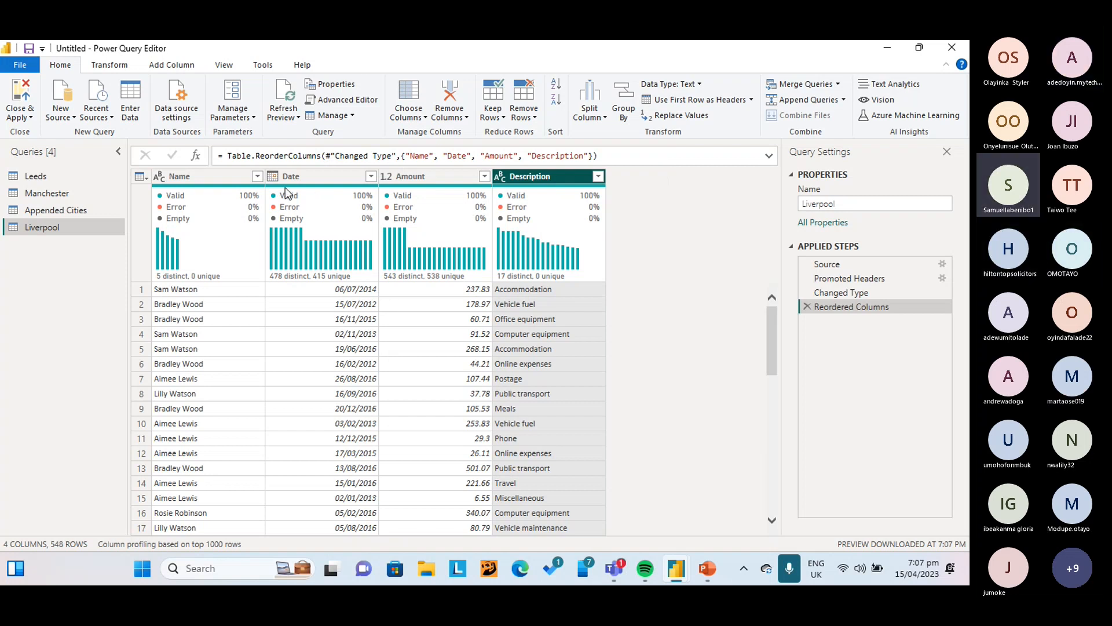
# Disable loading for the Leeds, Manchester and Liverpool queries, keeping Appended Cities enabled
pyautogui.click(65, 174)
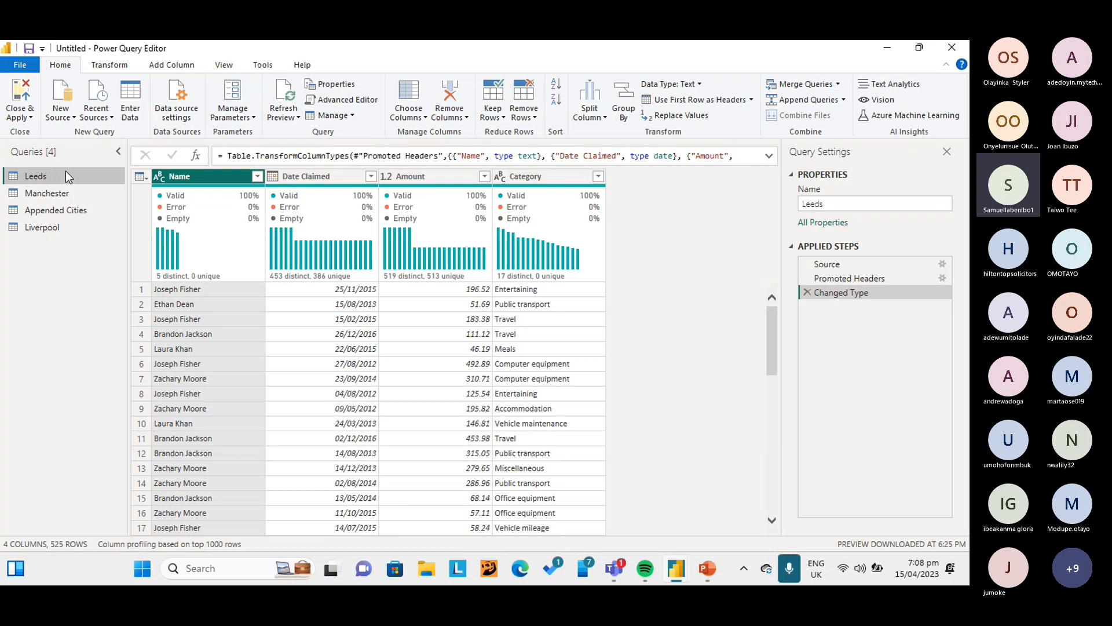
pyautogui.rightClick(65, 174)
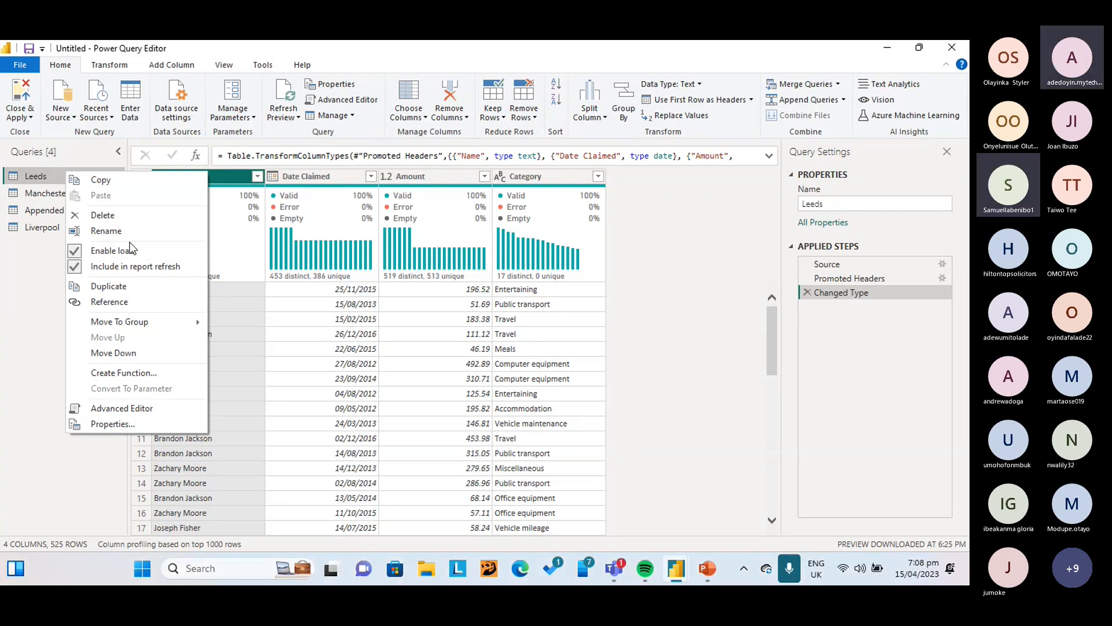
pyautogui.click(149, 253)
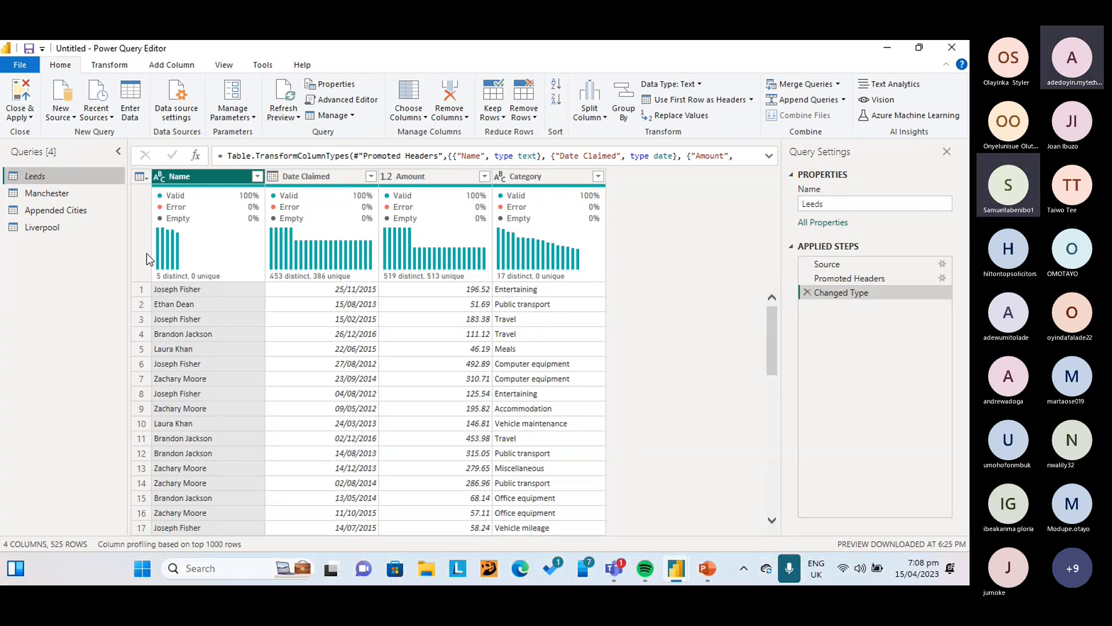
pyautogui.click(91, 196)
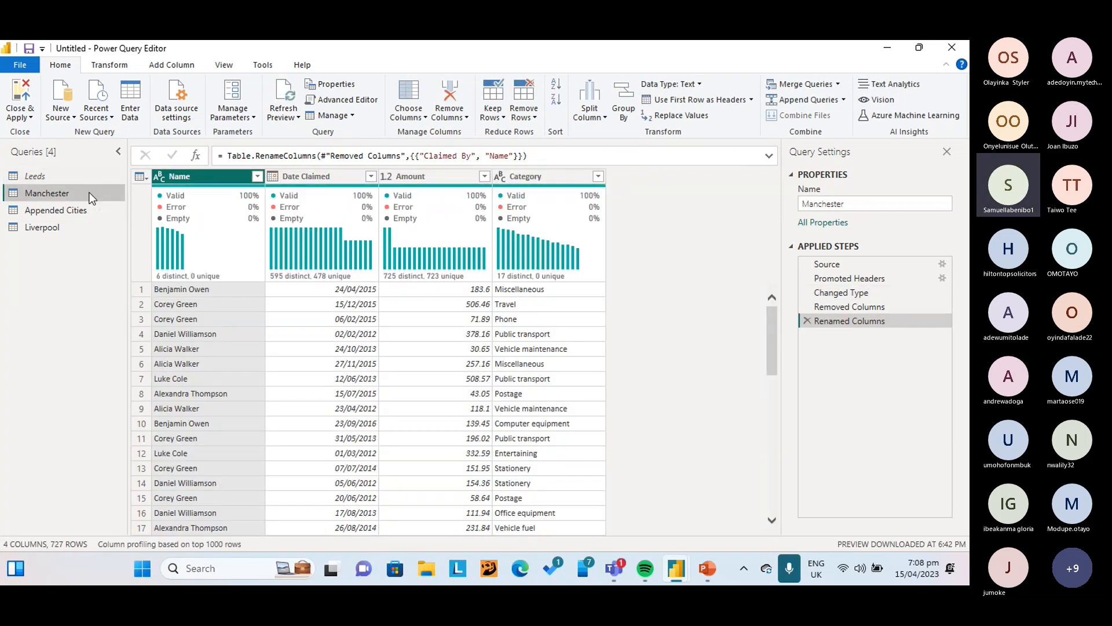
pyautogui.rightClick(91, 194)
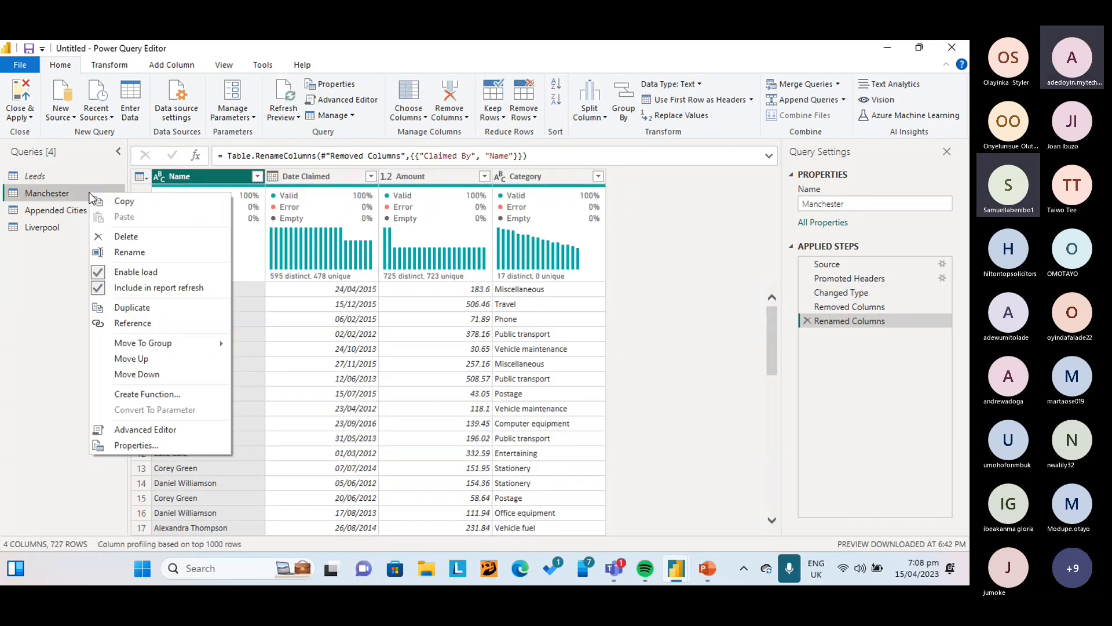
pyautogui.click(145, 274)
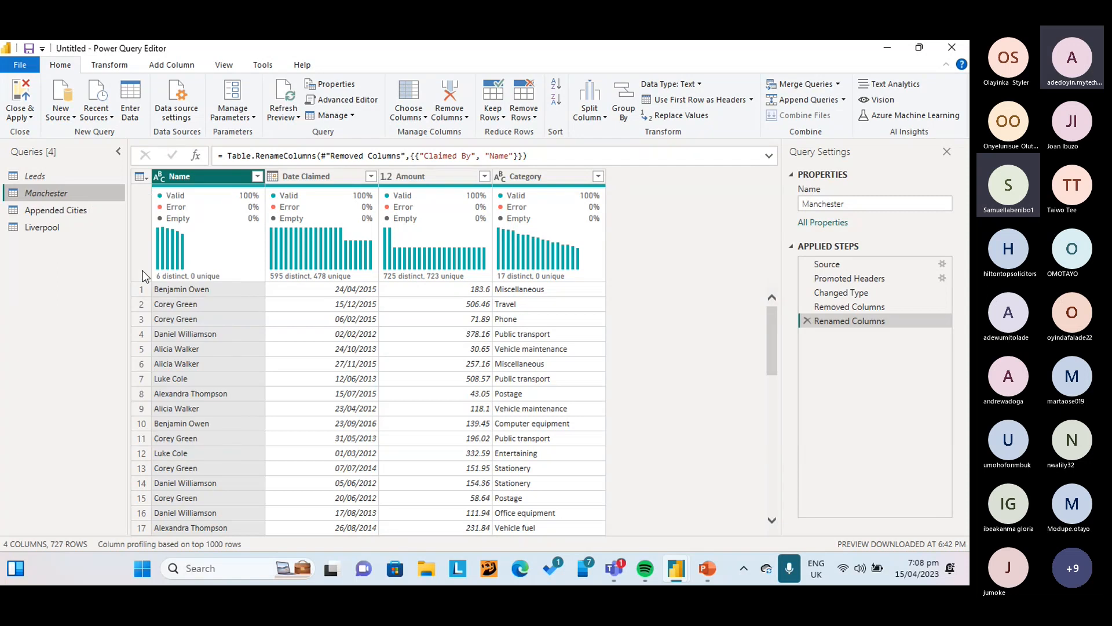
pyautogui.click(64, 230)
pyautogui.rightClick(62, 228)
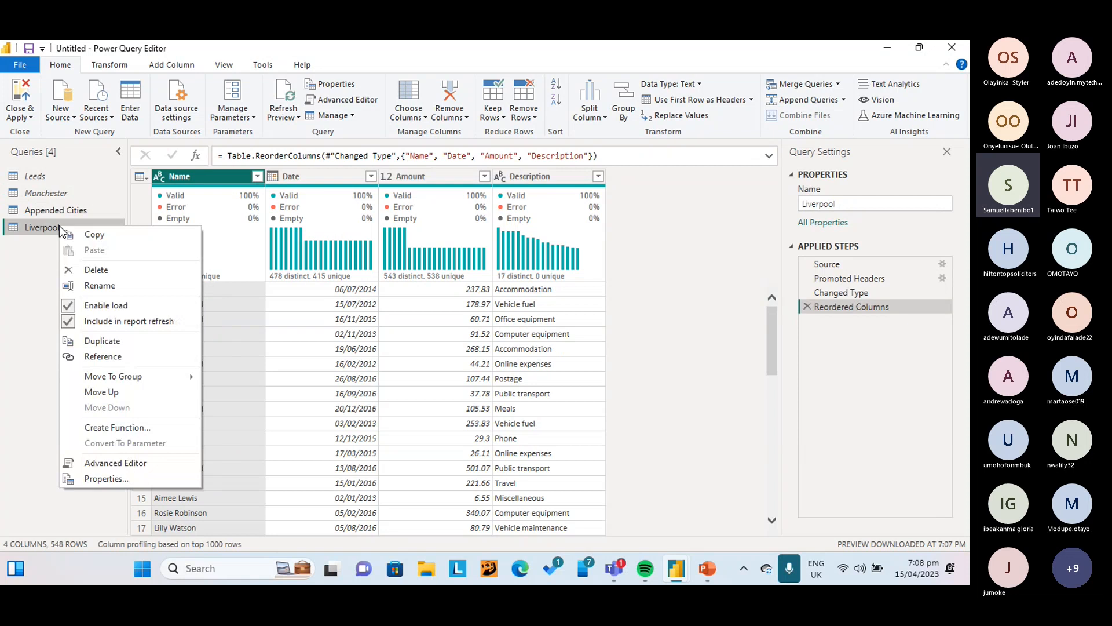
pyautogui.click(145, 304)
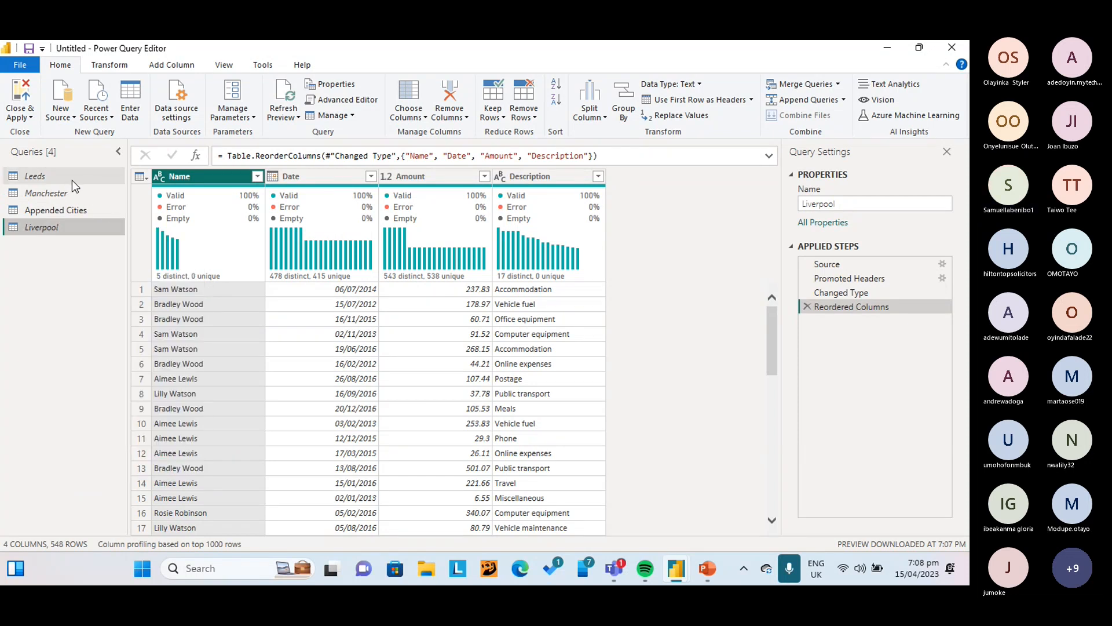
# Close the query editor and apply the query changes to the report
pyautogui.click(33, 176)
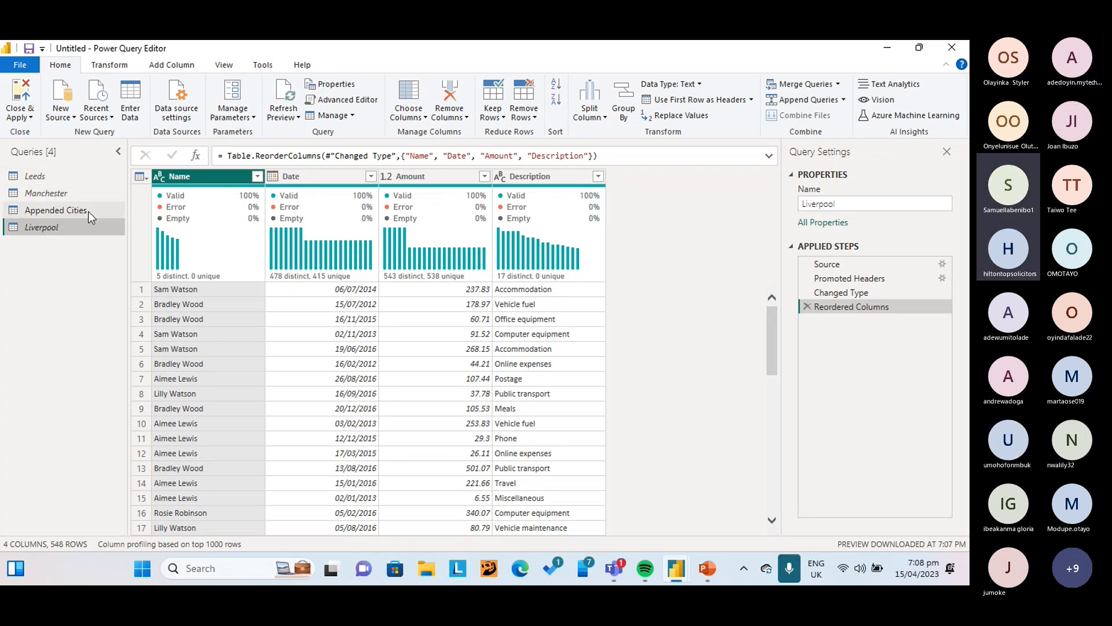
pyautogui.click(30, 114)
pyautogui.click(66, 135)
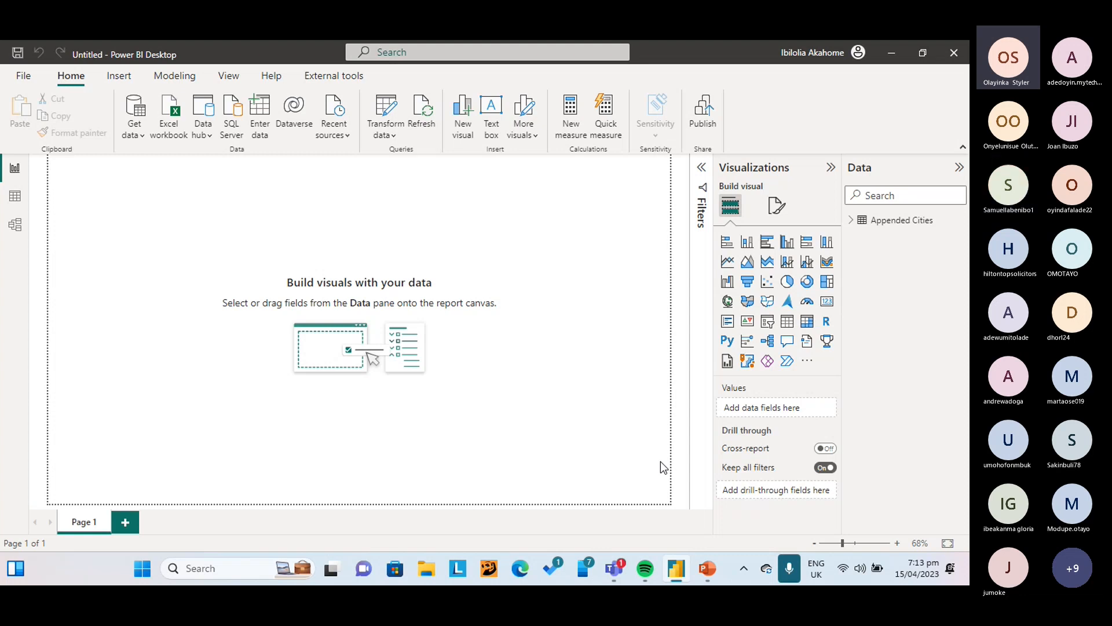
# Switch to PowerPoint and show the DAX BASICS presentation
pyautogui.click(828, 345)
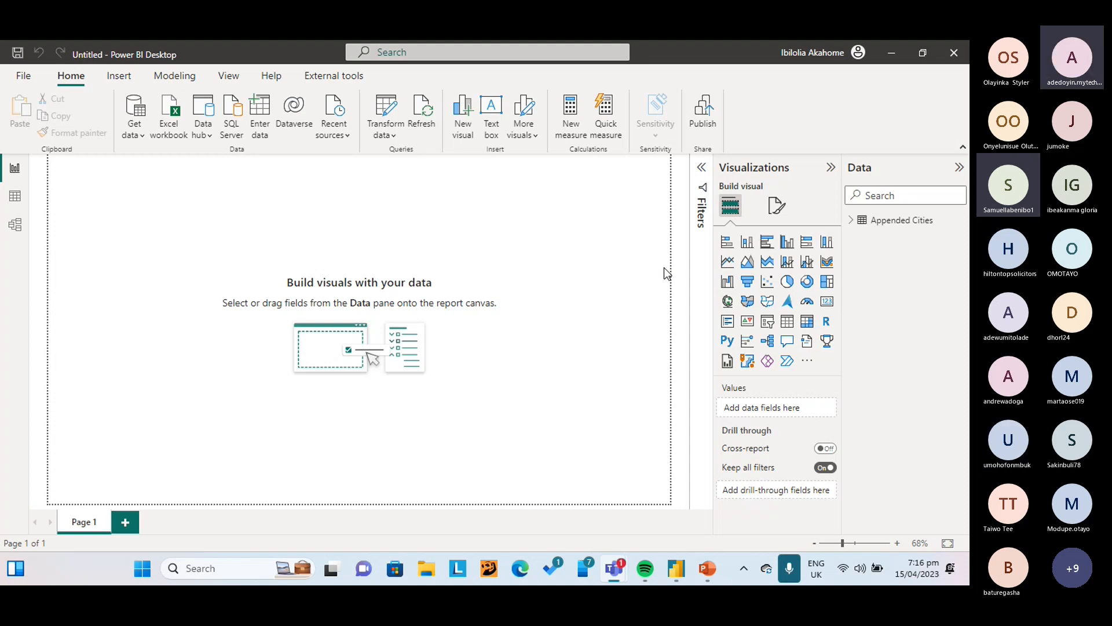
pyautogui.moveTo(710, 570)
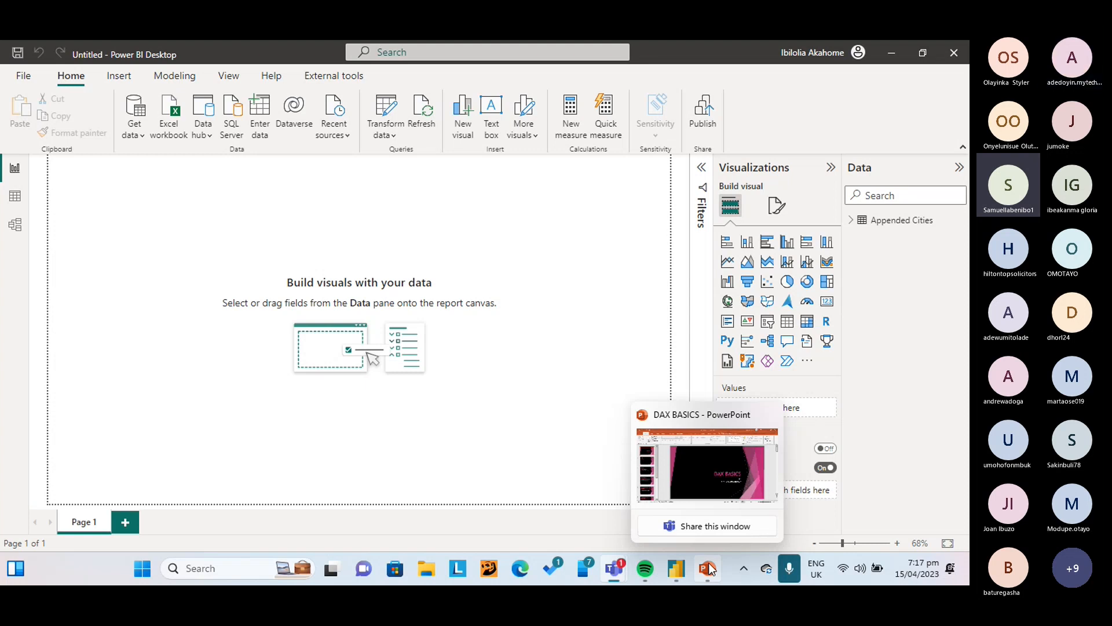
pyautogui.click(739, 478)
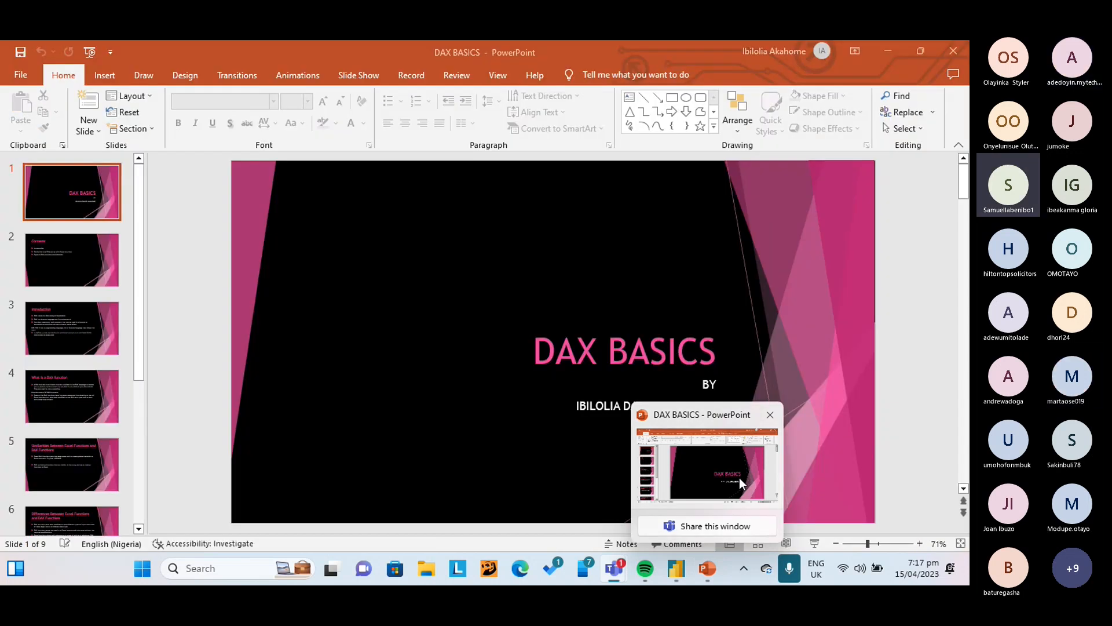
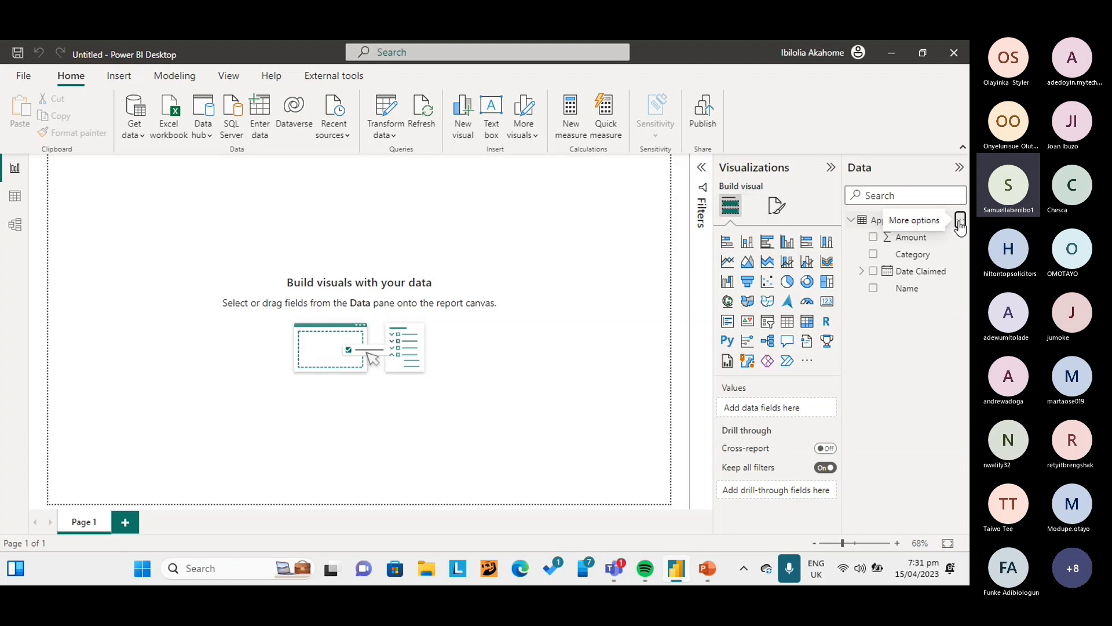
# Delete the Appended Cities table from the data model and confirm the deletion
pyautogui.click(958, 221)
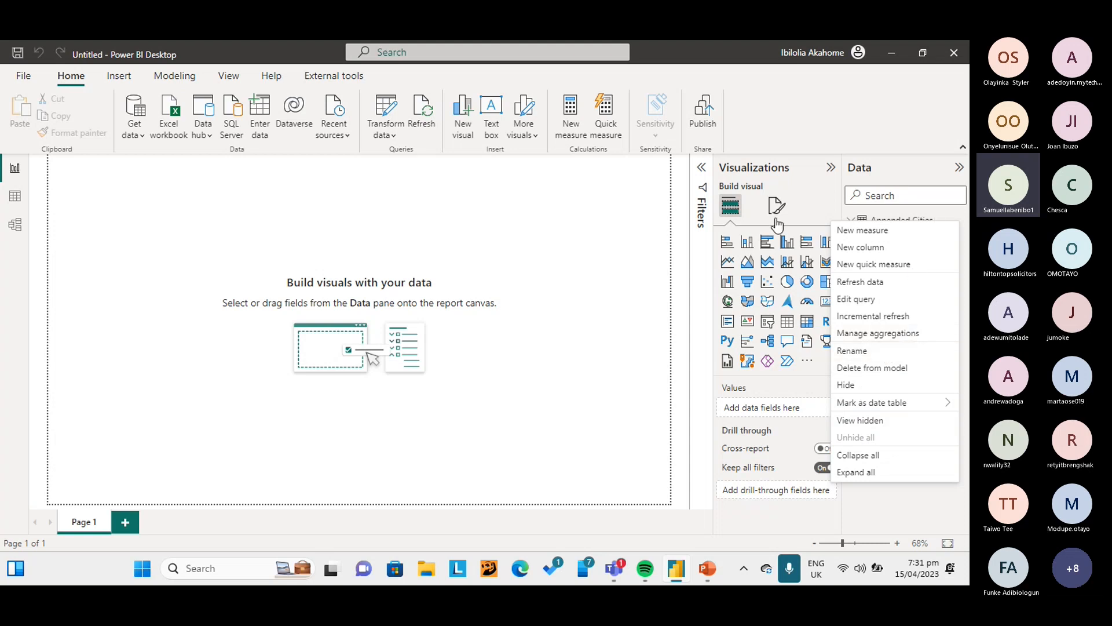
pyautogui.click(666, 301)
pyautogui.click(666, 302)
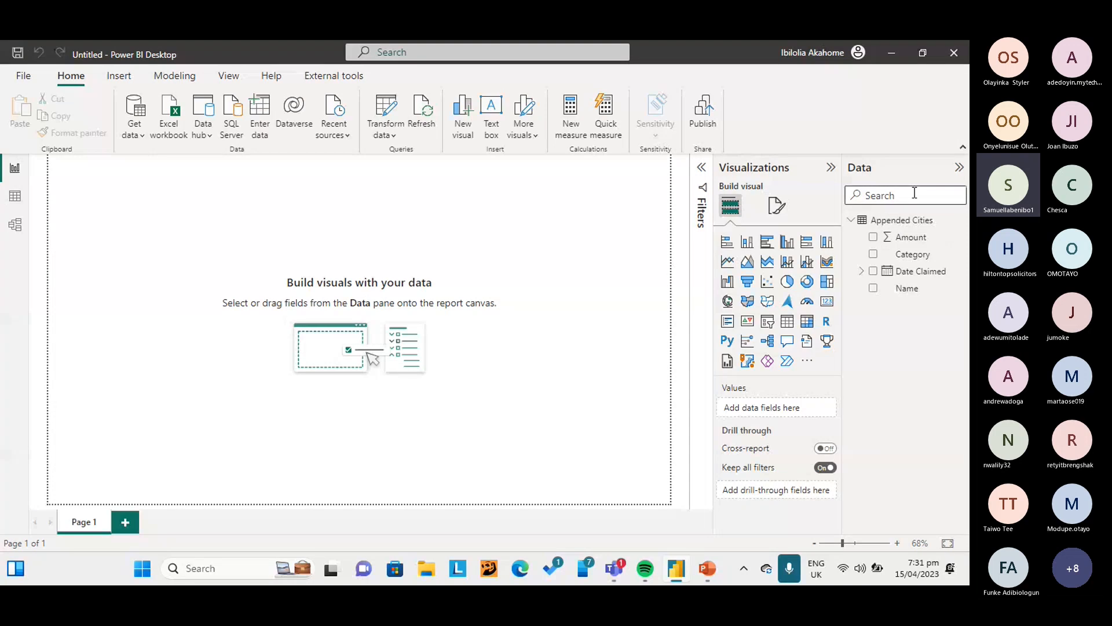
pyautogui.rightClick(926, 225)
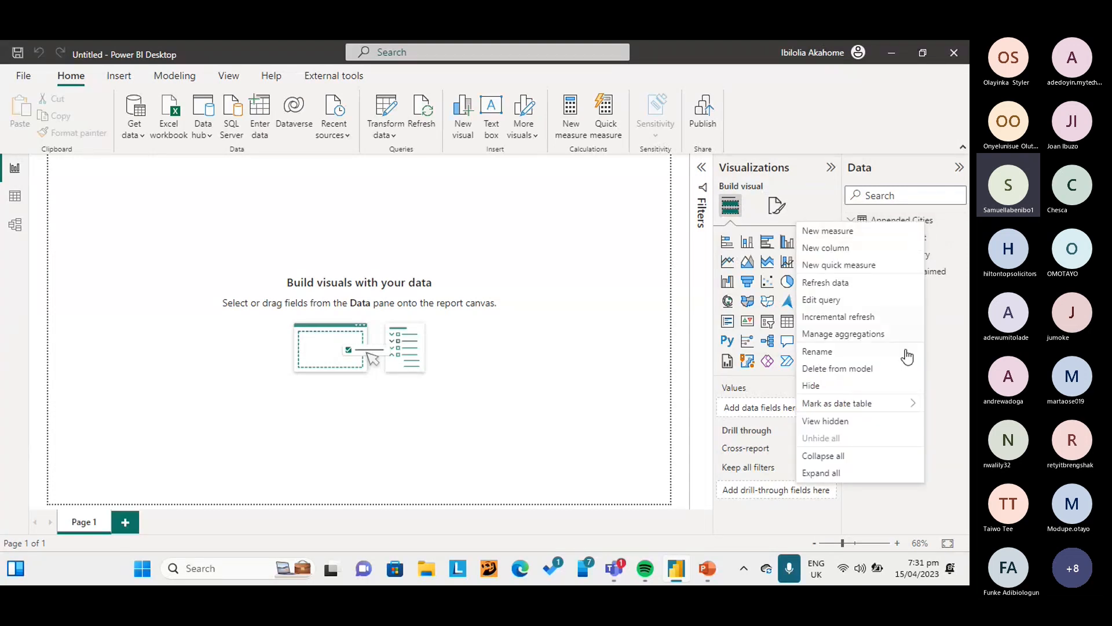
pyautogui.click(871, 374)
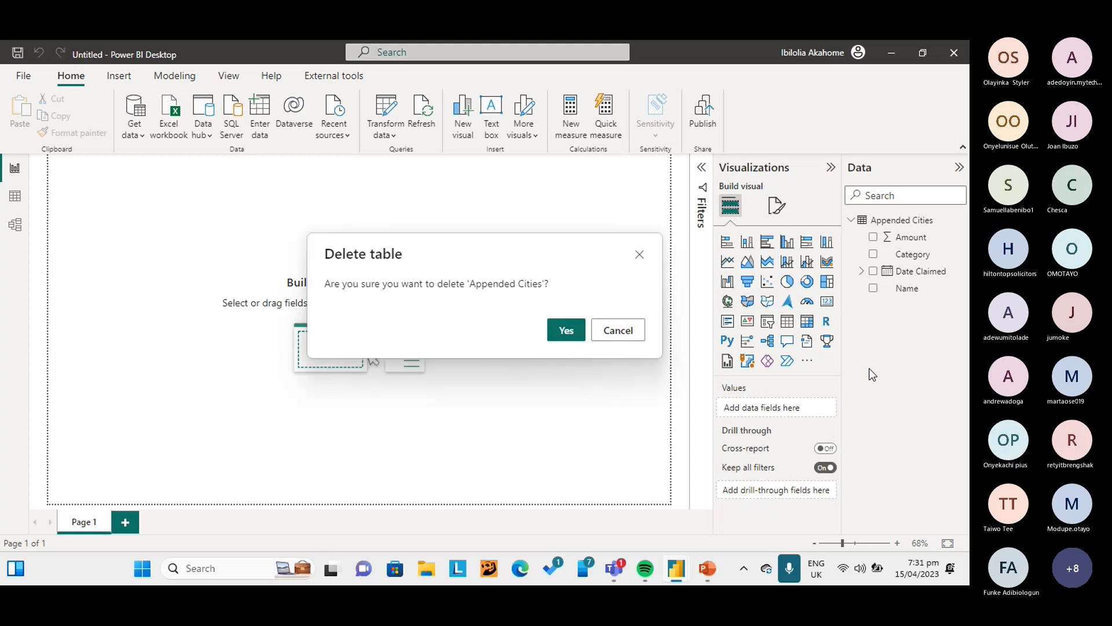
pyautogui.click(566, 333)
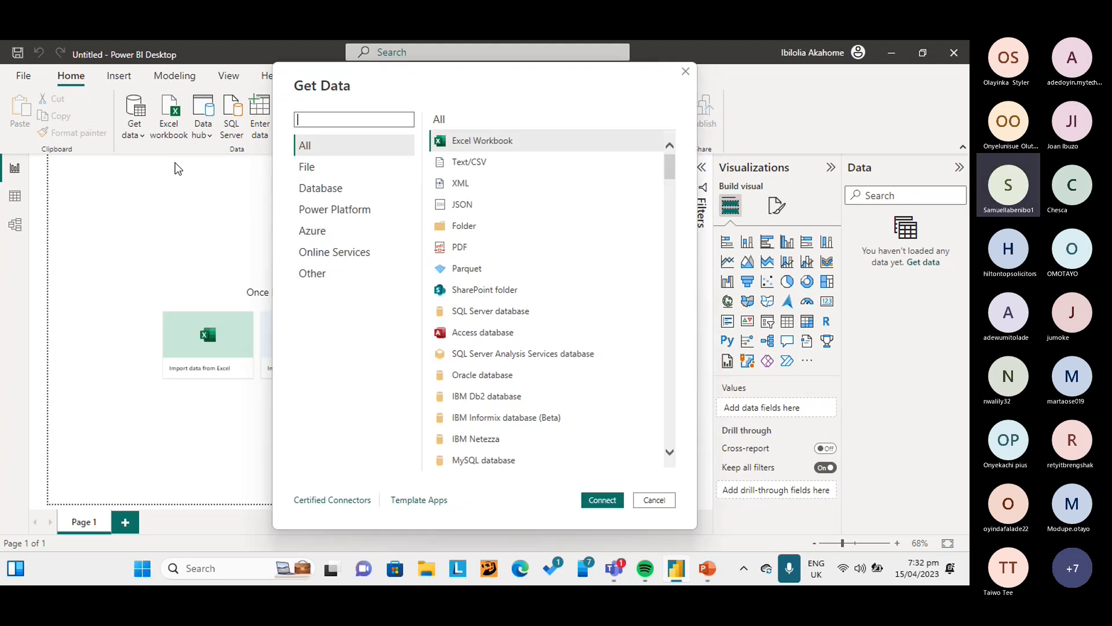
# Connect to the All-you-need-store Excel workbook in the techstylers folder as a data source
pyautogui.click(509, 137)
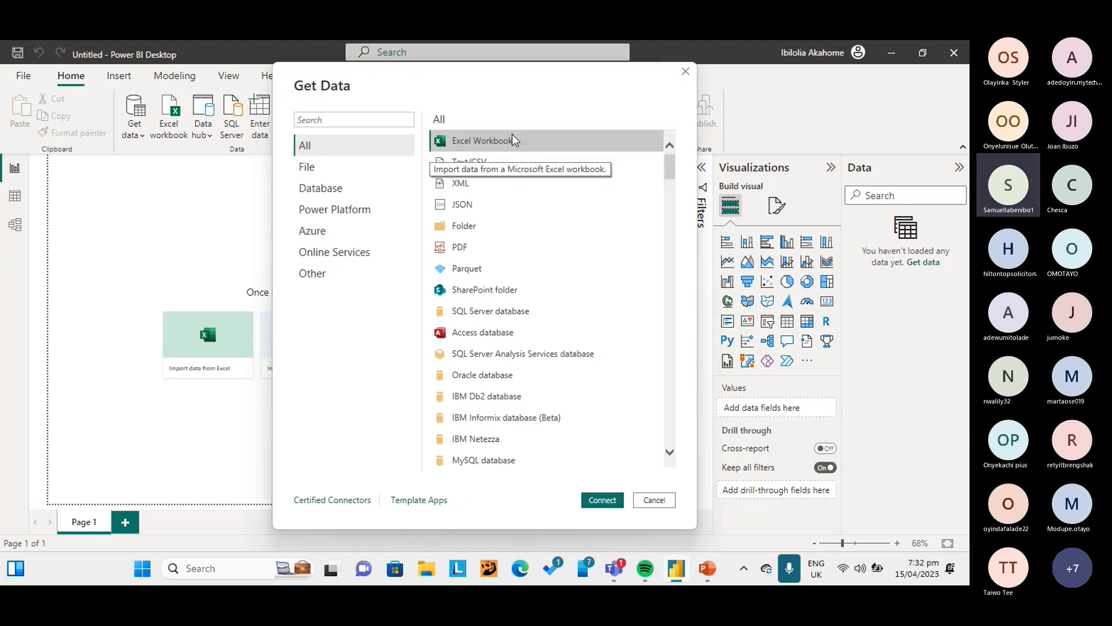
pyautogui.click(612, 501)
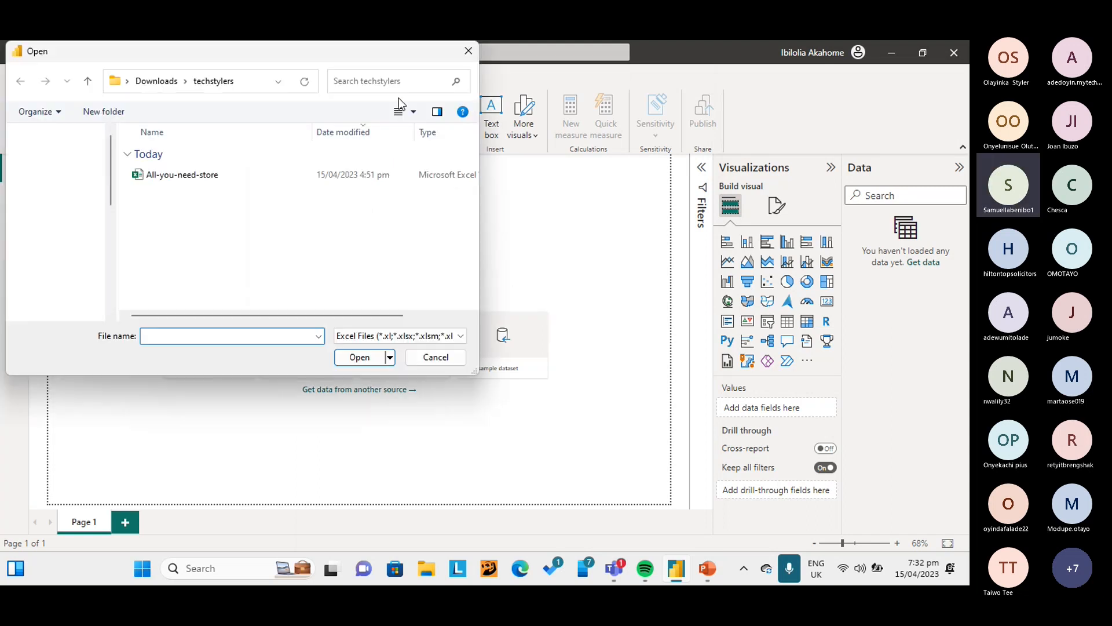
pyautogui.click(192, 181)
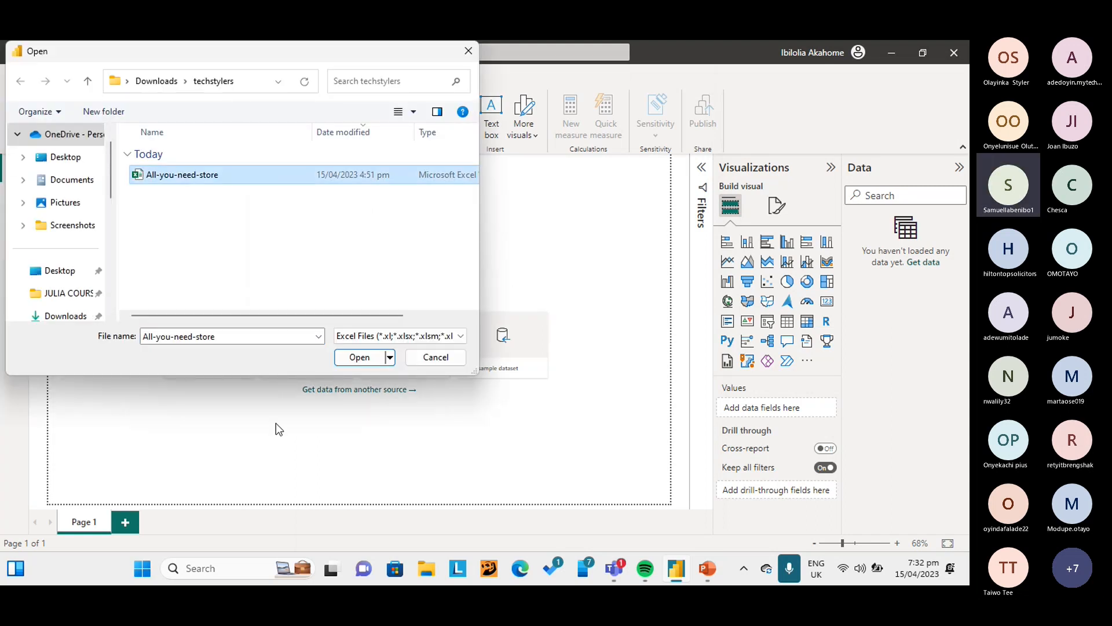
pyautogui.click(370, 362)
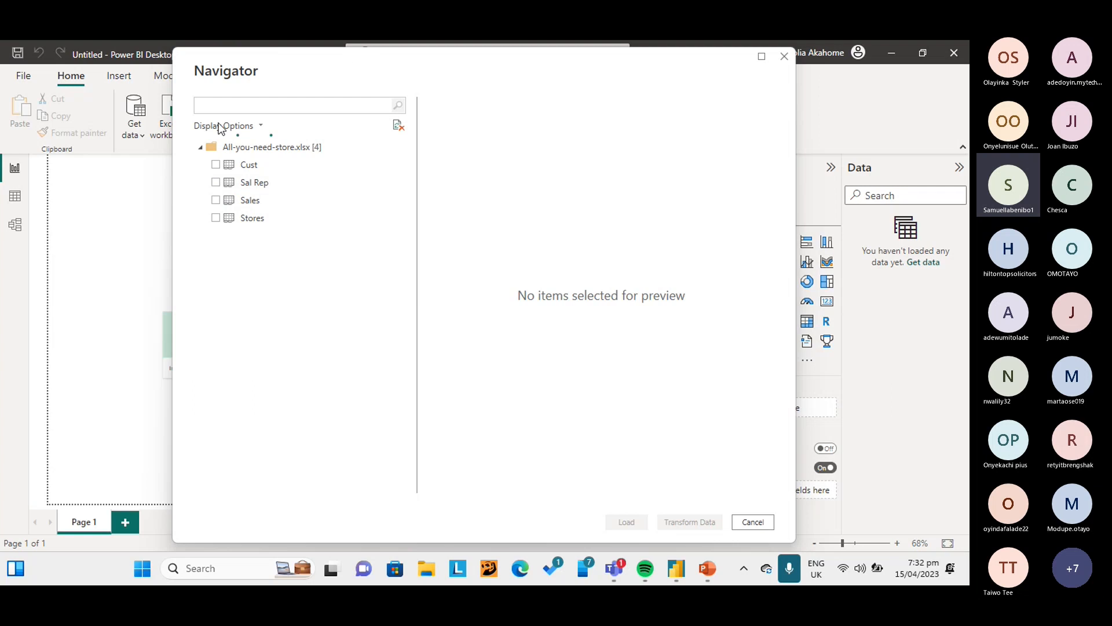
# Preview and select the Cust, Sal Rep, Sales and Stores sheets of the workbook for import
pyautogui.click(215, 165)
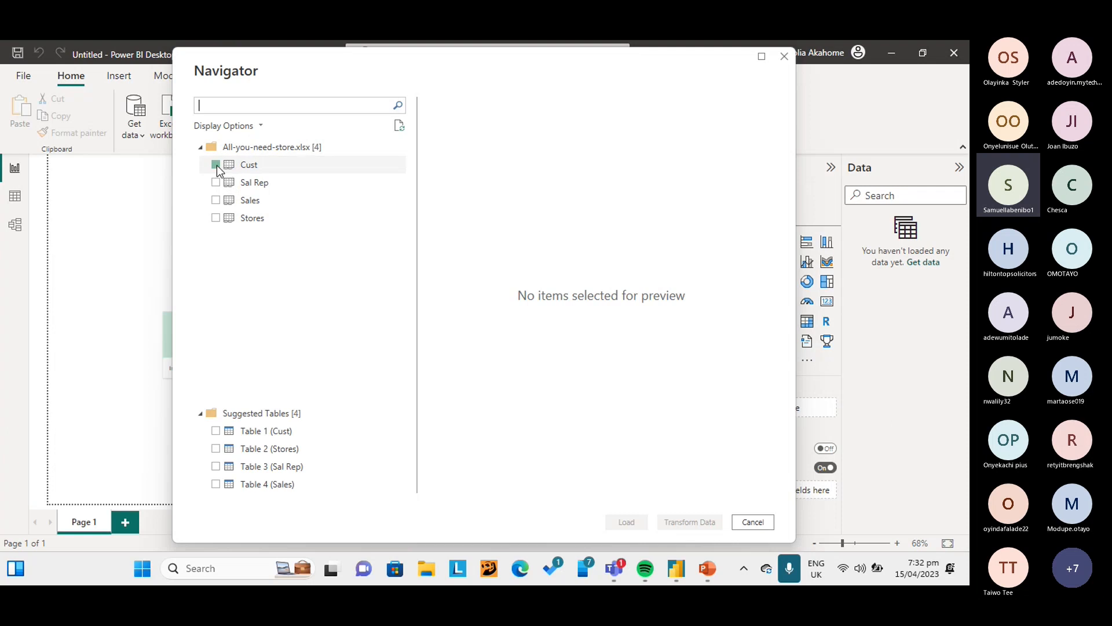
pyautogui.click(217, 165)
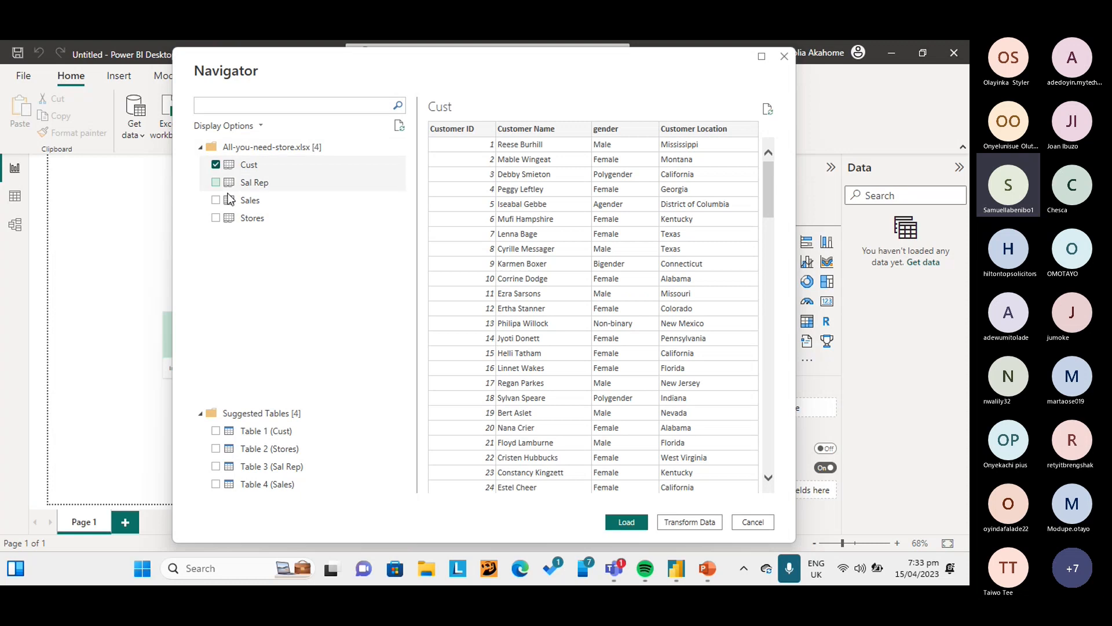
pyautogui.click(215, 183)
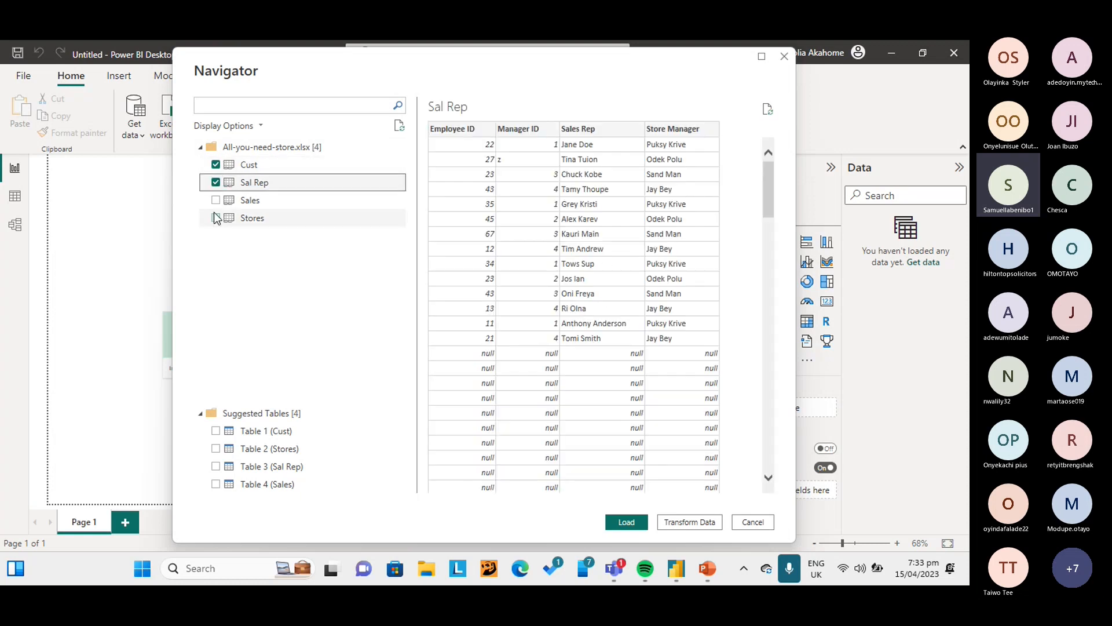
pyautogui.click(215, 200)
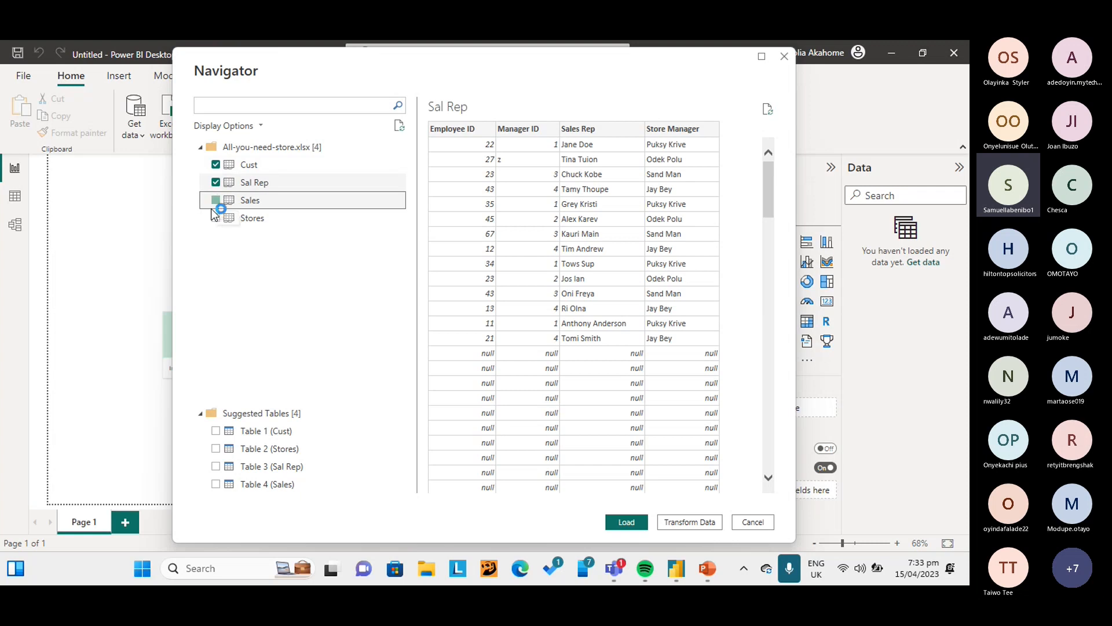
pyautogui.click(214, 219)
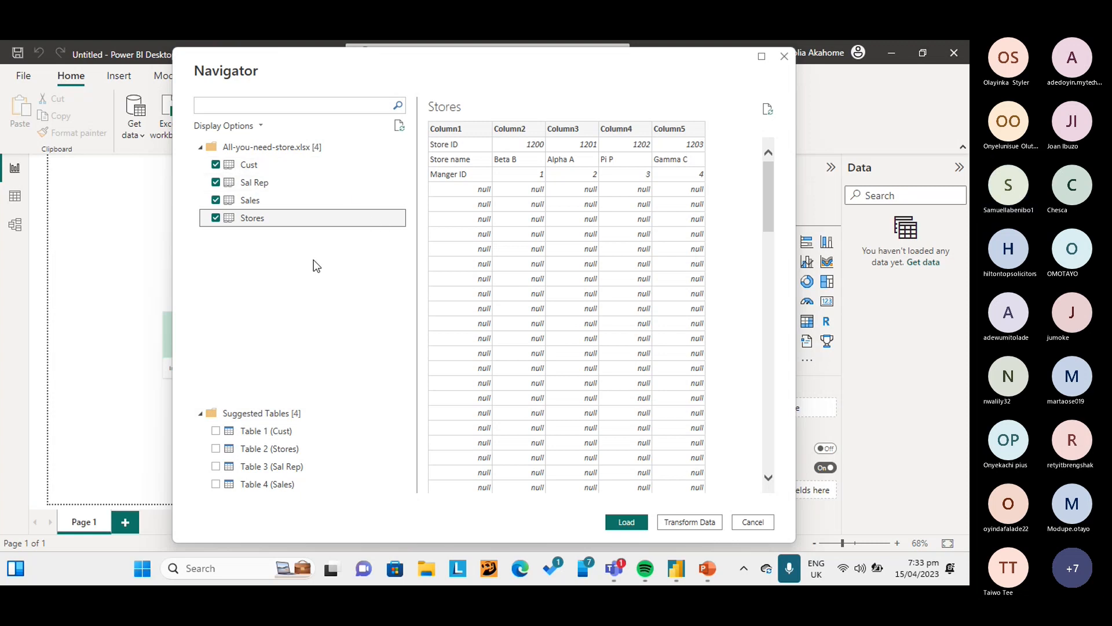
# Deselect the Cust, Sal Rep and Stores sheets, check the Sales preview, and load only the Sales sheet
pyautogui.click(215, 165)
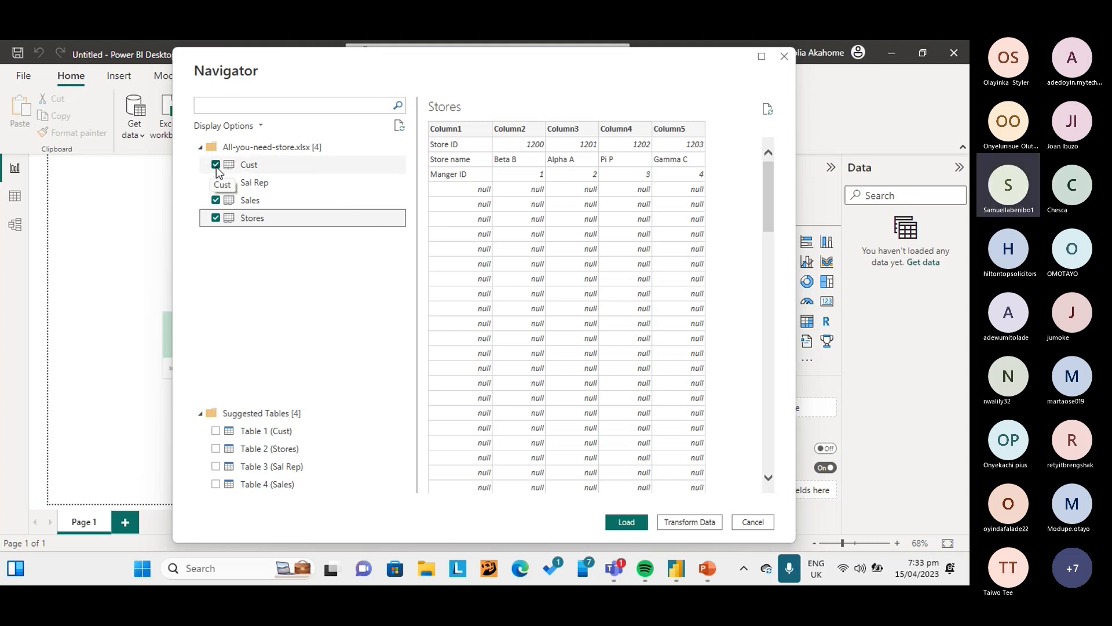
pyautogui.click(215, 182)
pyautogui.click(215, 220)
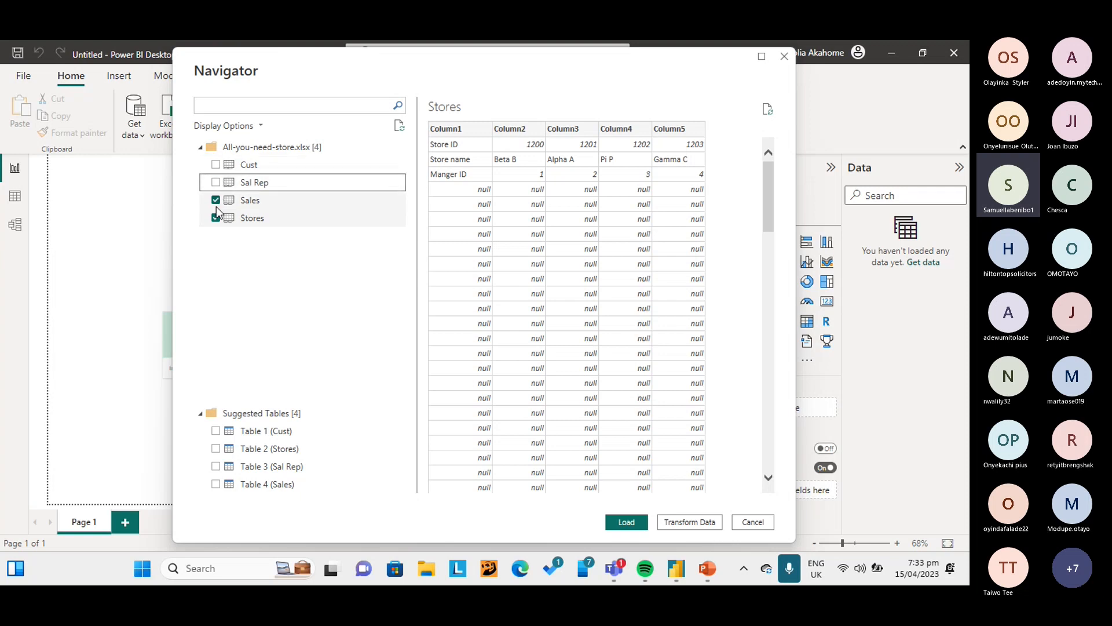
pyautogui.click(215, 219)
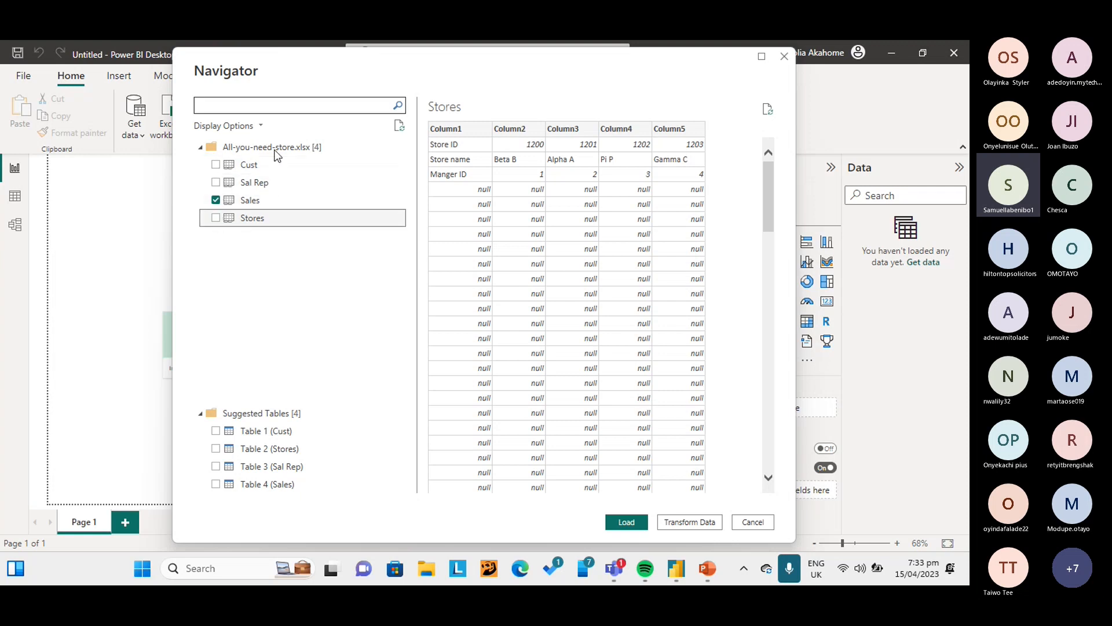
pyautogui.click(216, 201)
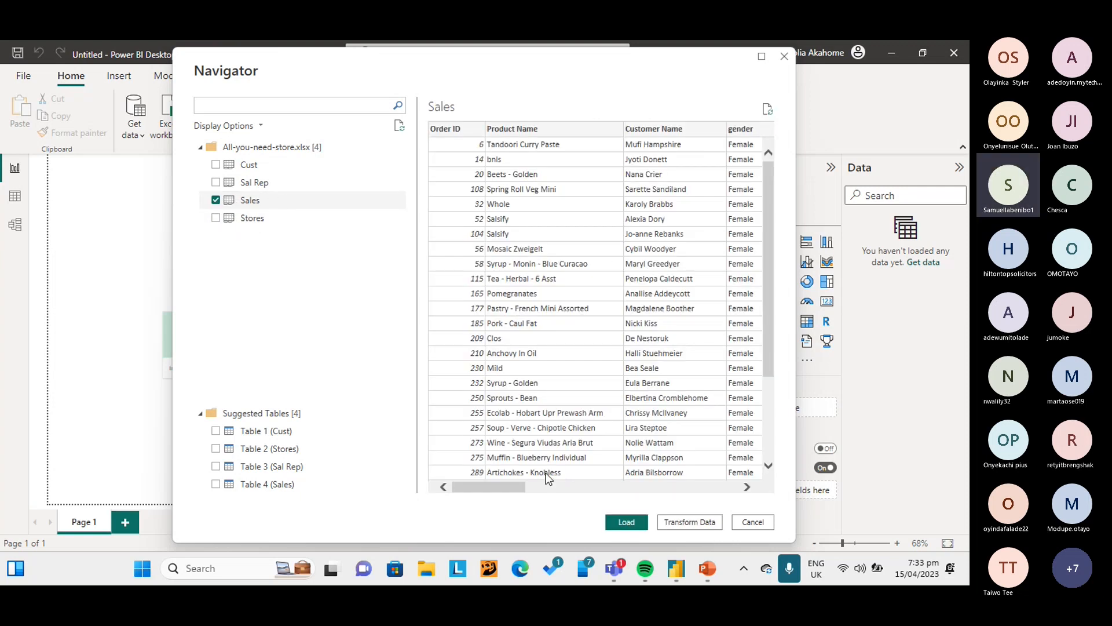
pyautogui.click(551, 488)
pyautogui.moveTo(552, 488); pyautogui.dragTo(591, 481)
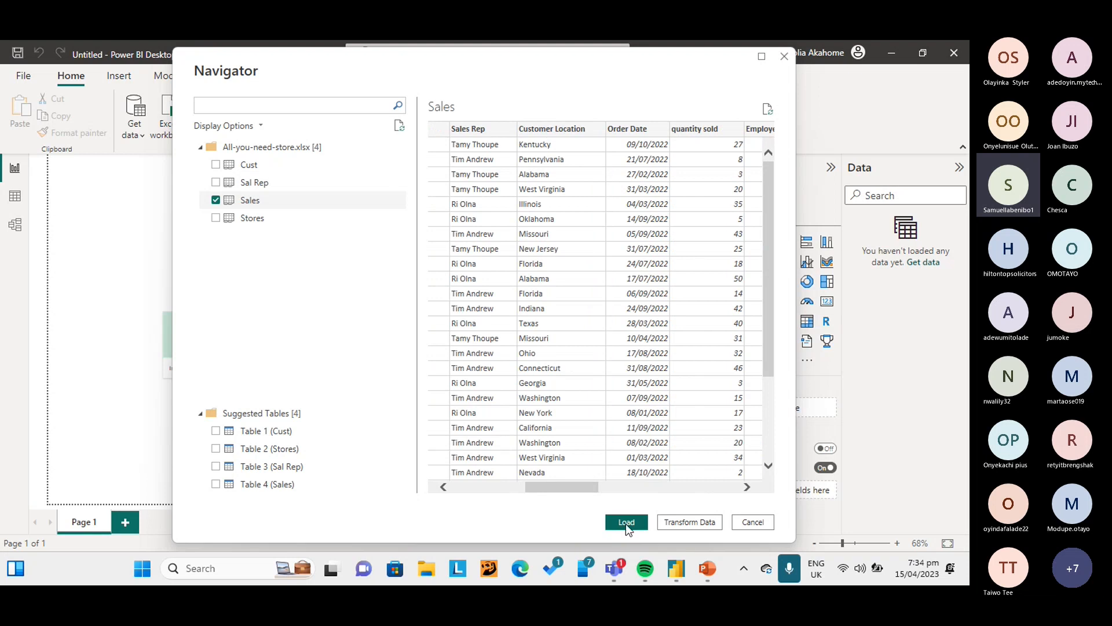
# Switch to PowerPoint to view the DAX Syntax slide and return to Power BI Desktop
pyautogui.hotkey('alt', 'Tab')
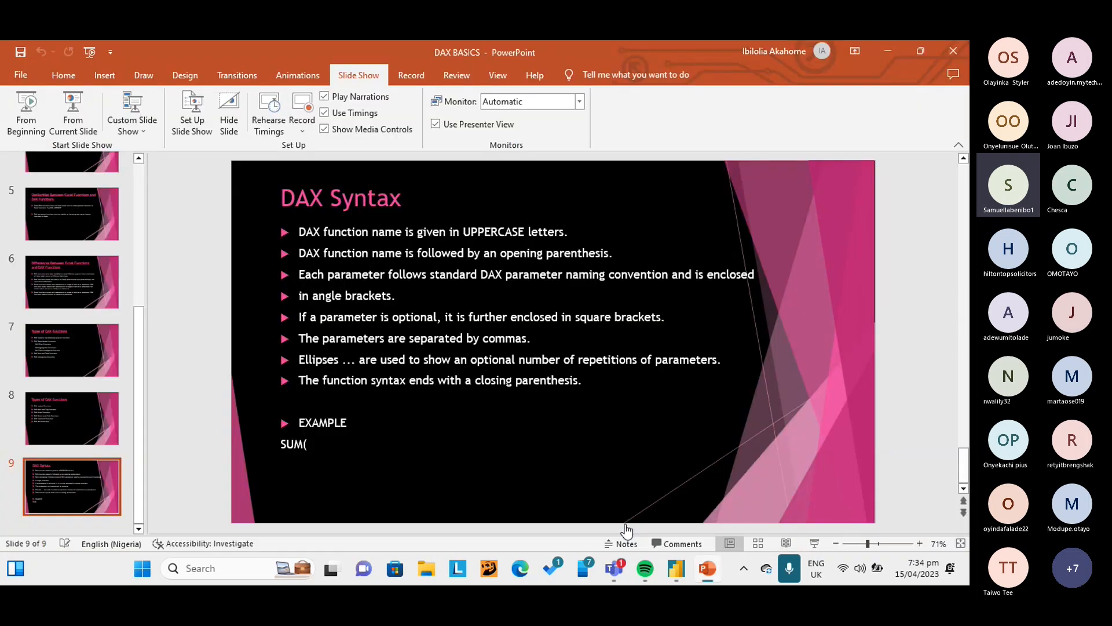
pyautogui.hotkey('alt', 'Tab')
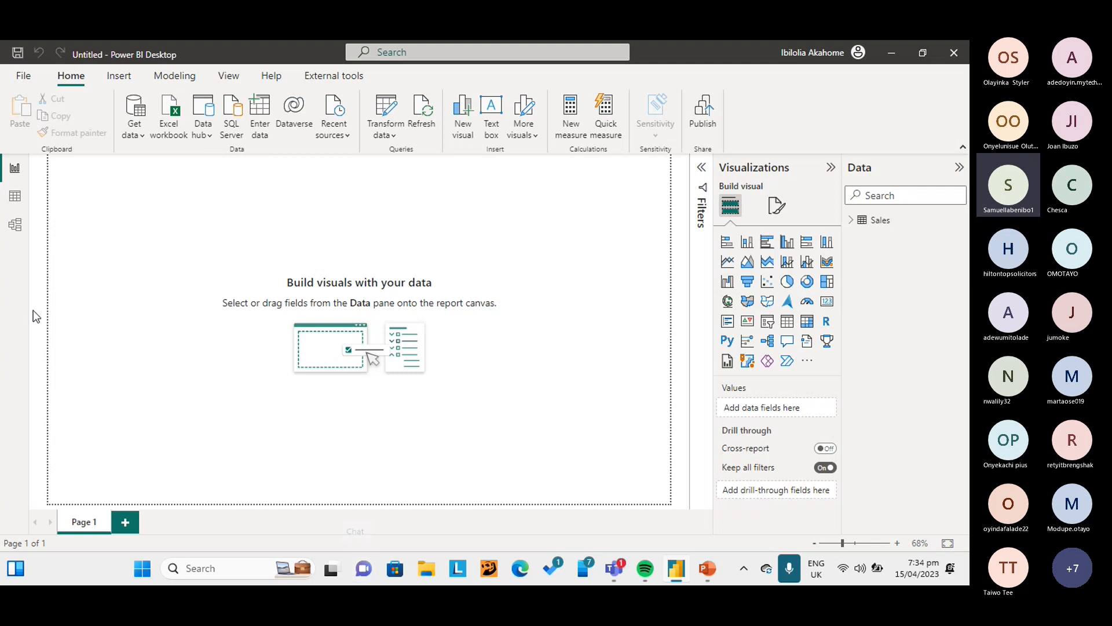
# Show the Sales table in the data view and examine its columns, including quantity sold, product price and Profit Margin
pyautogui.click(16, 199)
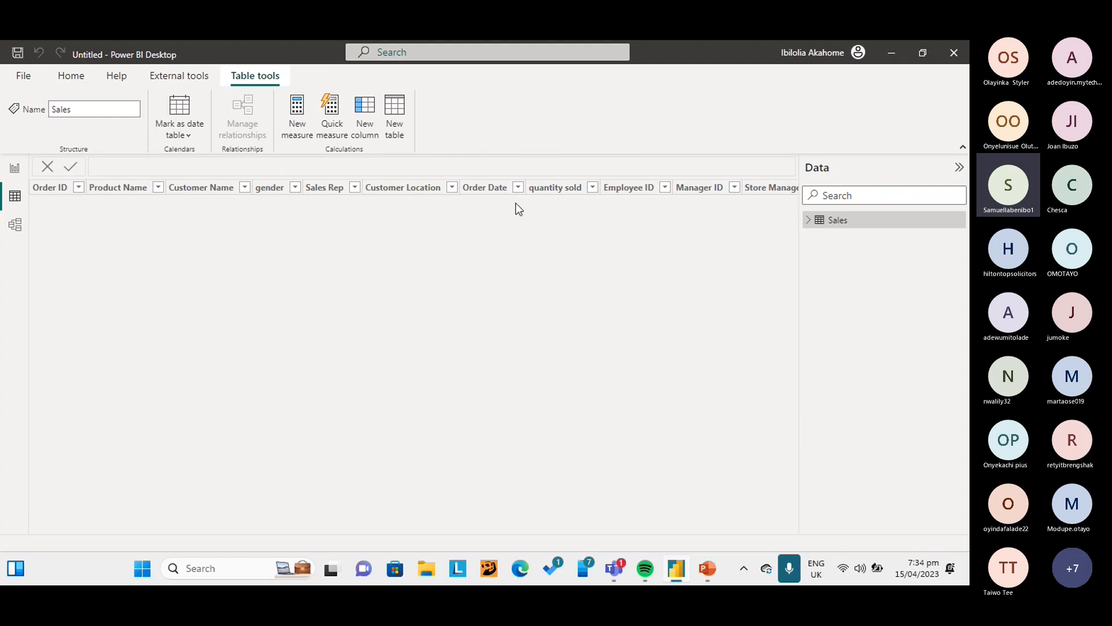
pyautogui.click(950, 225)
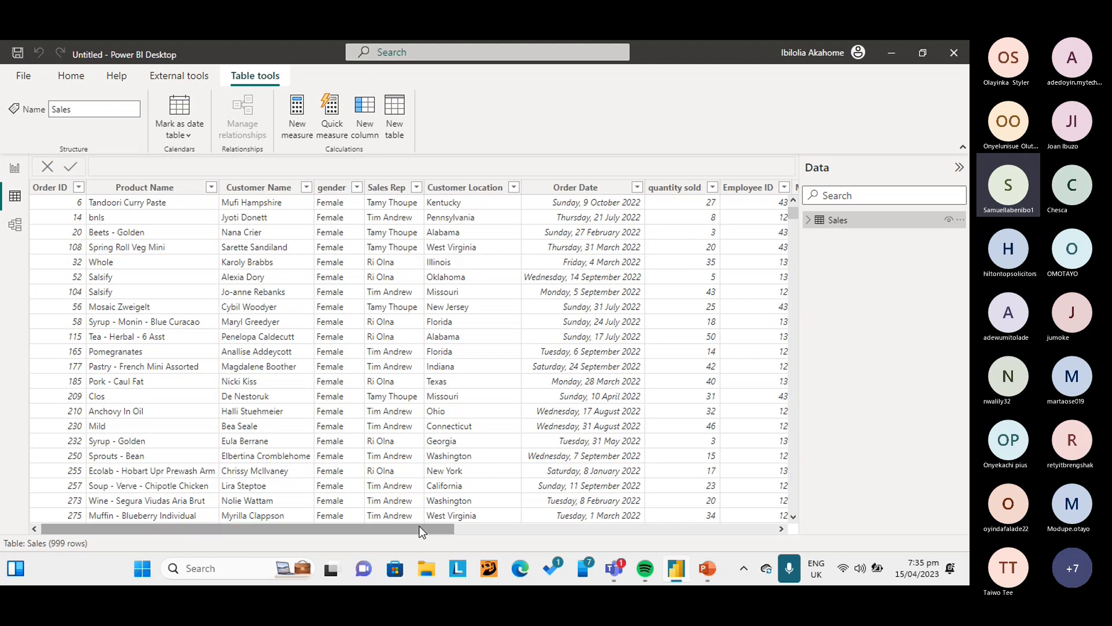
pyautogui.moveTo(420, 529); pyautogui.dragTo(752, 517)
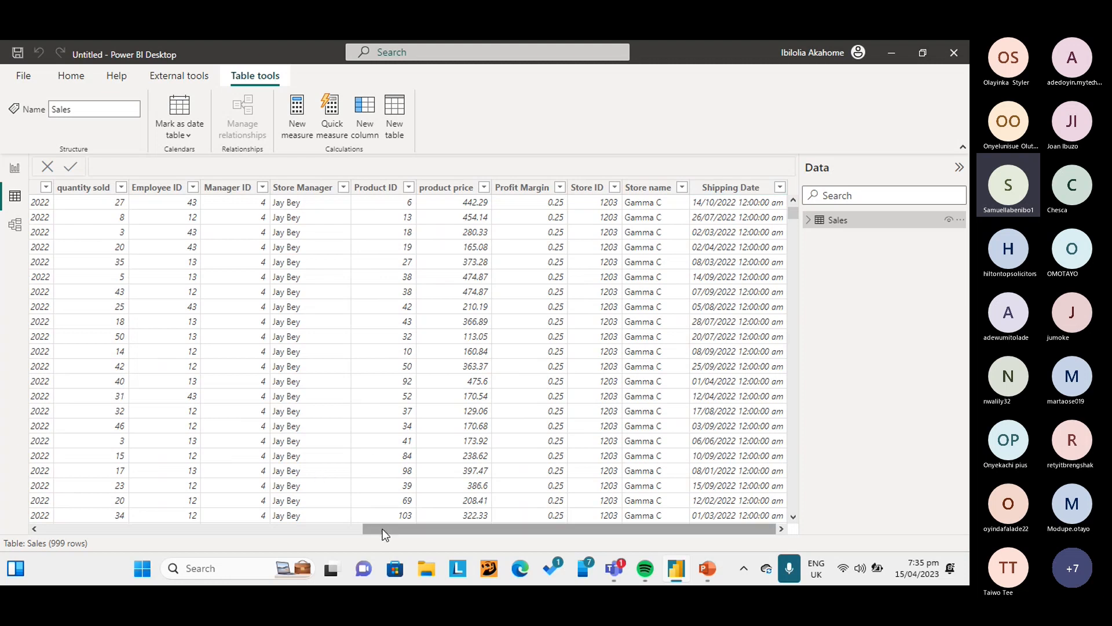
pyautogui.hscroll(-5, 355, 530)
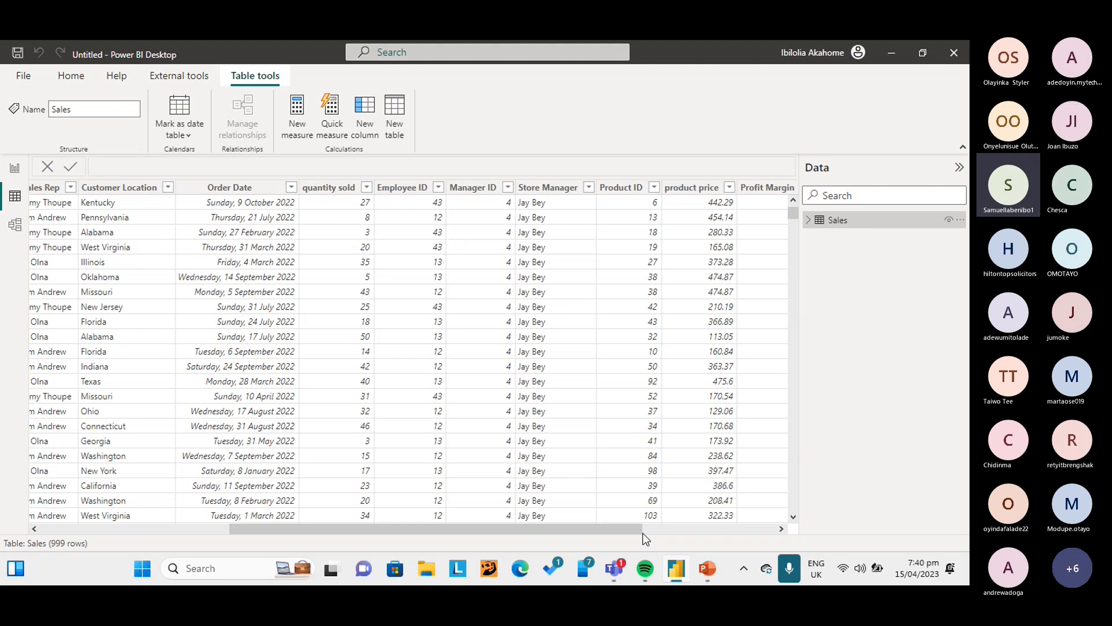
pyautogui.moveTo(628, 528); pyautogui.dragTo(656, 527)
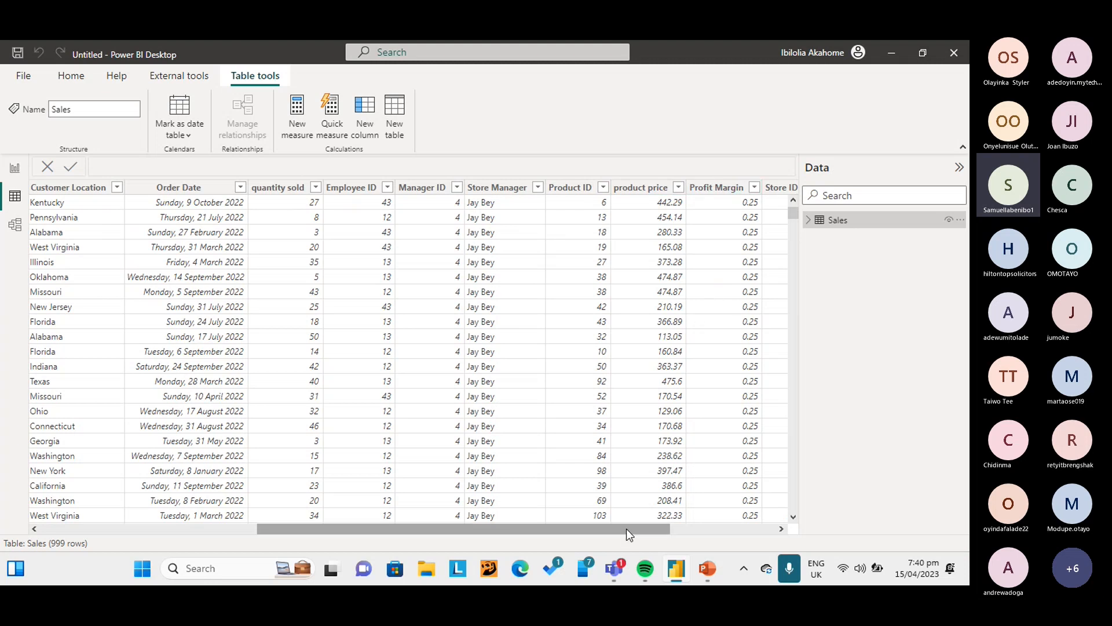
pyautogui.moveTo(626, 529); pyautogui.dragTo(676, 527)
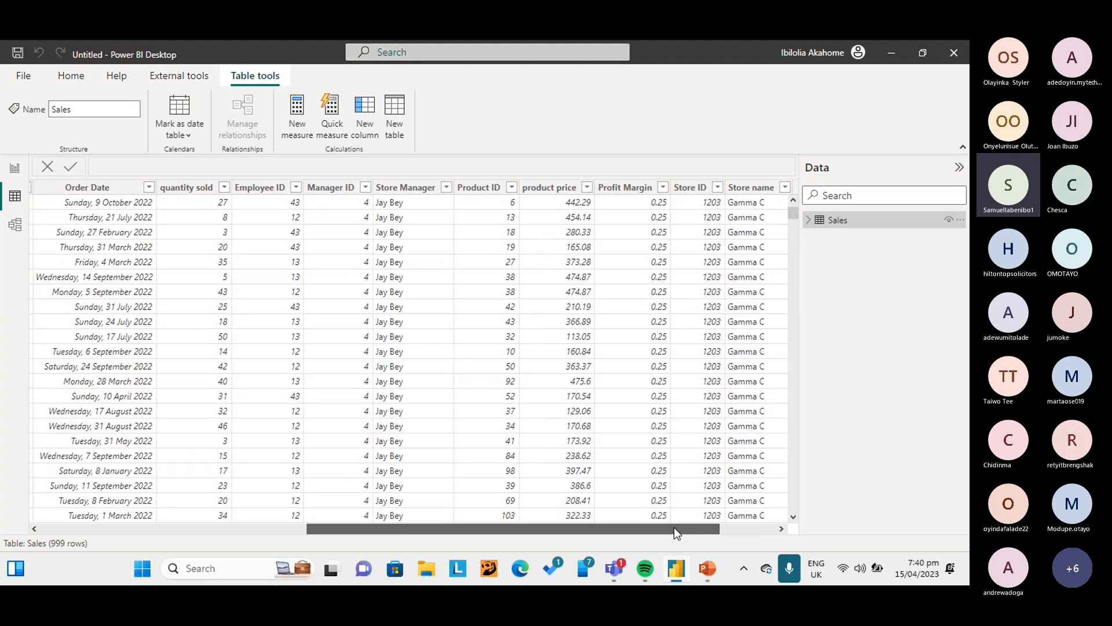
pyautogui.hscroll(-3, 679, 517)
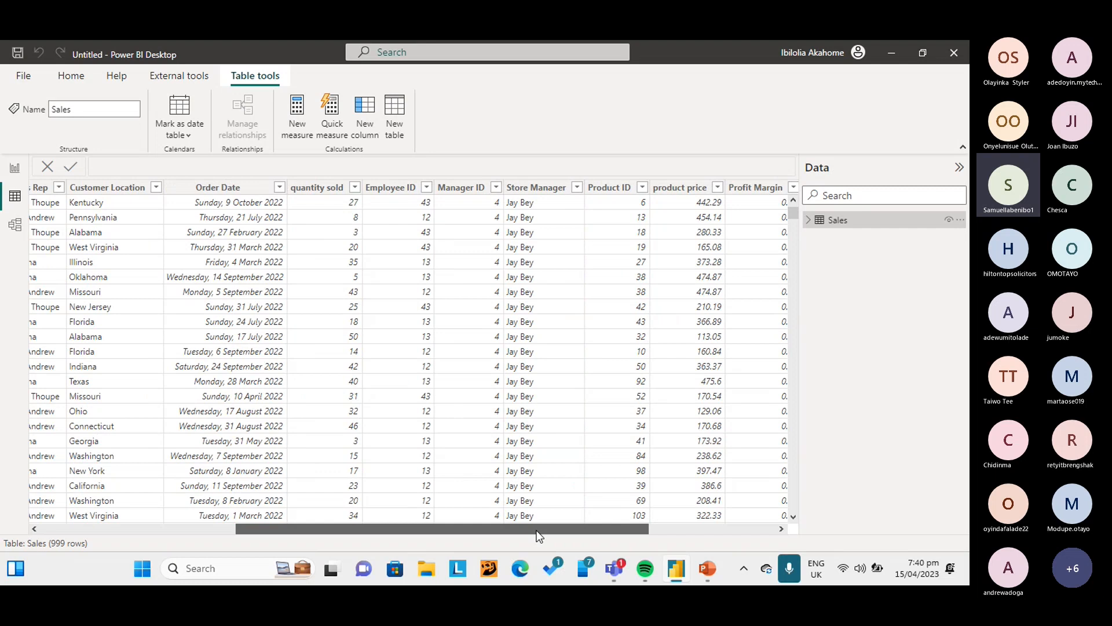
pyautogui.moveTo(538, 535); pyautogui.dragTo(581, 527)
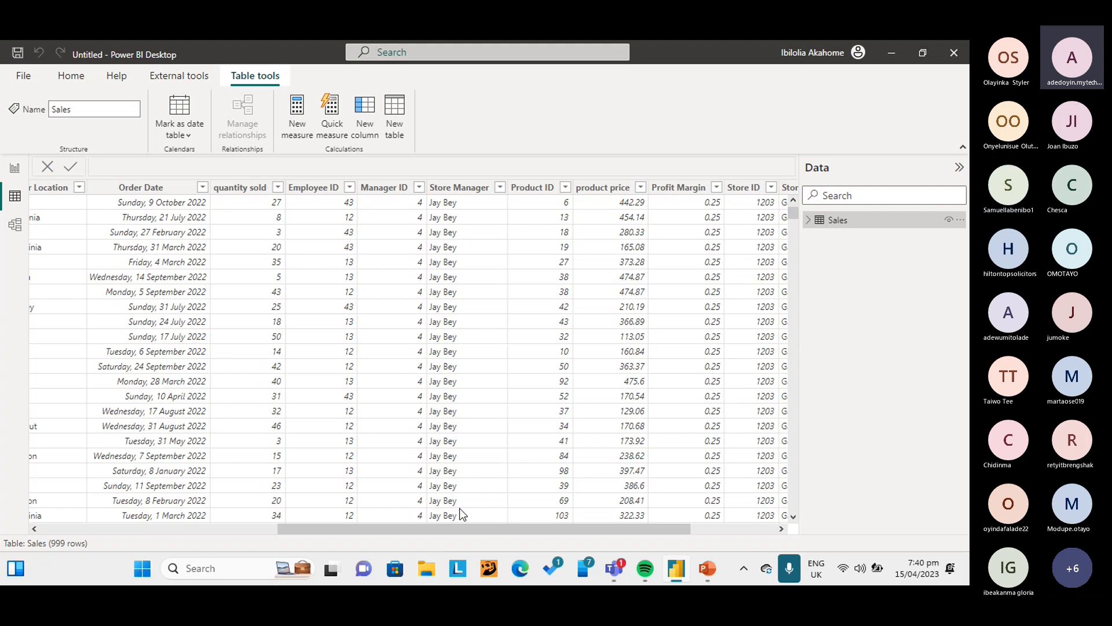
# Add a new calculated column to the Sales table and open its formula for editing
pyautogui.moveTo(487, 527); pyautogui.dragTo(495, 532)
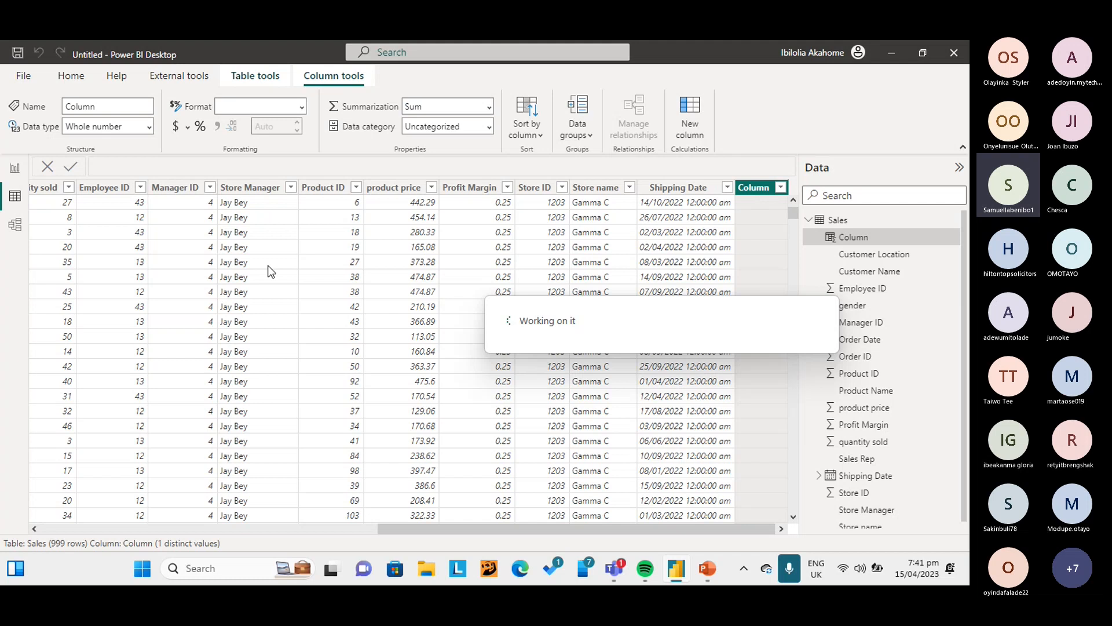
pyautogui.click(134, 162)
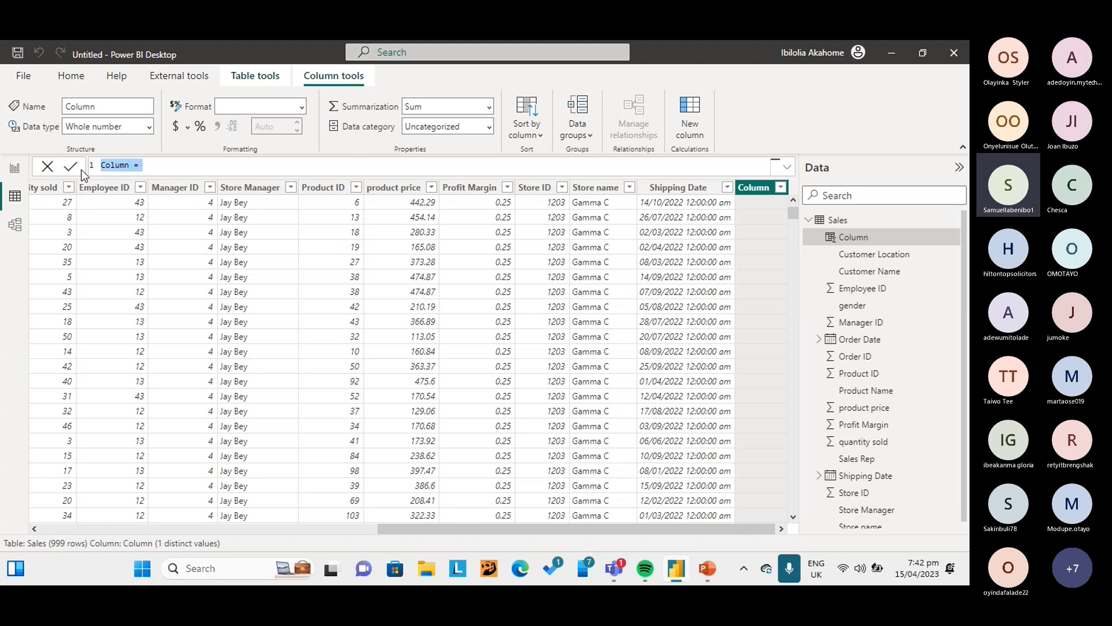
pyautogui.write('A')
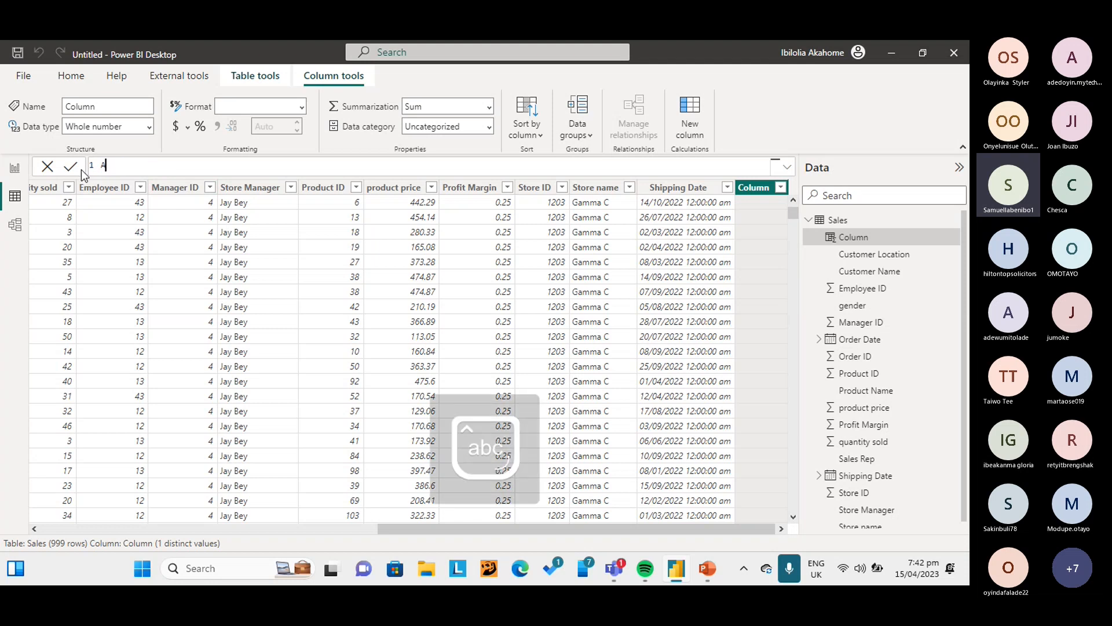
pyautogui.write('mount')
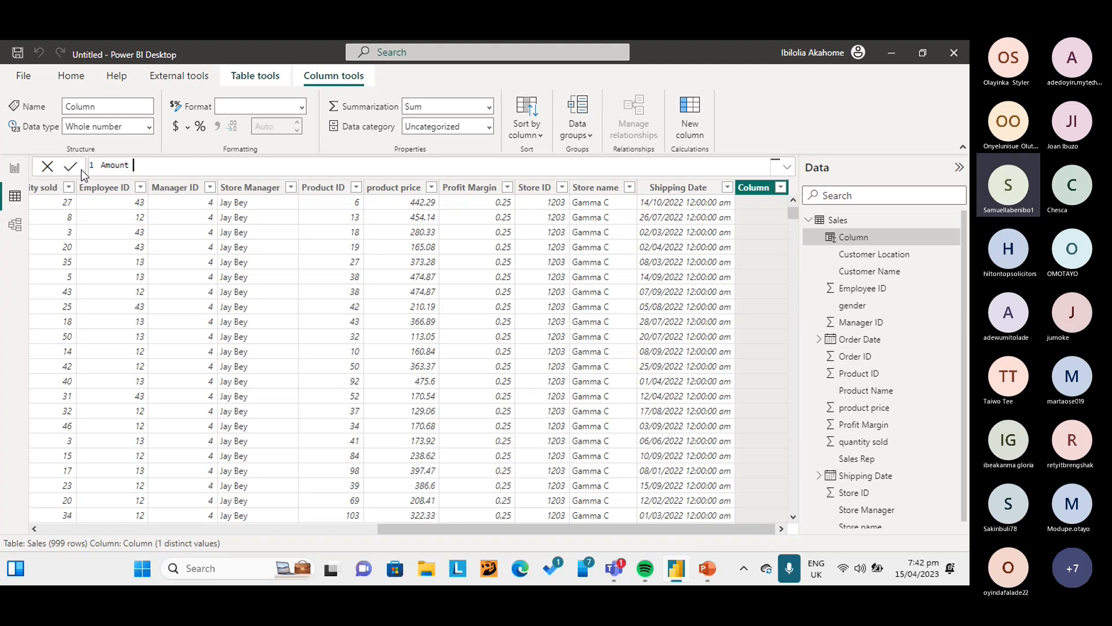
pyautogui.press('BackSpace')
pyautogui.press('BackSpace')
pyautogui.press('BackSpace')
pyautogui.press('BackSpace')
pyautogui.press('BackSpace')
pyautogui.press('BackSpace')
pyautogui.press('BackSpace')
# Try to define the new column with the formula SalesValue = quantity sold * product price
pyautogui.press('capslock')
pyautogui.write('Sales')
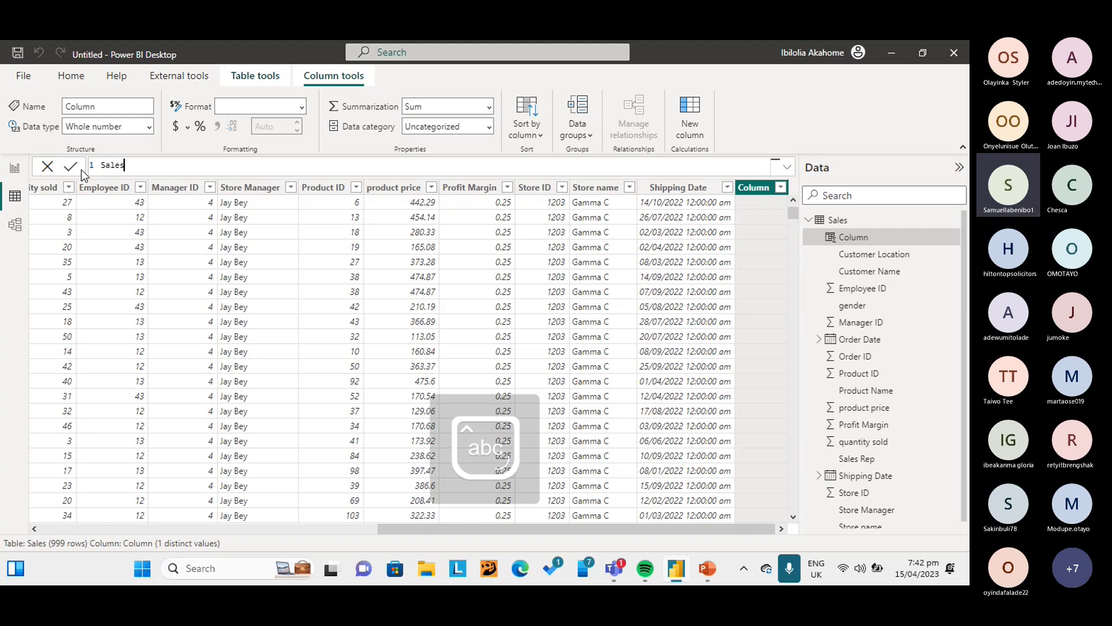
pyautogui.write('Value')
pyautogui.press('capslock')
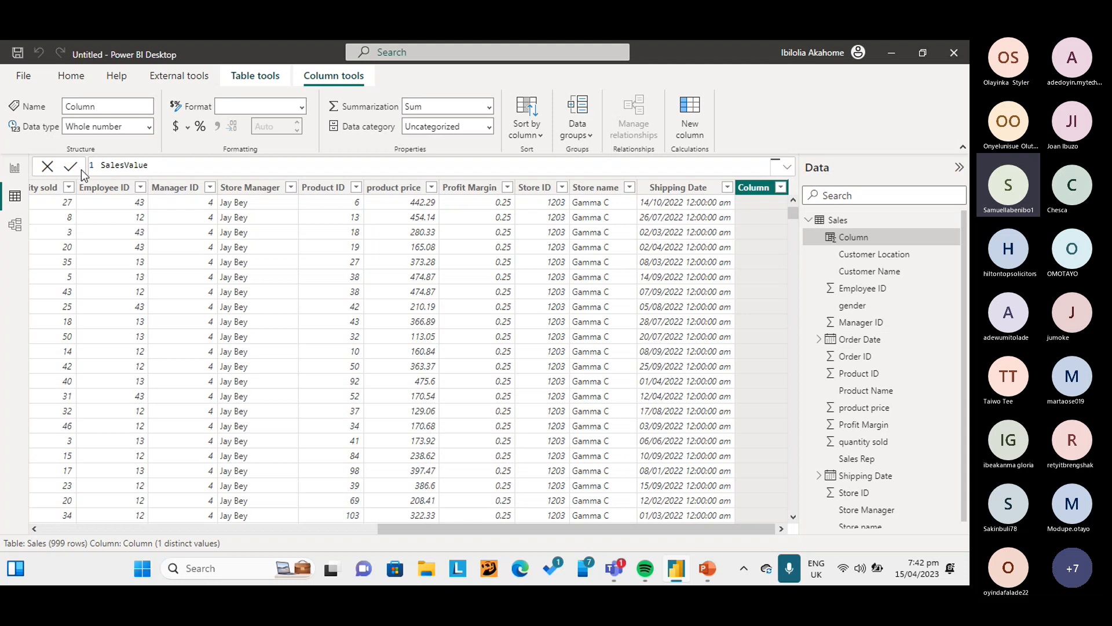
pyautogui.write('=')
pyautogui.write('cua')
pyautogui.write('ntity')
pyautogui.write(' sold *')
pyautogui.write('produc')
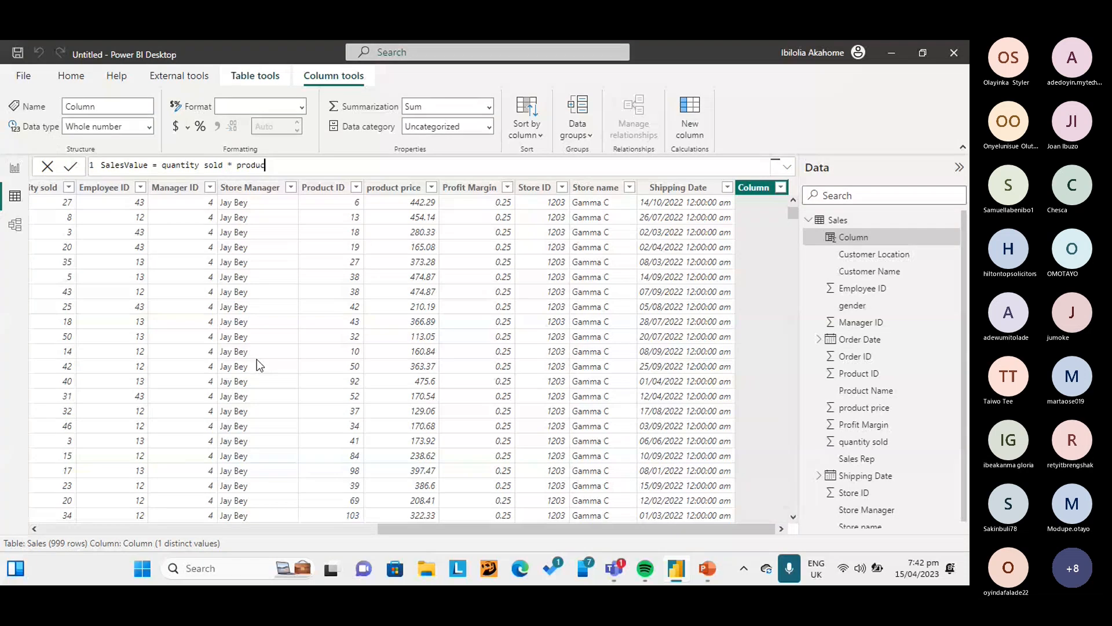
pyautogui.write('t price')
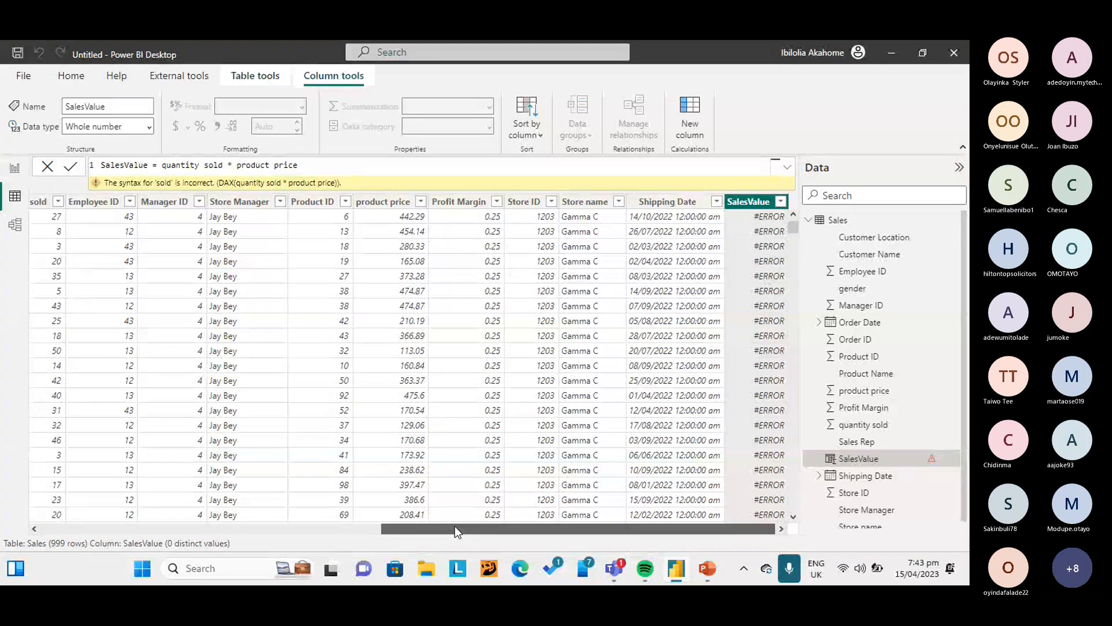
# Replace the plain quantity sold text in the SalesValue formula with the column reference Sales[quantity sold]
pyautogui.moveTo(456, 528); pyautogui.dragTo(405, 534)
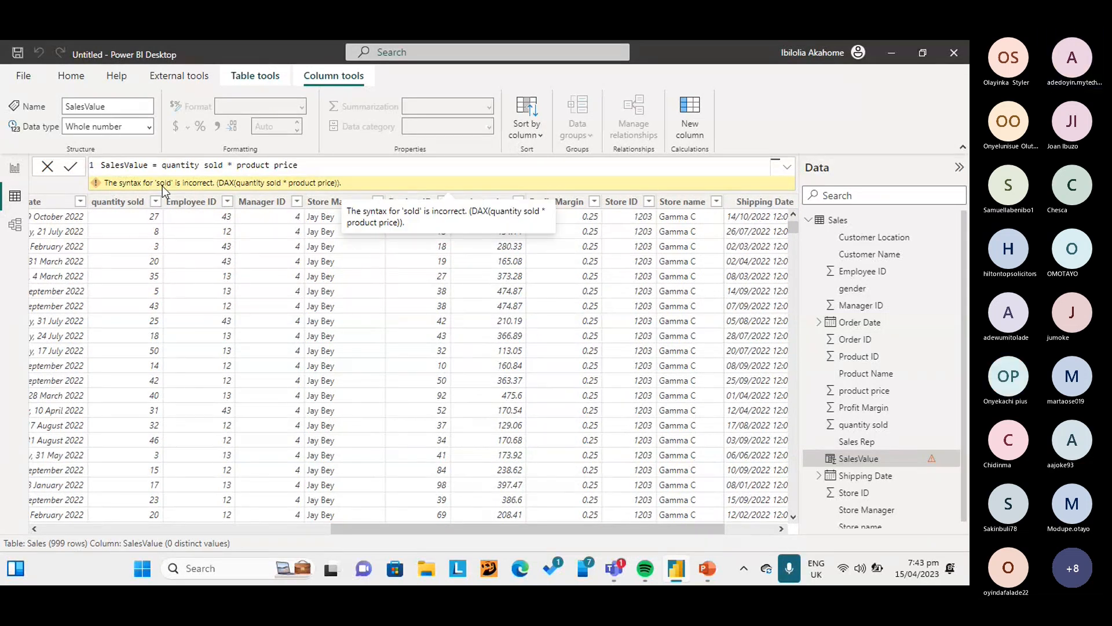
pyautogui.doubleClick(207, 165)
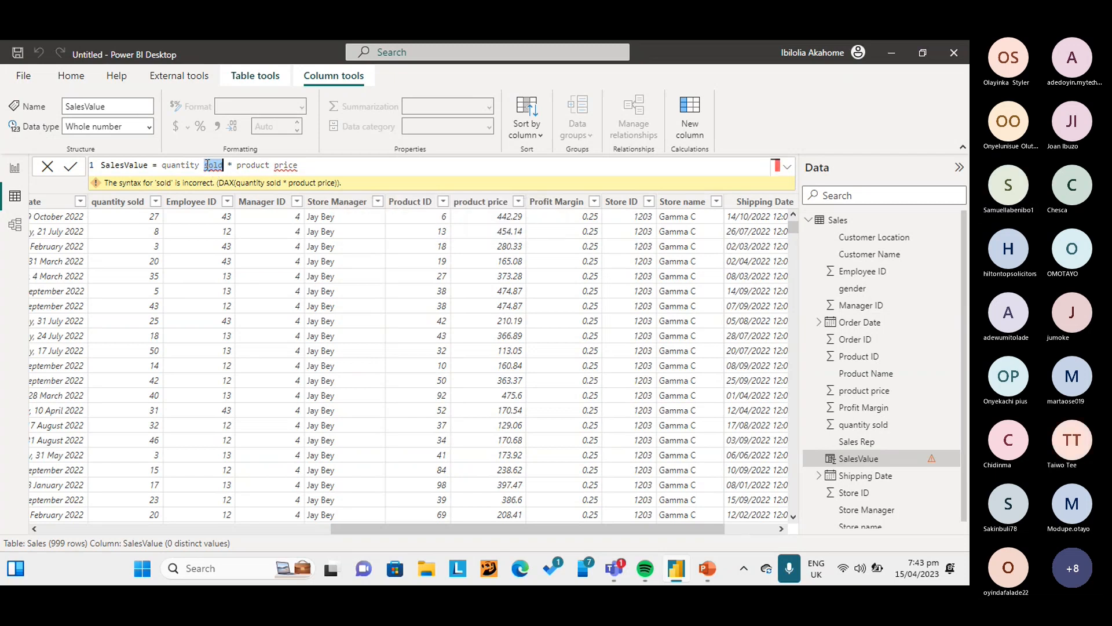
pyautogui.click(207, 165)
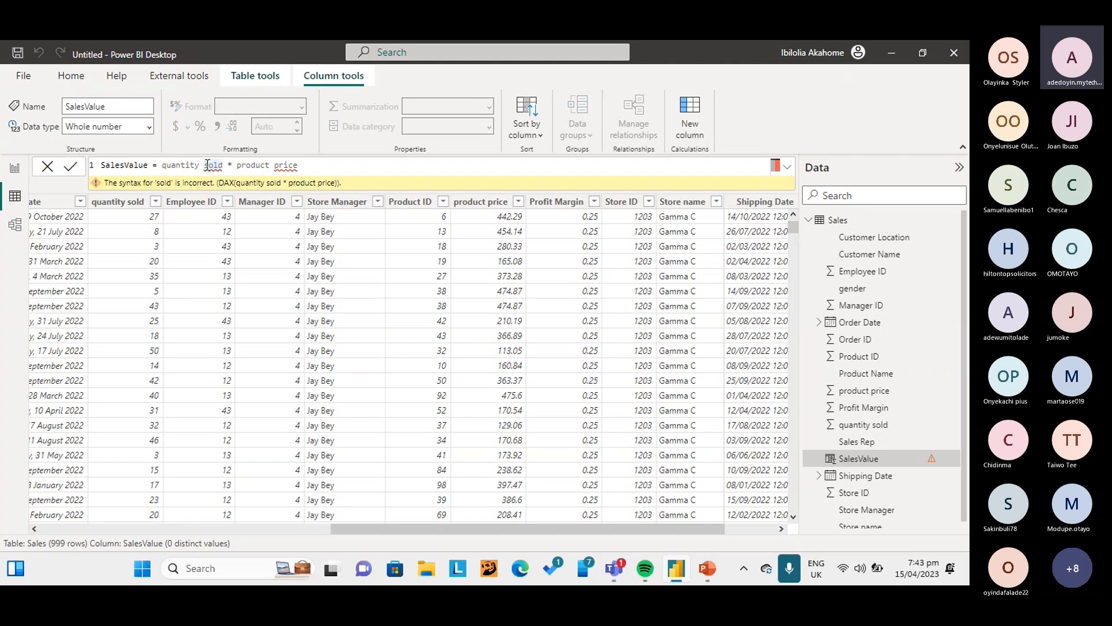
pyautogui.press('BackSpace')
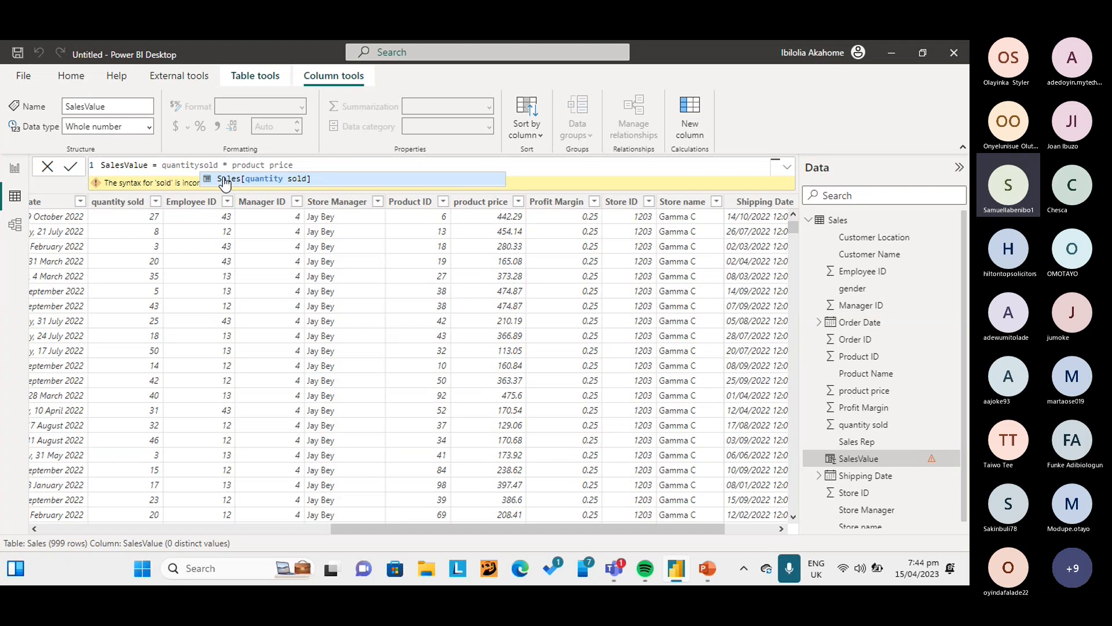
pyautogui.click(289, 180)
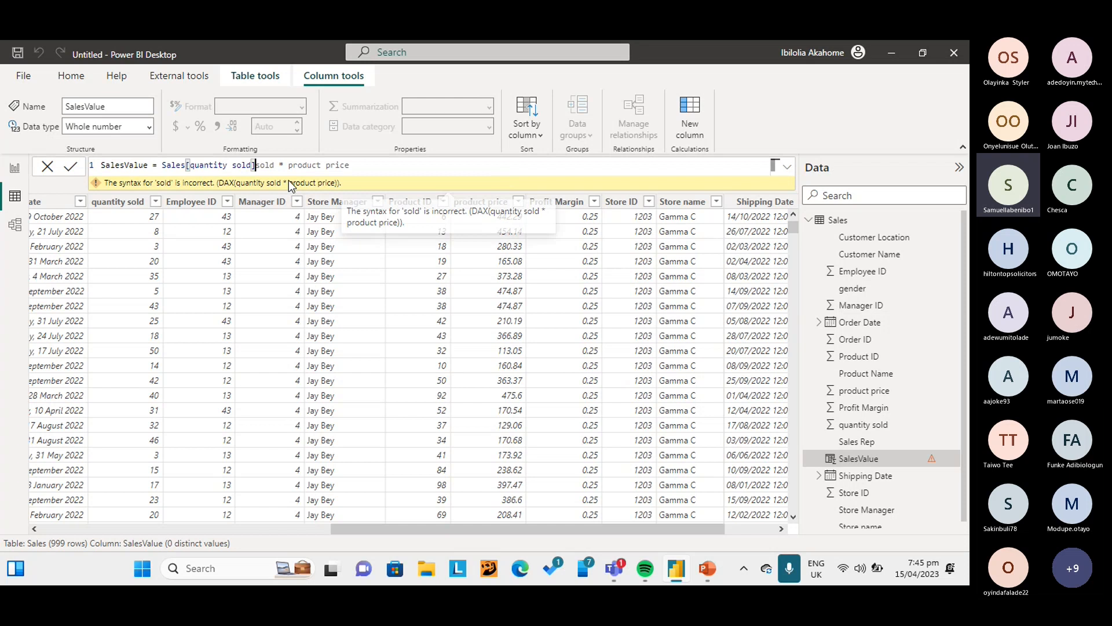
pyautogui.click(274, 166)
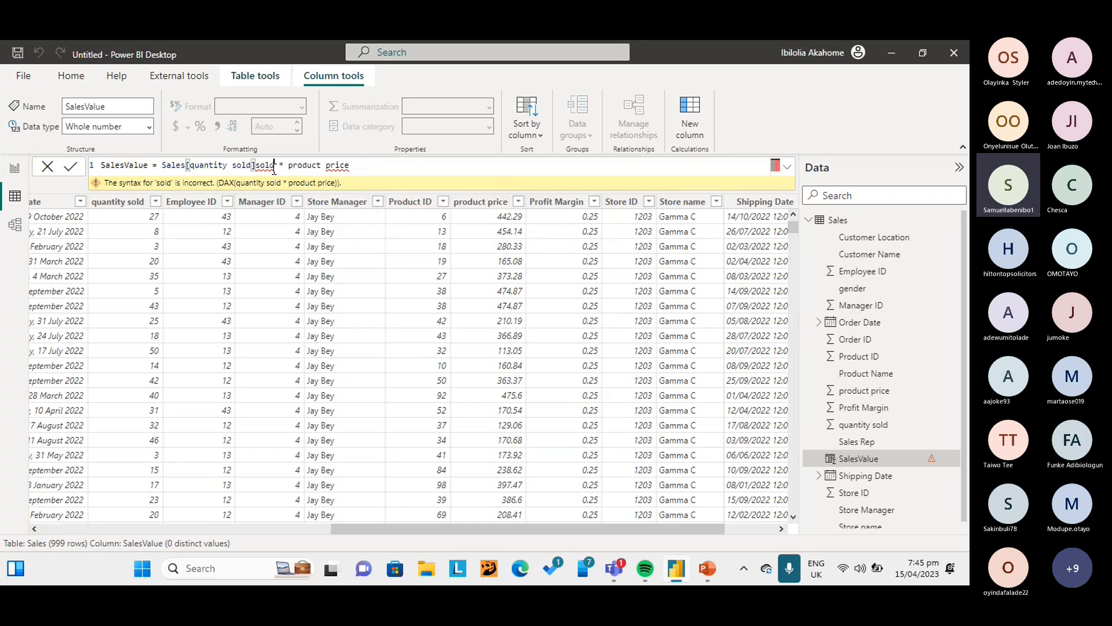
pyautogui.press('BackSpace')
pyautogui.press('BackSpace')
pyautogui.press('BackSpace')
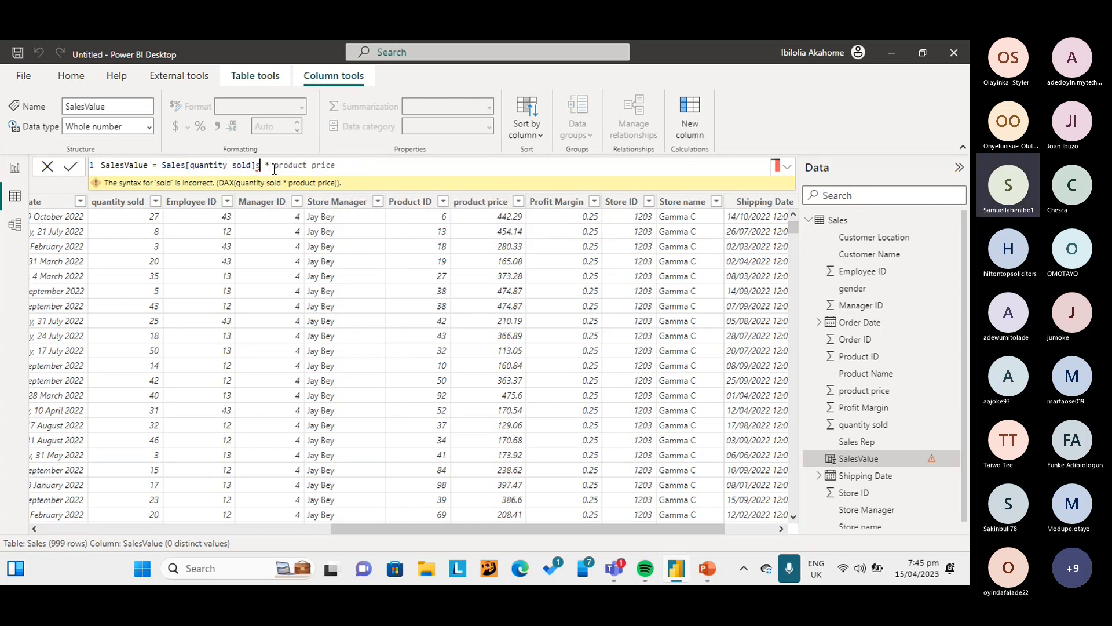
pyautogui.press('Delete')
# Replace product price in the SalesValue formula with Sales[product price] and apply the formula
pyautogui.click(341, 165)
pyautogui.press('BackSpace')
pyautogui.press('BackSpace')
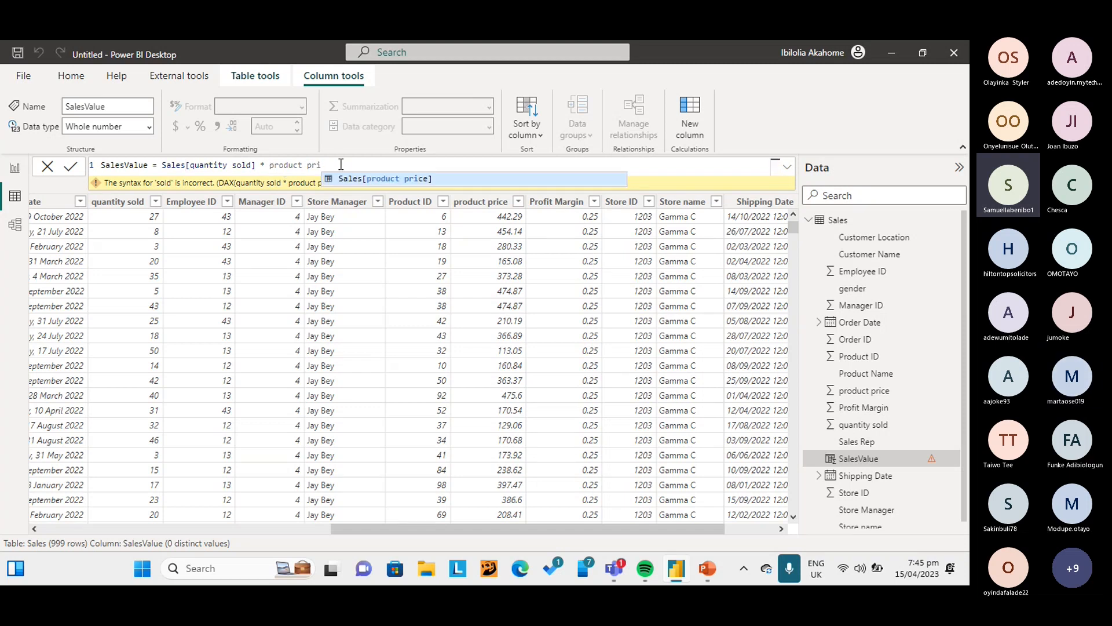
pyautogui.click(378, 180)
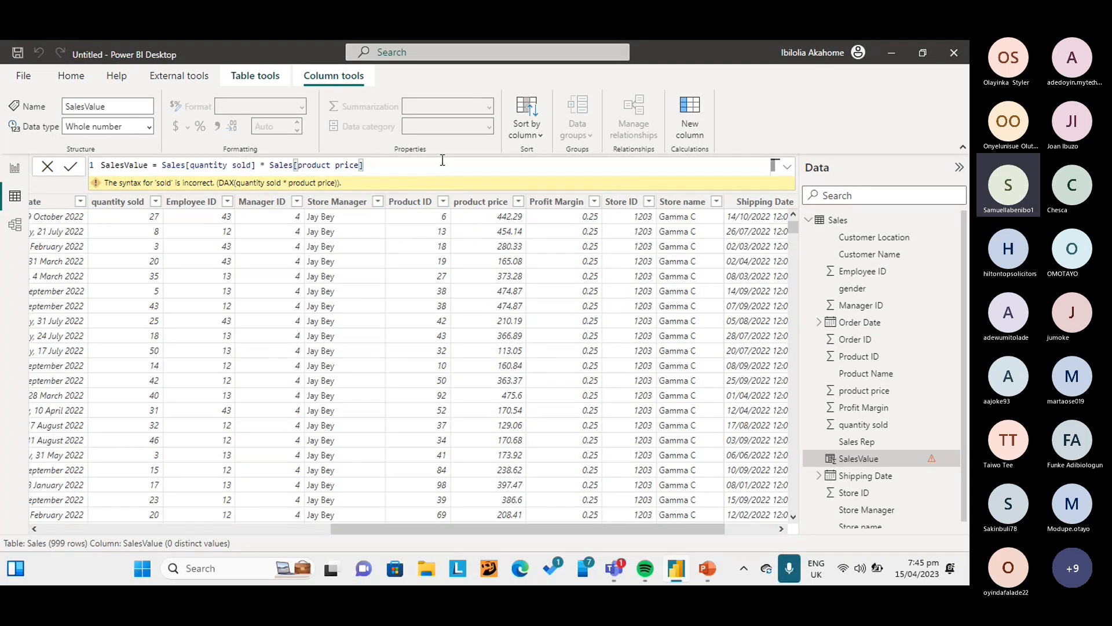
pyautogui.press('Return')
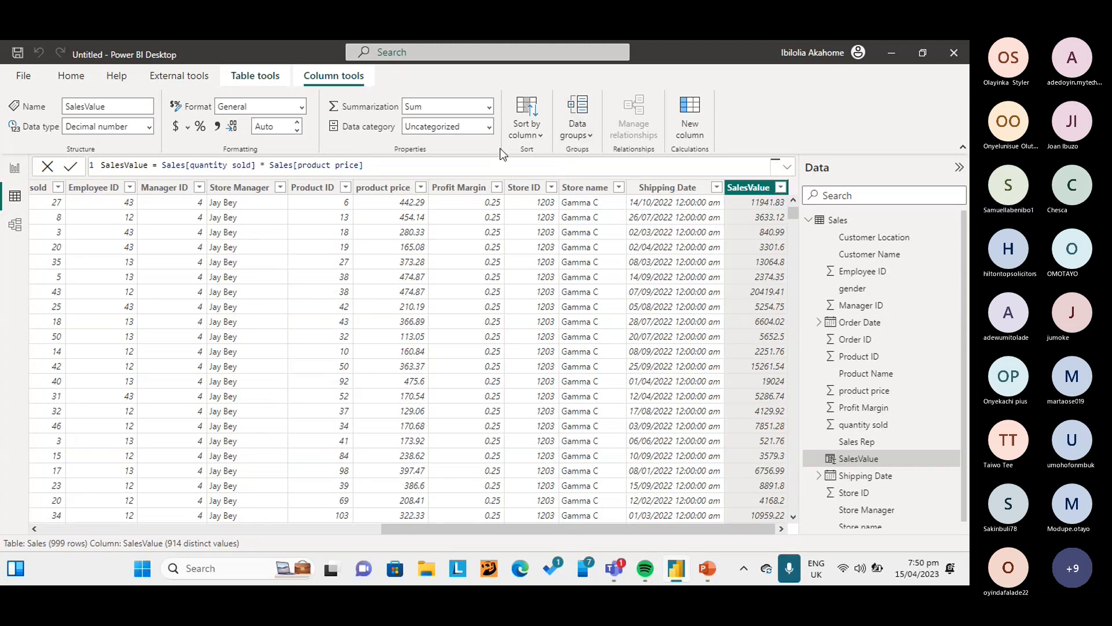
# Add another calculated column to the Sales table
pyautogui.click(692, 116)
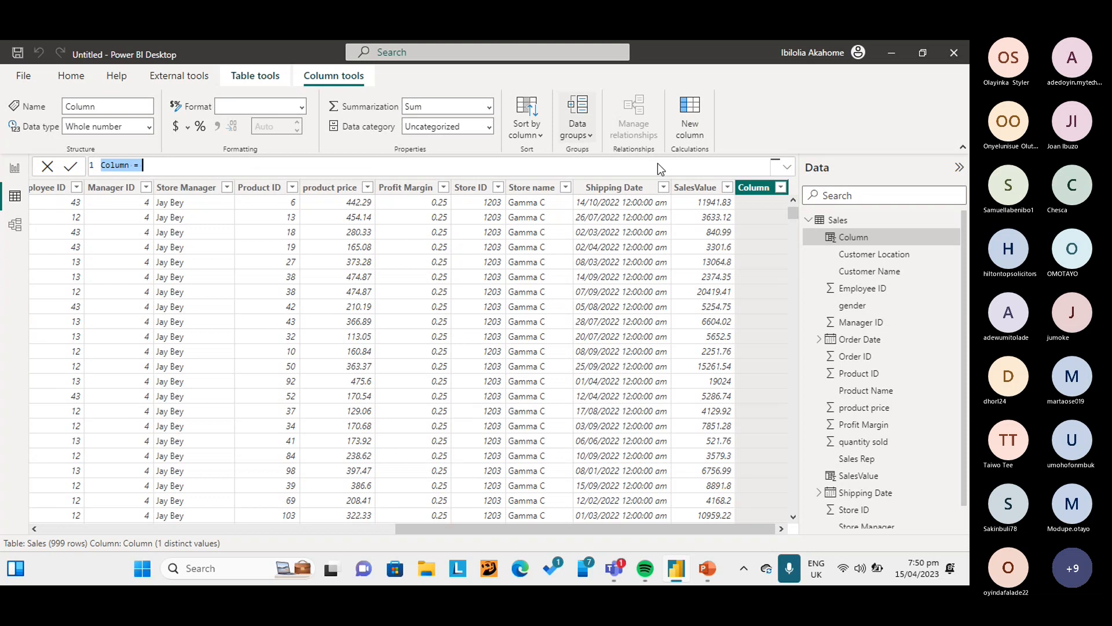
pyautogui.press('capslock')
pyautogui.press('capslock')
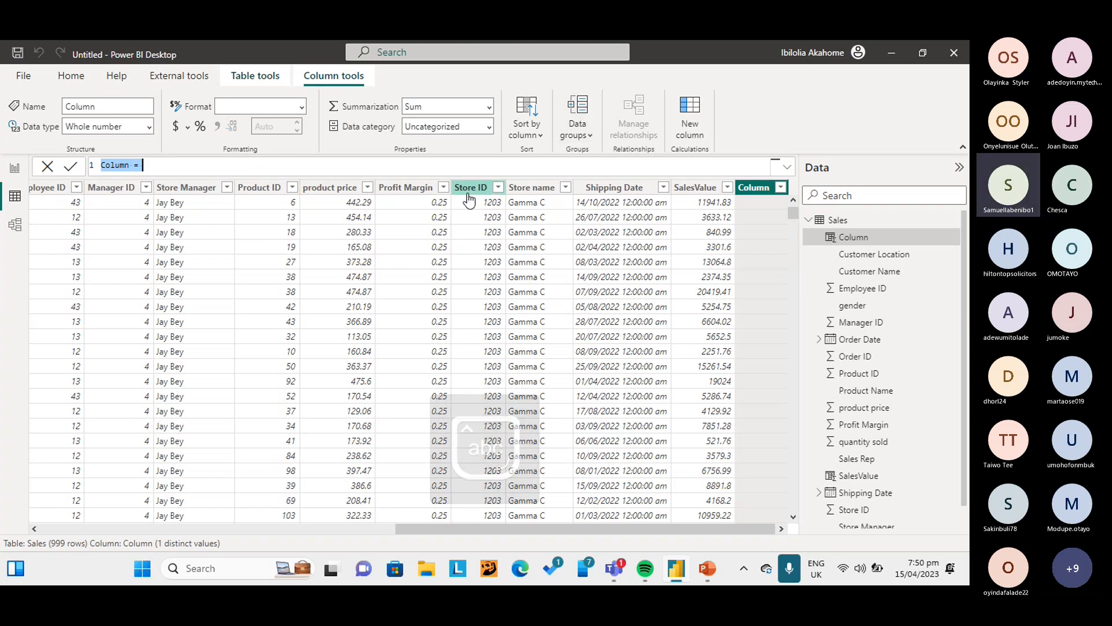
pyautogui.write('Total')
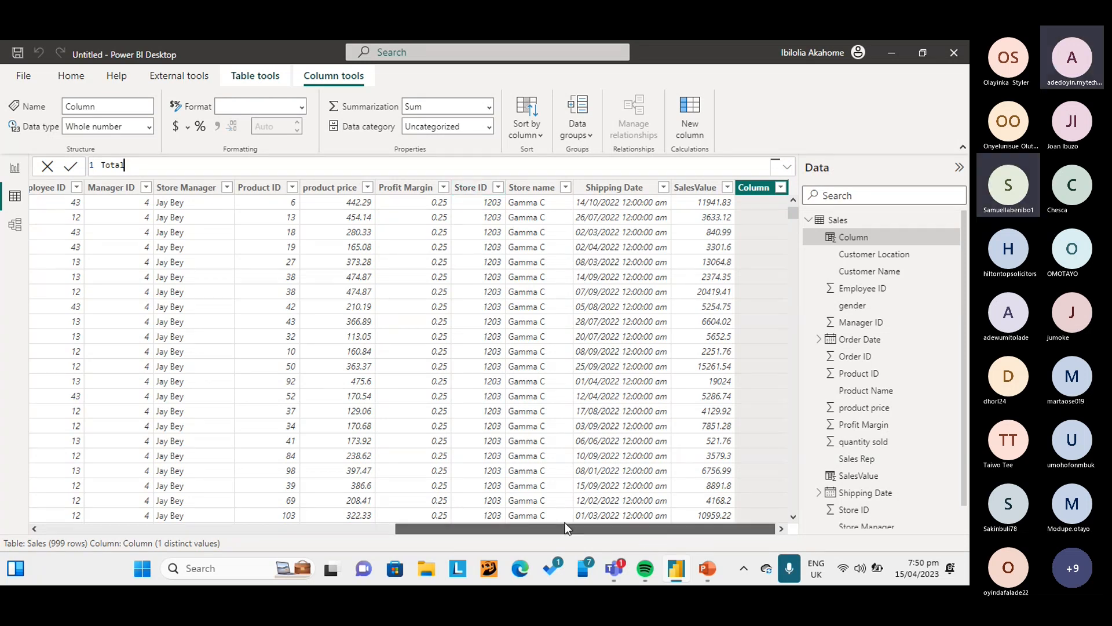
pyautogui.moveTo(641, 529); pyautogui.dragTo(448, 509)
pyautogui.hscroll(-5, 448, 509)
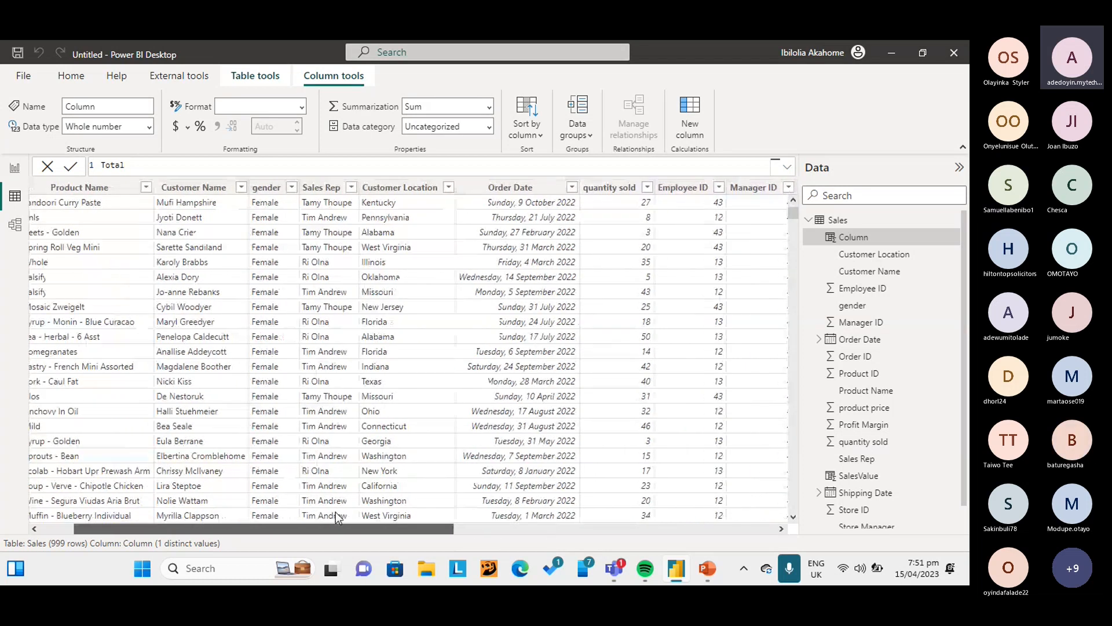
pyautogui.click(485, 526)
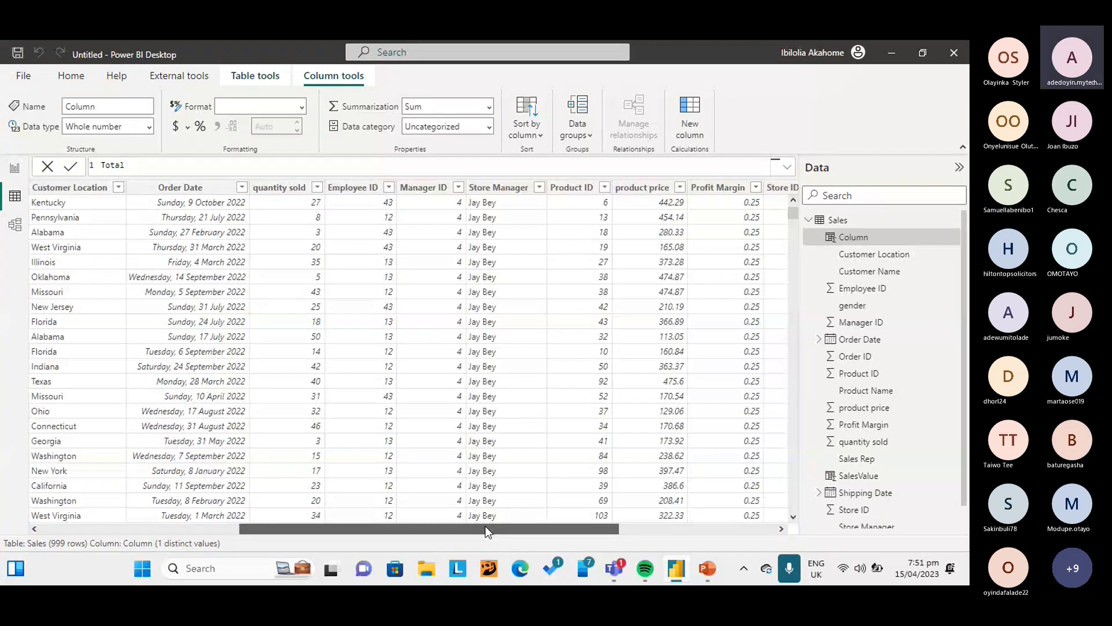
pyautogui.moveTo(485, 526); pyautogui.dragTo(585, 517)
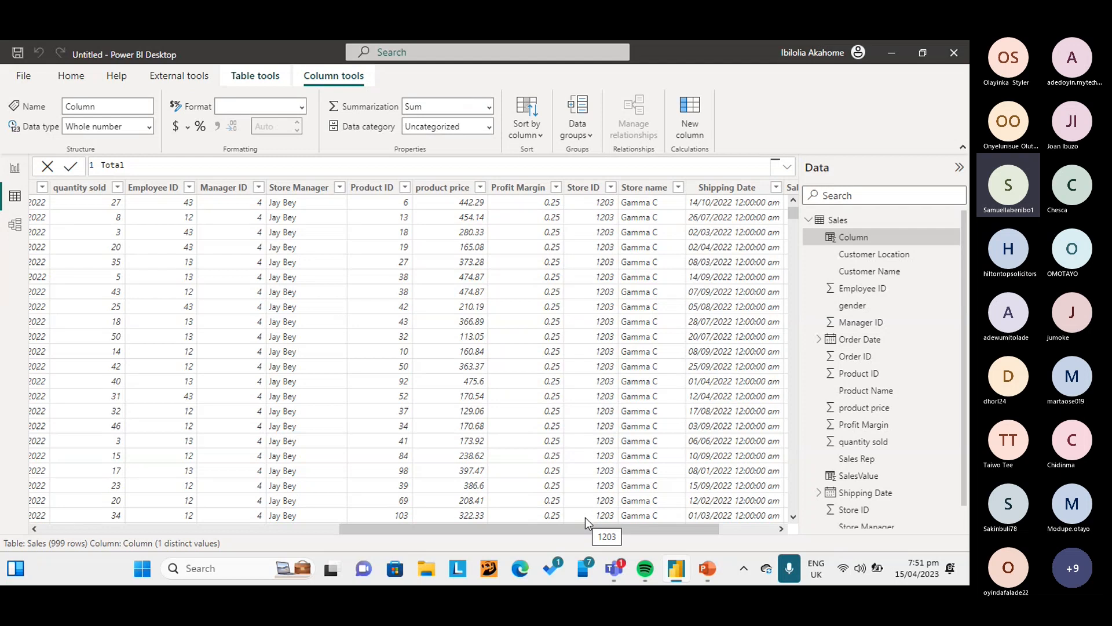
pyautogui.press('BackSpace')
pyautogui.press('BackSpace')
pyautogui.press('BackSpace')
pyautogui.press('BackSpace')
pyautogui.press('BackSpace')
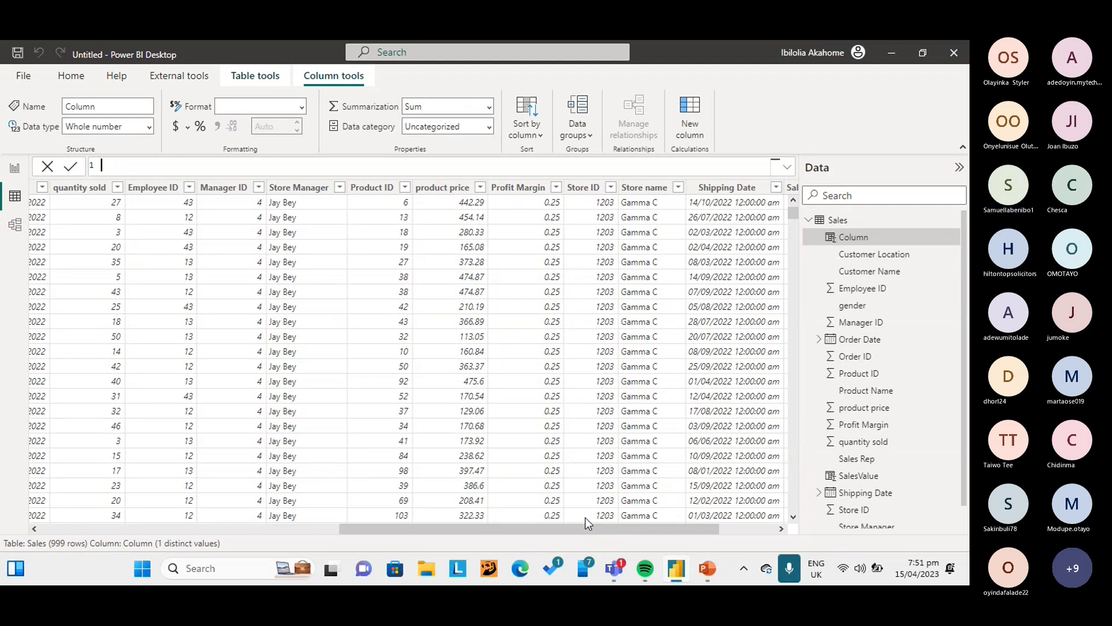
# Start the new column's formula with the name Product Price followed by an equals sign
pyautogui.press('capslock')
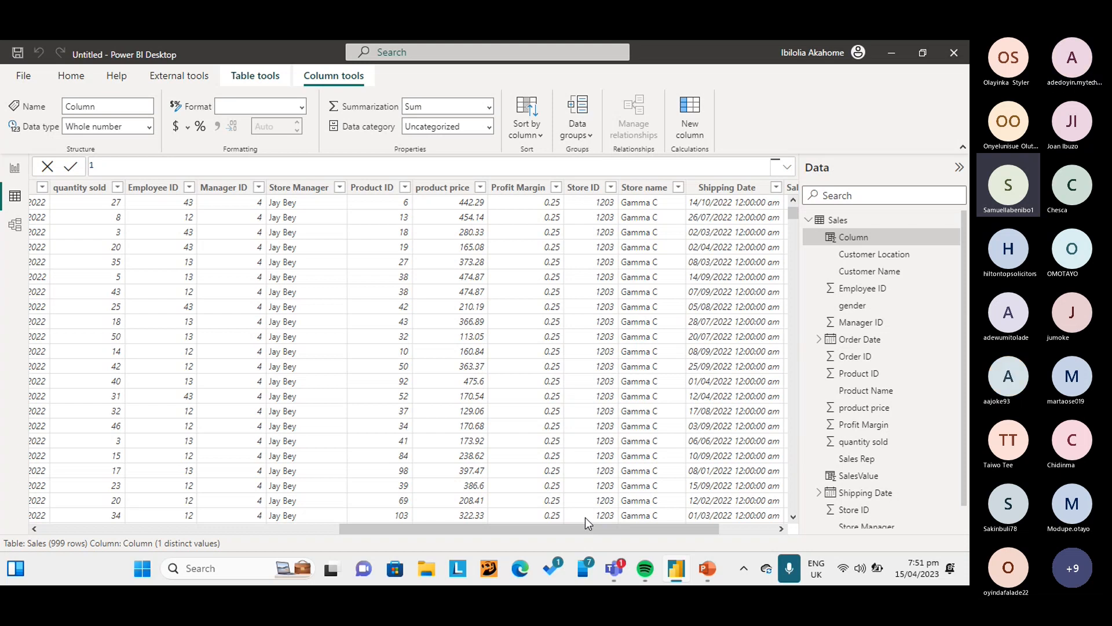
pyautogui.write('Product')
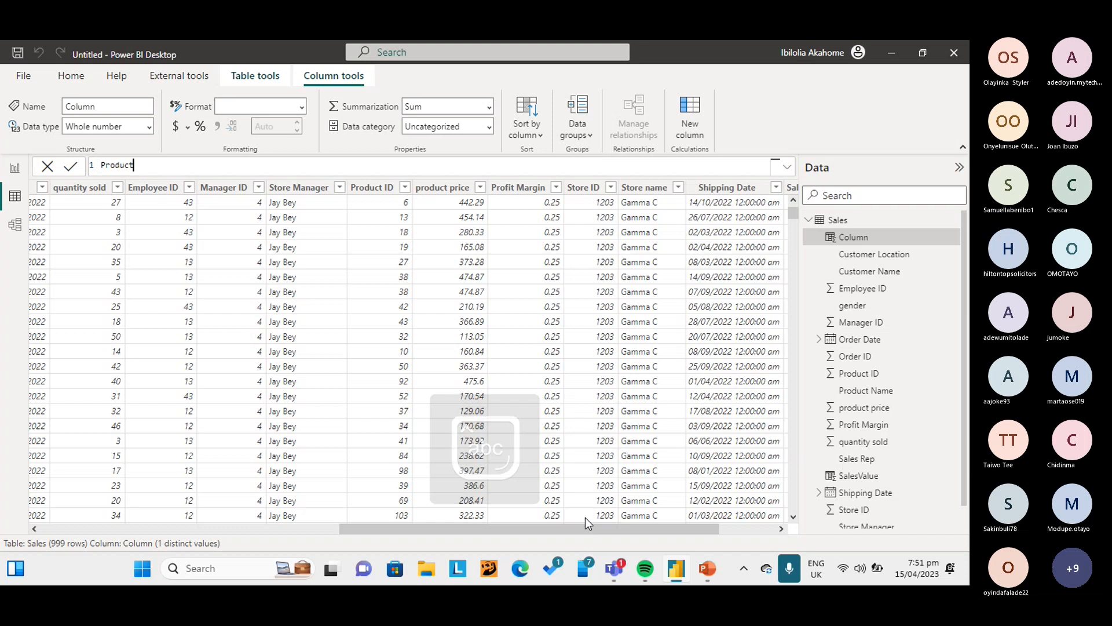
pyautogui.write(' Price')
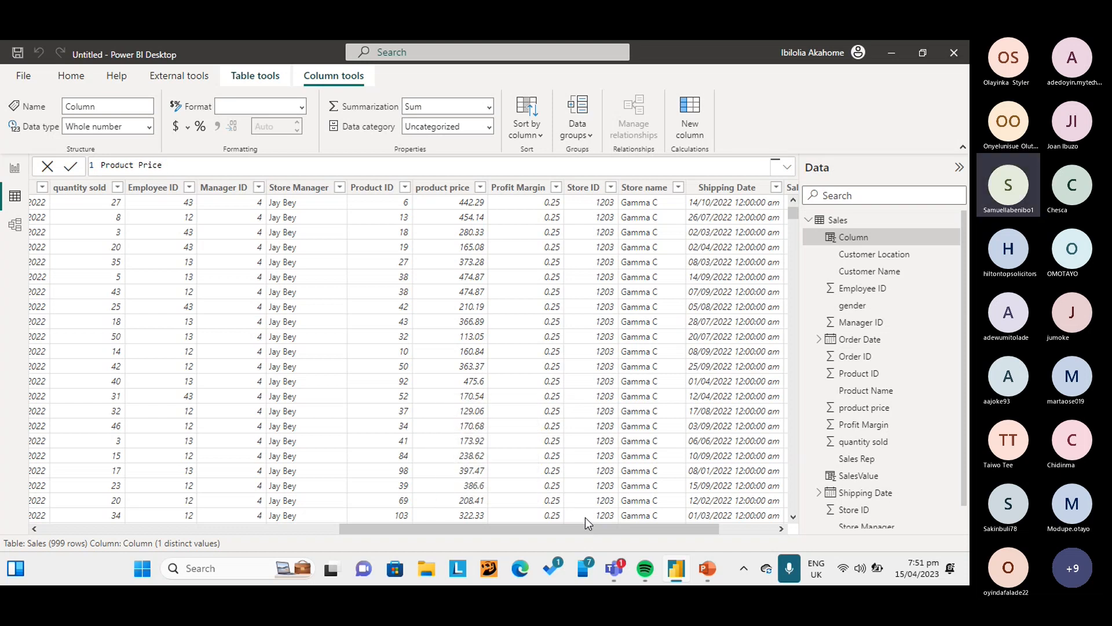
pyautogui.write(' =')
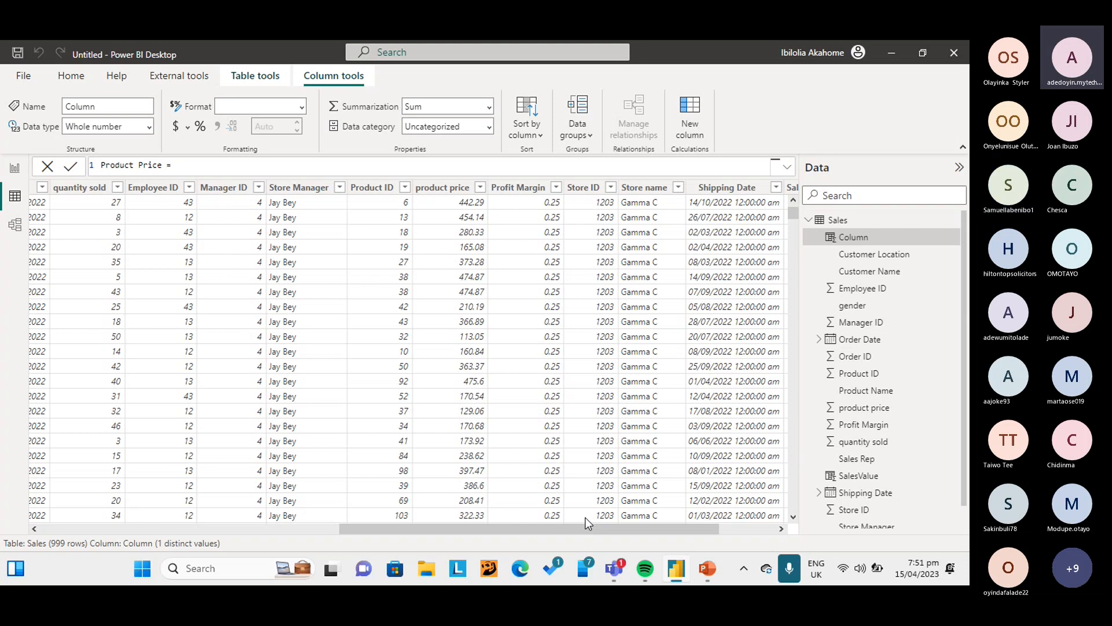
pyautogui.press('capslock')
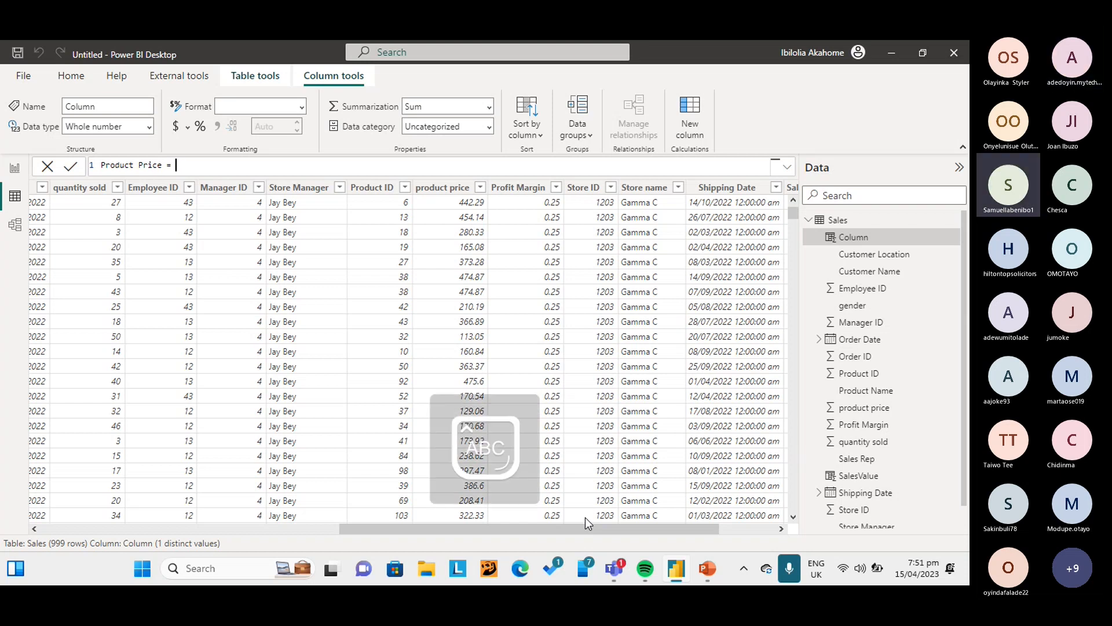
# Complete the new column's formula with SUM(Sales[product price]) and try to apply it
pyautogui.write('SUM')
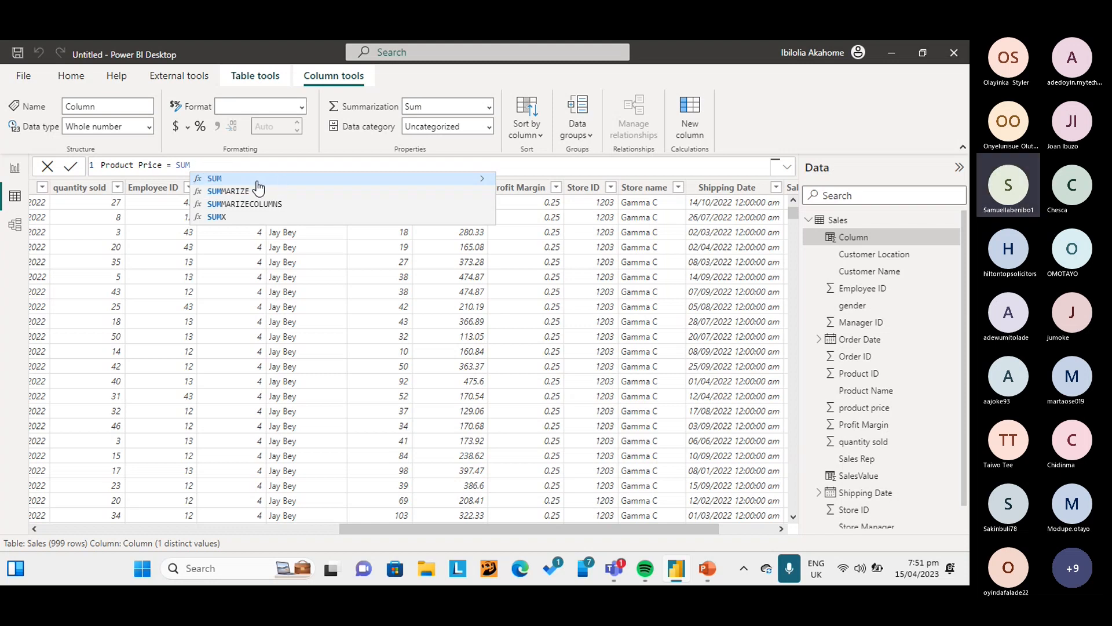
pyautogui.write('(')
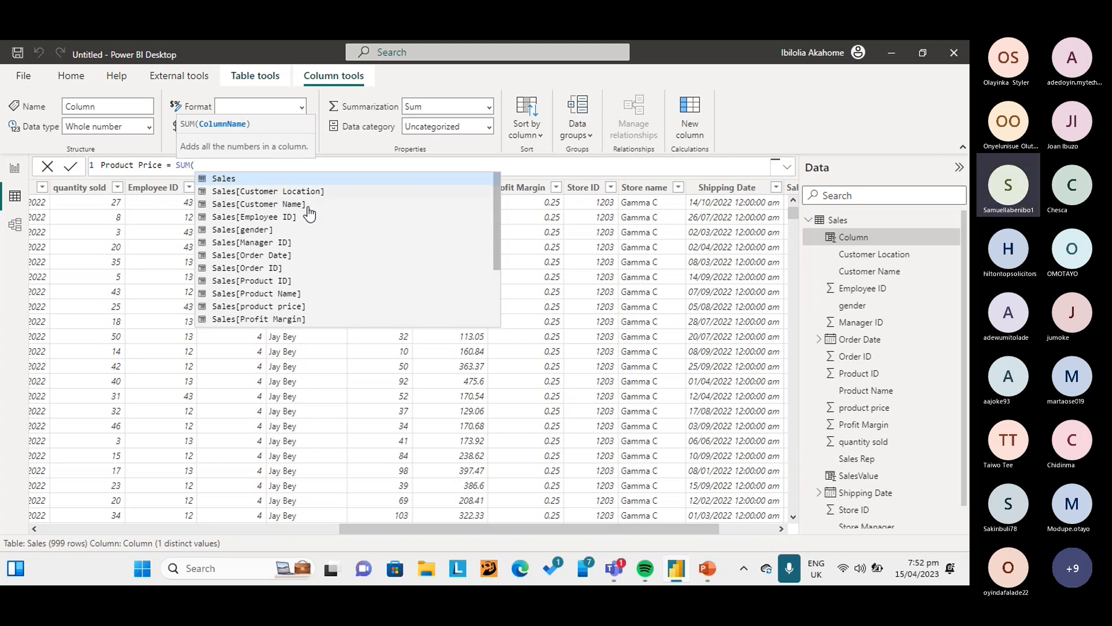
pyautogui.press('capslock')
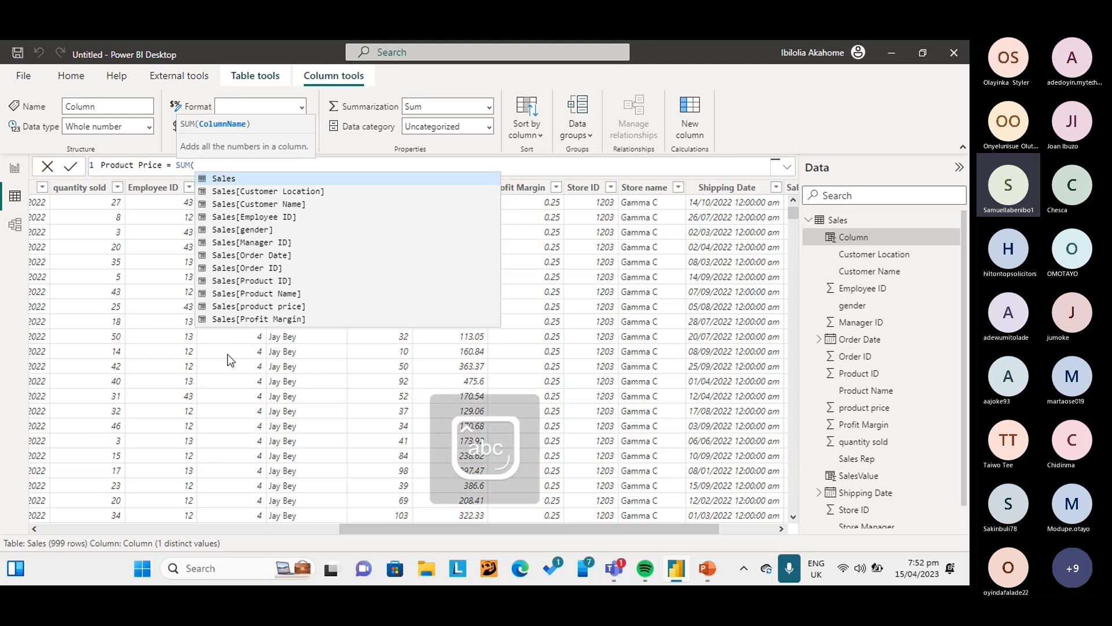
pyautogui.write('p')
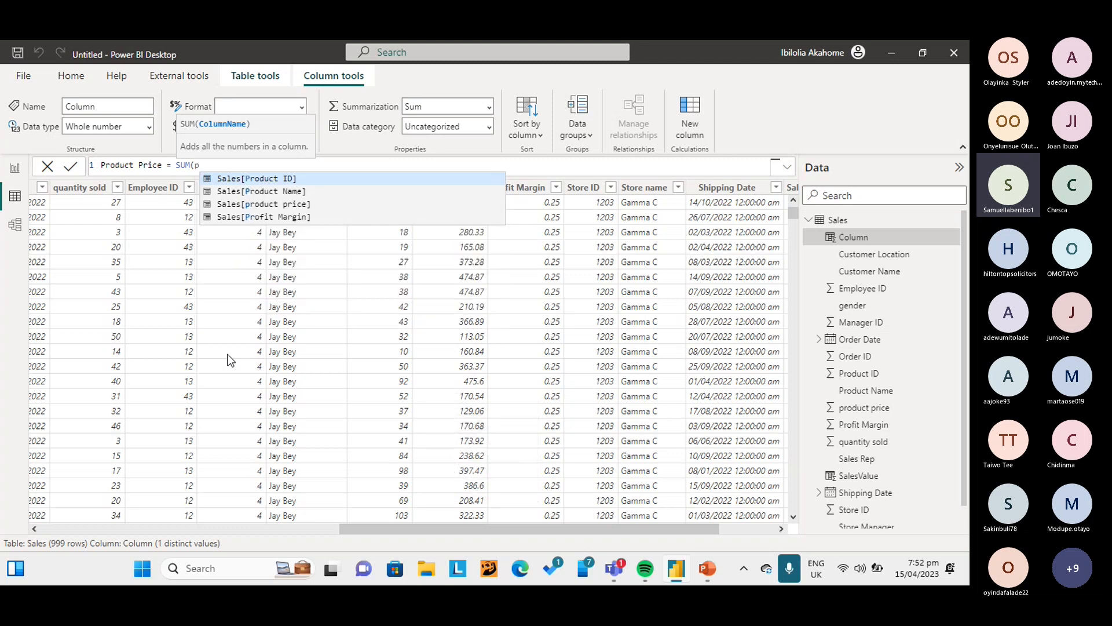
pyautogui.write('ro')
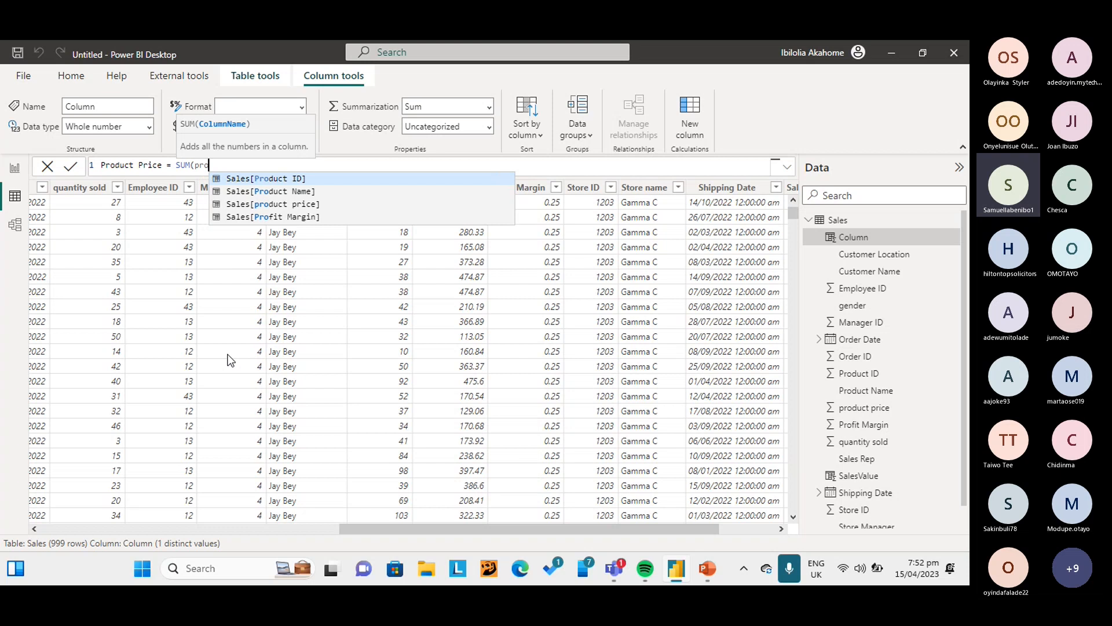
pyautogui.write('d')
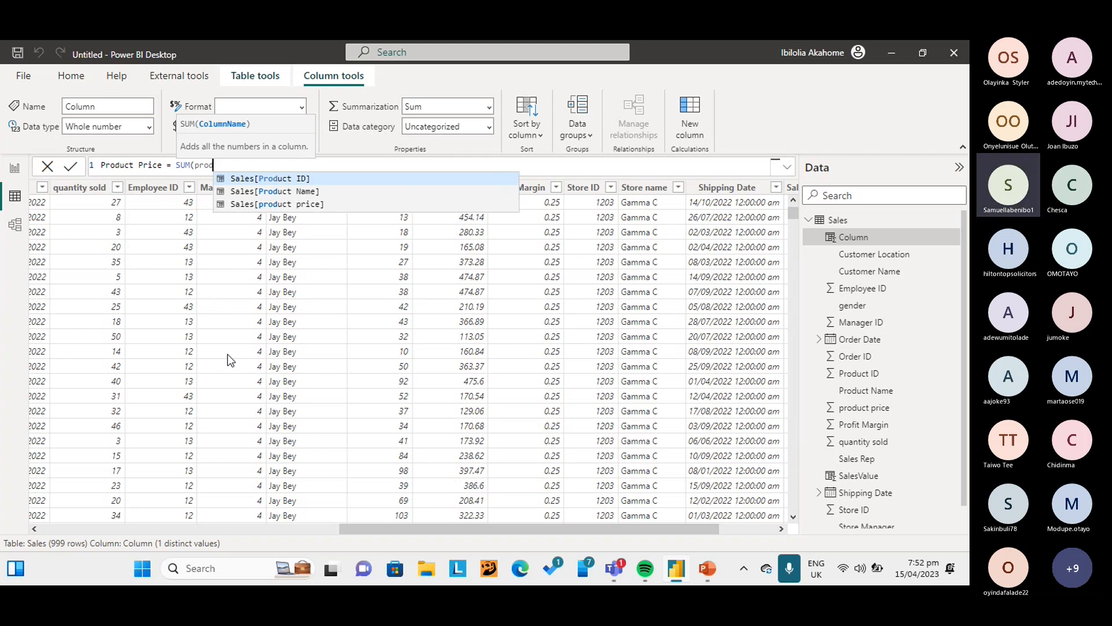
pyautogui.write('uct')
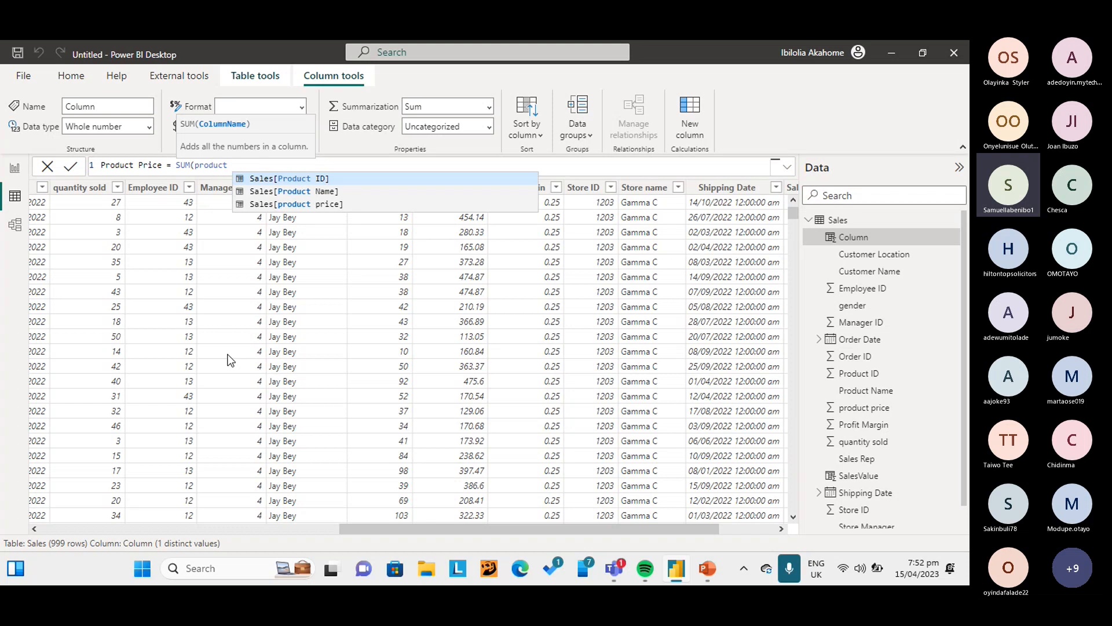
pyautogui.write(' pr')
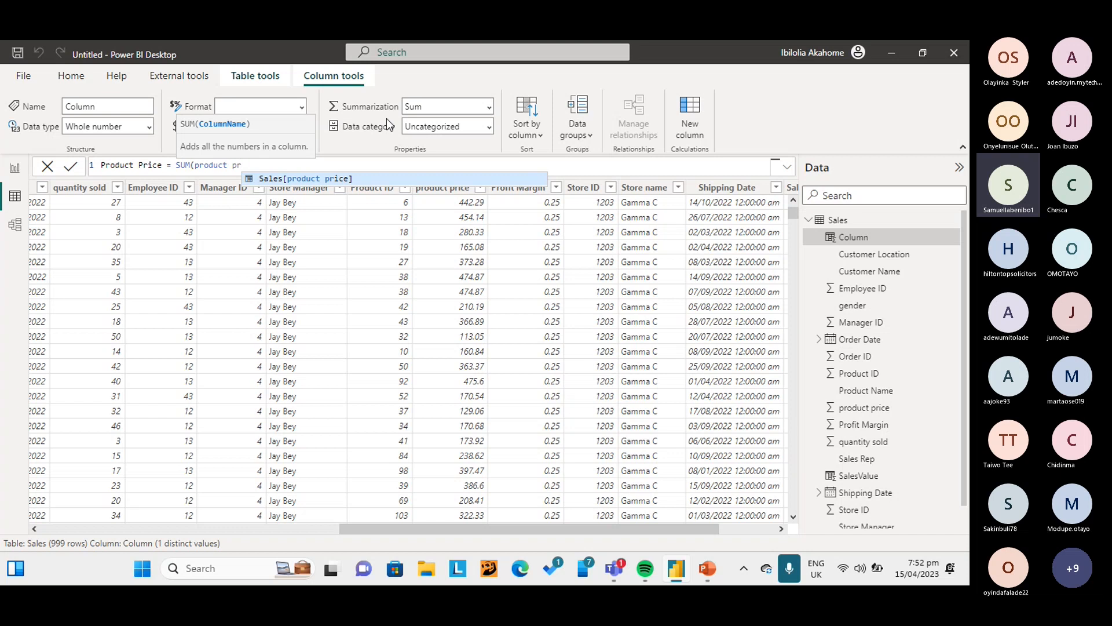
pyautogui.click(360, 179)
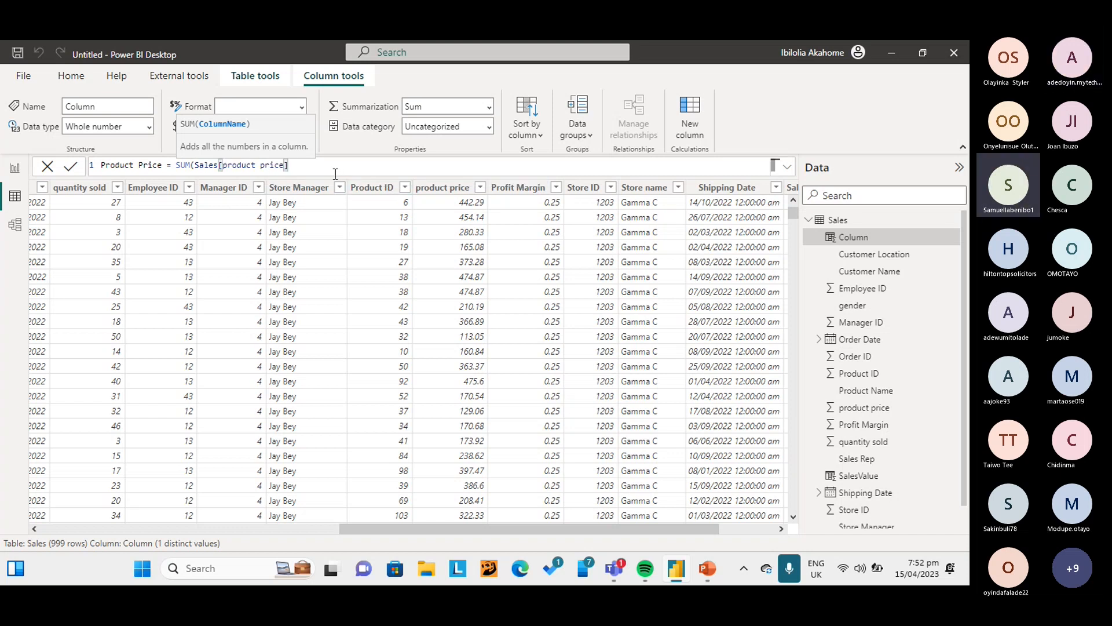
pyautogui.write(')')
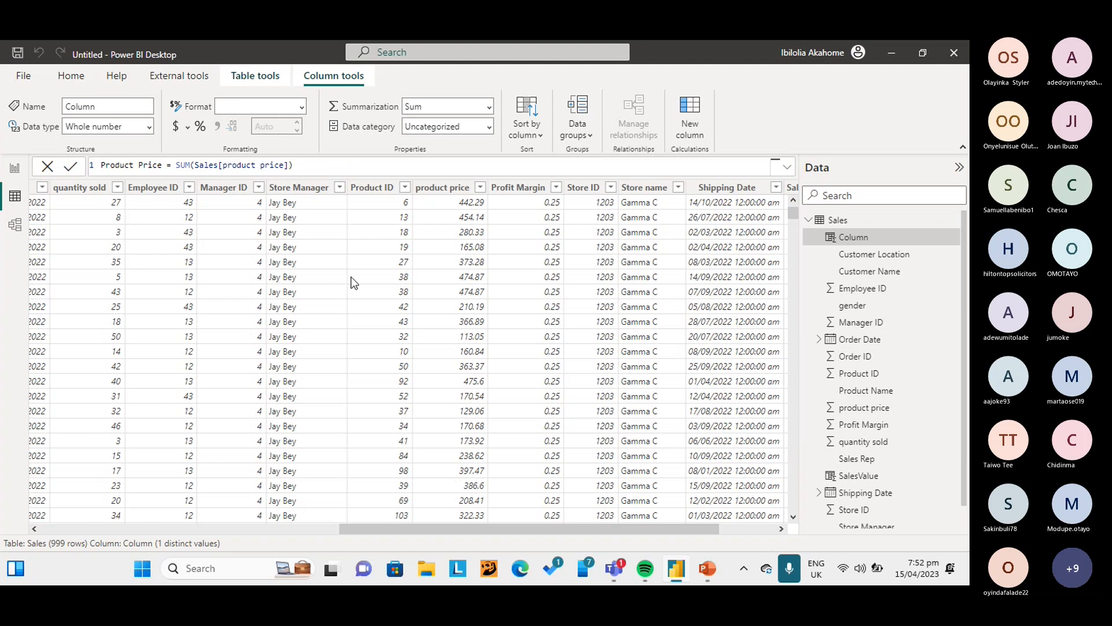
pyautogui.press('Return')
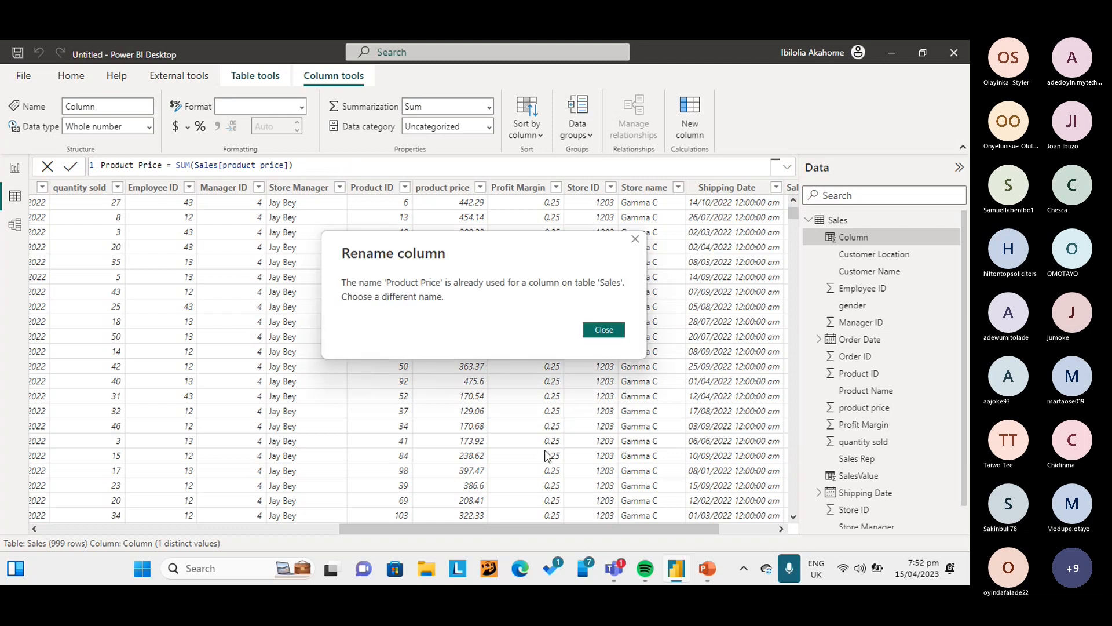
pyautogui.click(604, 329)
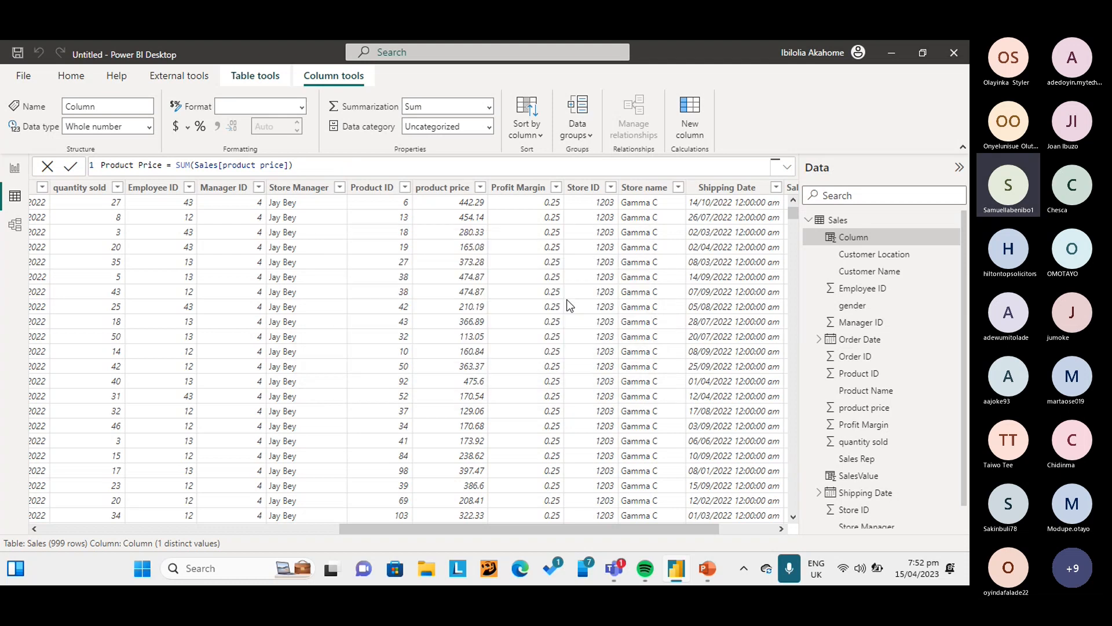
# Rename the new calculated column in its formula to Price Total, keeping SUM(Sales[product price]), and apply the formula
pyautogui.click(138, 166)
pyautogui.press('Right')
pyautogui.press('Right')
pyautogui.press('Right')
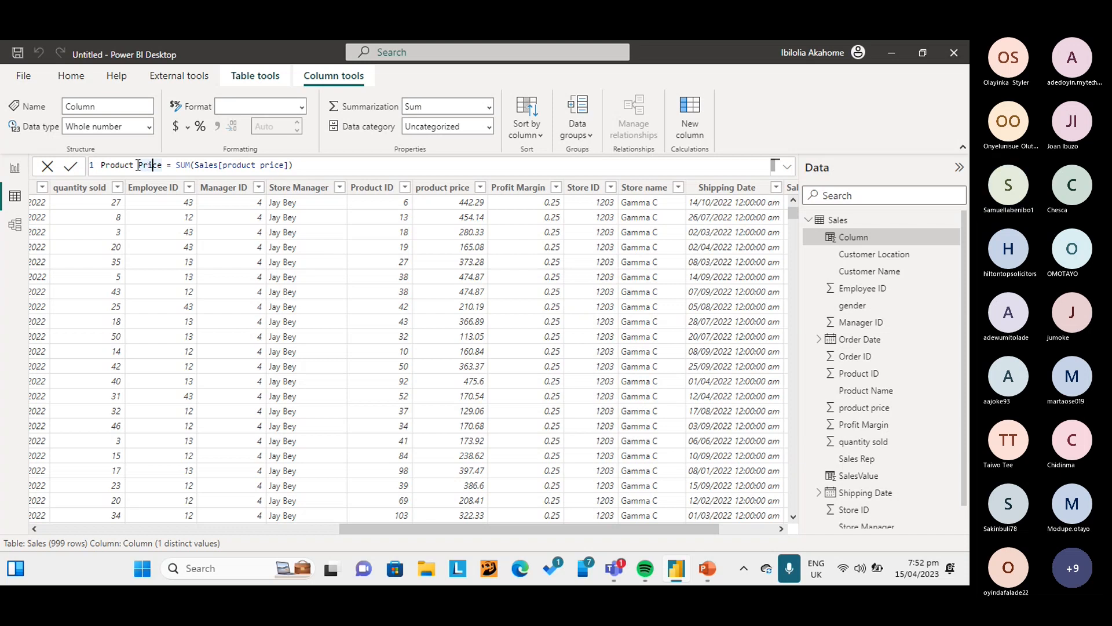
pyautogui.press('Right')
pyautogui.press('Right')
pyautogui.press('Delete')
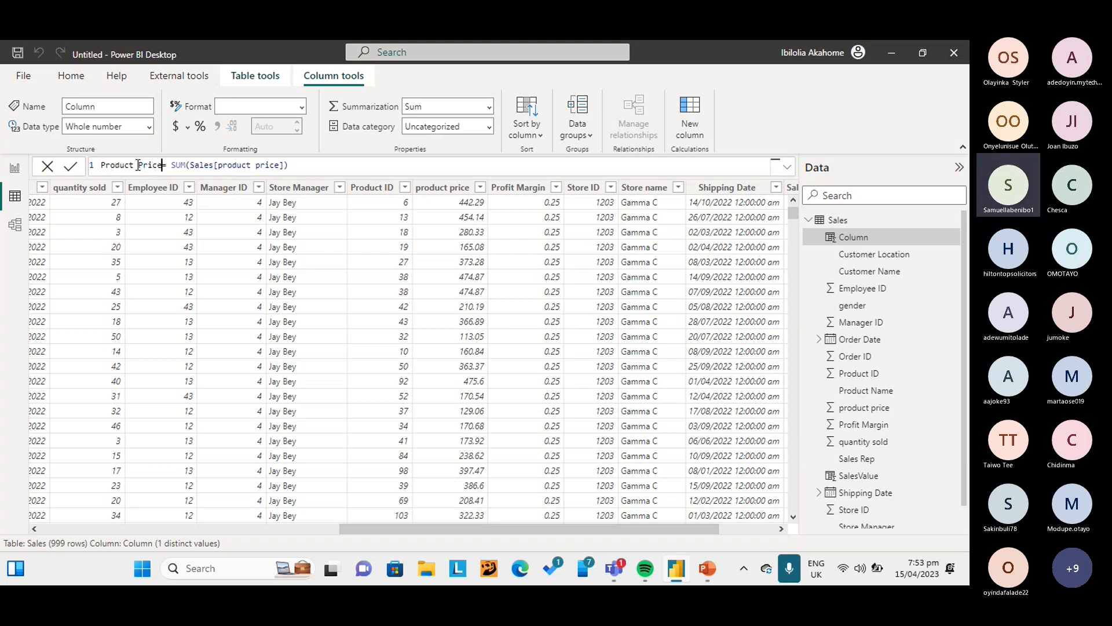
pyautogui.press('BackSpace')
pyautogui.hotkey('ctrl', 'BackSpace')
pyautogui.hotkey('ctrl', 'BackSpace')
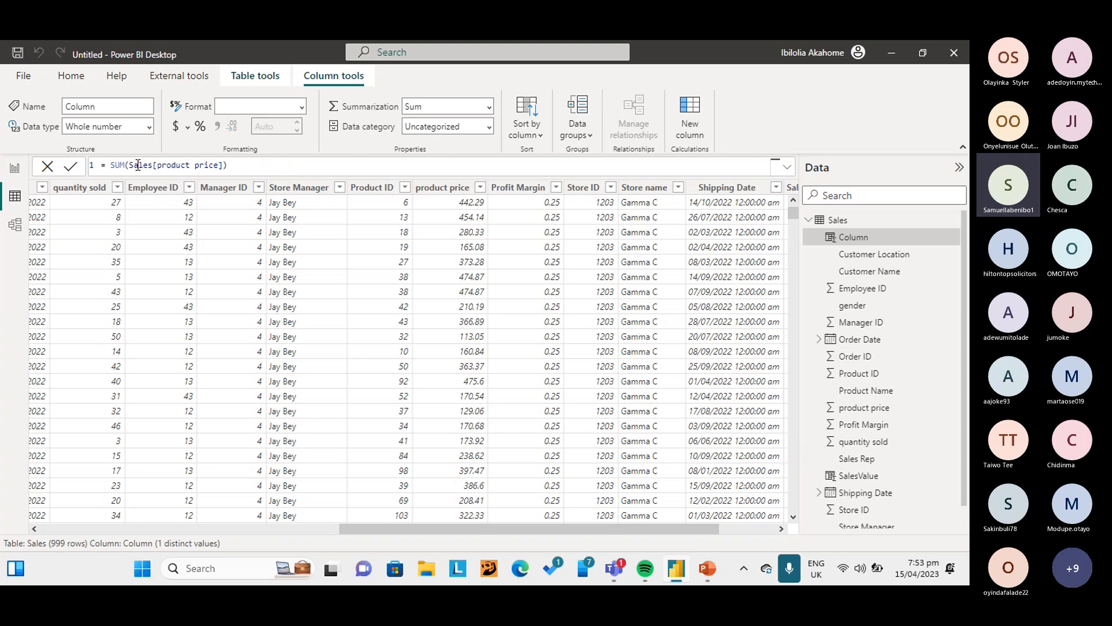
pyautogui.press('capslock')
pyautogui.write('Price T')
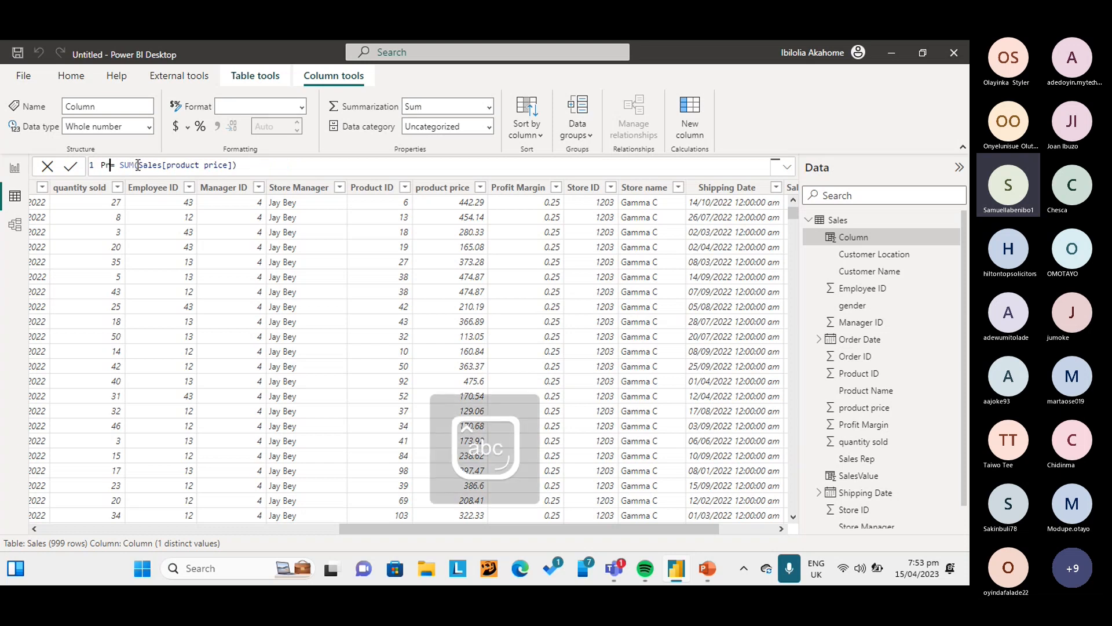
pyautogui.write('otal')
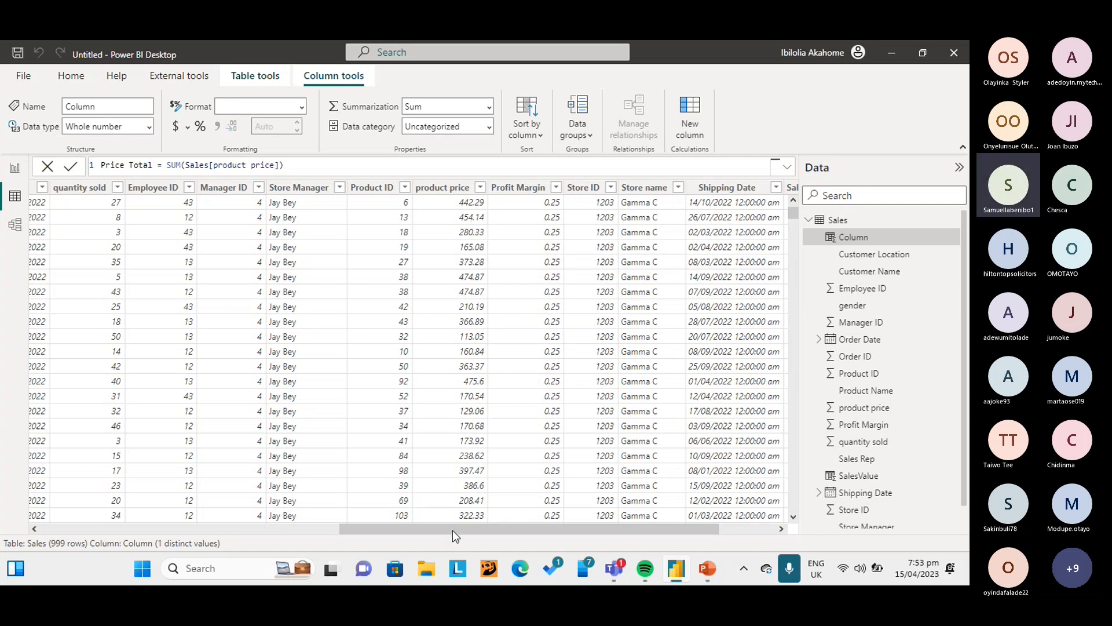
pyautogui.press('Return')
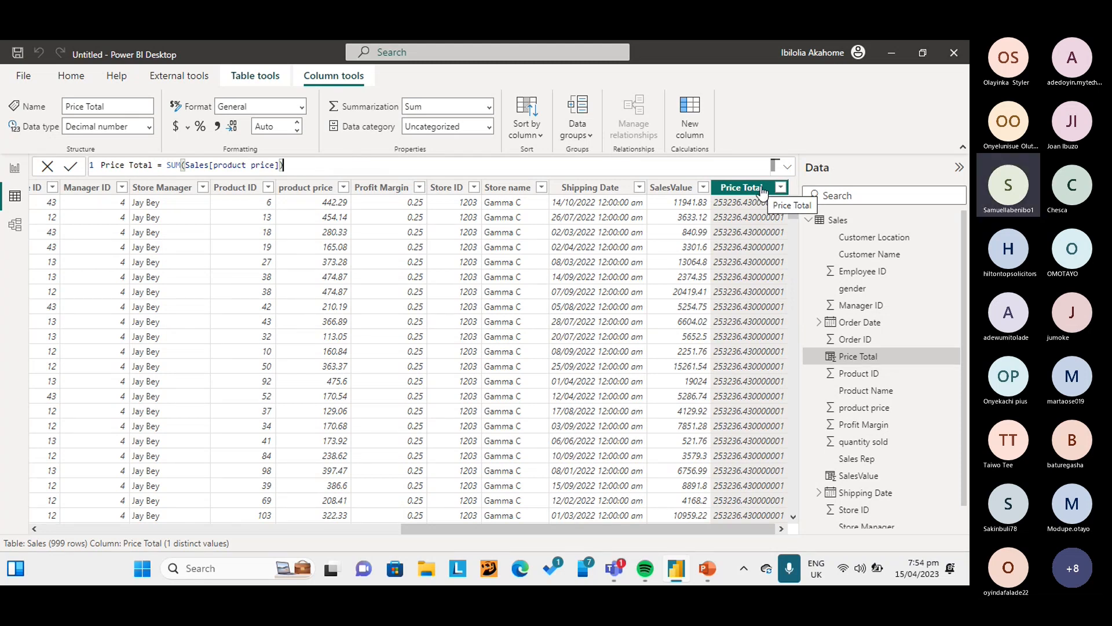
# Clear the SalesValue column's formula so that only the column name remains
pyautogui.click(665, 191)
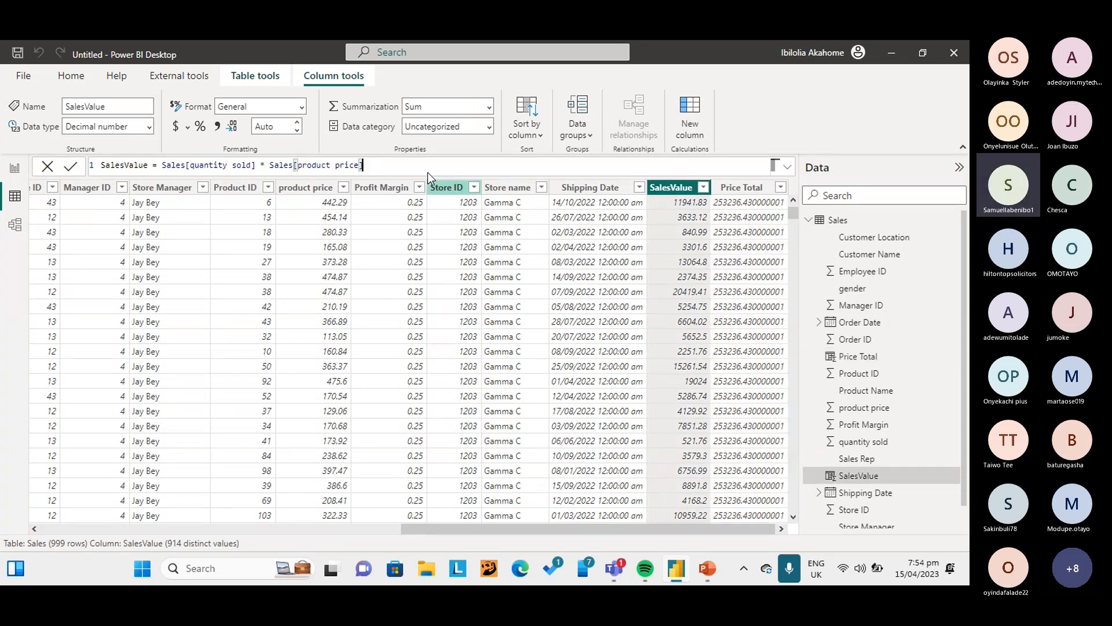
pyautogui.press('BackSpace')
pyautogui.press('BackSpace')
pyautogui.press('BackSpace')
pyautogui.press('BackSpace')
pyautogui.press('BackSpace')
pyautogui.press('BackSpace')
pyautogui.press('BackSpace')
pyautogui.press('BackSpace')
pyautogui.press('BackSpace')
pyautogui.press('BackSpace')
pyautogui.press('BackSpace')
pyautogui.press('BackSpace')
pyautogui.press('BackSpace')
pyautogui.press('BackSpace')
pyautogui.press('BackSpace')
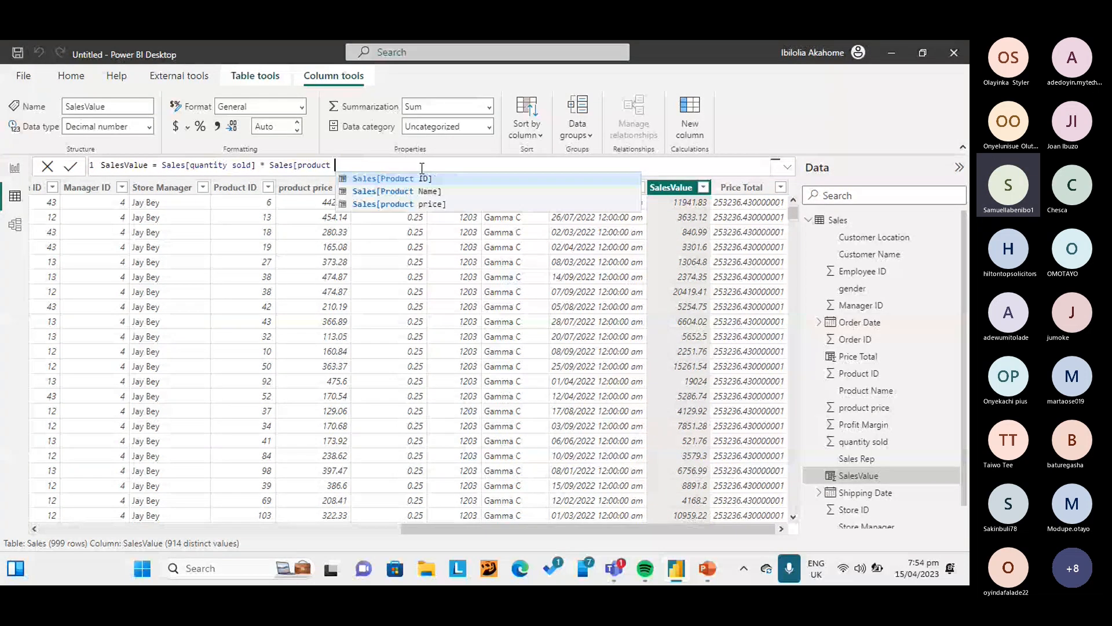
pyautogui.press('BackSpace')
pyautogui.press('BackSpace')
pyautogui.press('BackSpace')
pyautogui.press('BackSpace')
pyautogui.press('BackSpace')
pyautogui.press('BackSpace')
pyautogui.press('BackSpace')
pyautogui.press('BackSpace')
pyautogui.press('BackSpace')
pyautogui.press('BackSpace')
pyautogui.press('BackSpace')
pyautogui.press('BackSpace')
pyautogui.press('BackSpace')
pyautogui.press('BackSpace')
pyautogui.press('BackSpace')
pyautogui.press('BackSpace')
pyautogui.press('BackSpace')
pyautogui.press('BackSpace')
pyautogui.press('BackSpace')
pyautogui.press('BackSpace')
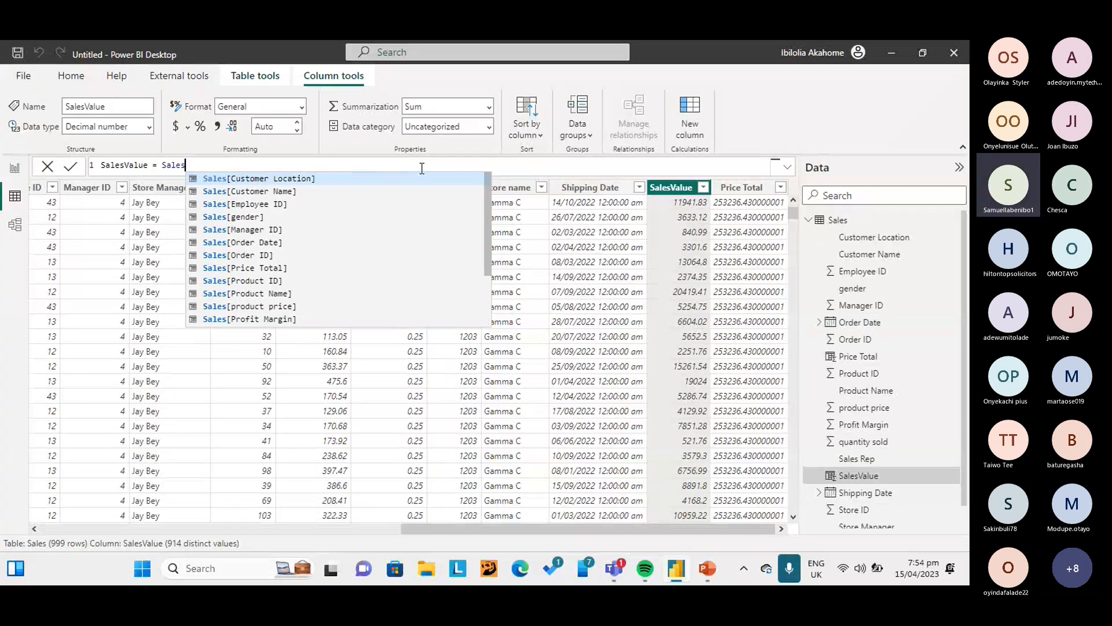
pyautogui.press('BackSpace')
pyautogui.press('BackSpace')
pyautogui.press('BackSpace')
pyautogui.press('BackSpace')
pyautogui.press('BackSpace')
pyautogui.press('BackSpace')
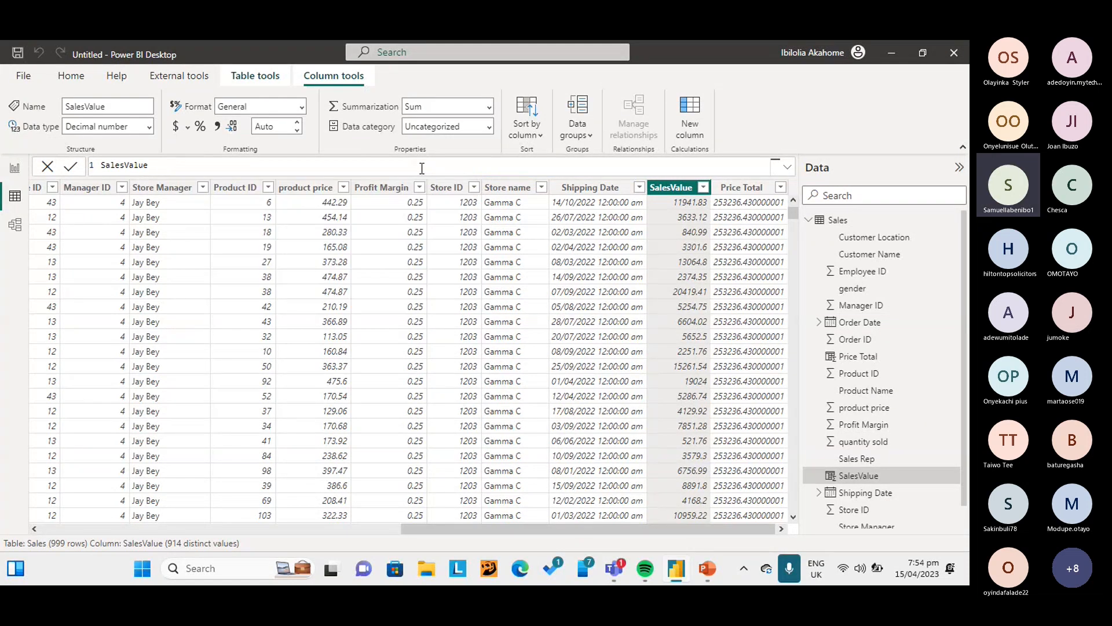
# Restart the SalesValue formula with an equals sign followed by Sales[quantity sold]
pyautogui.write('=')
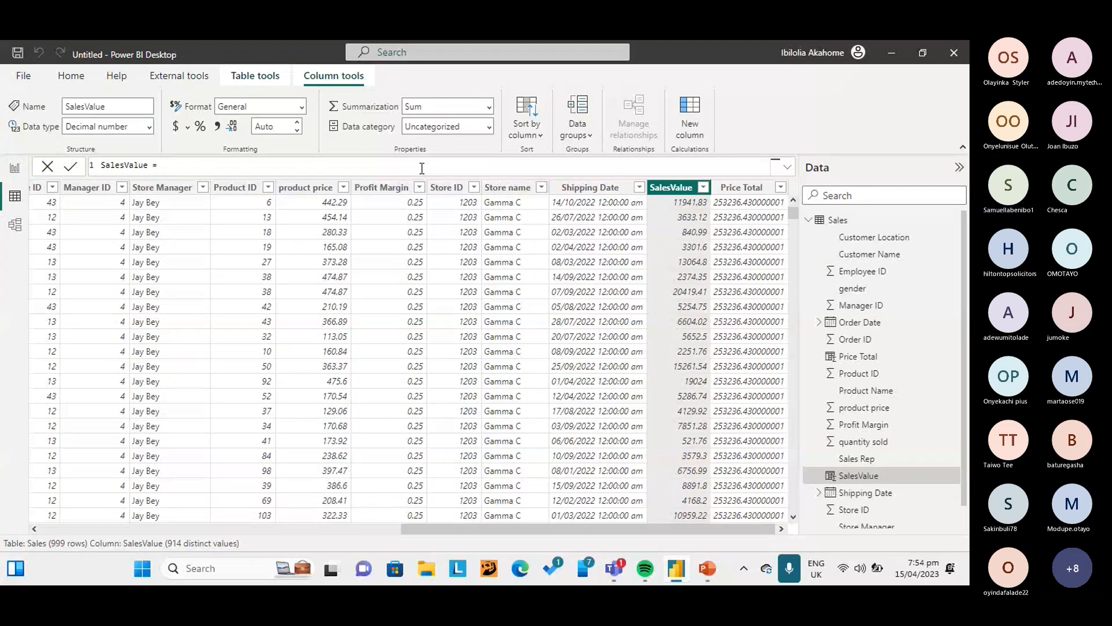
pyautogui.write(' q')
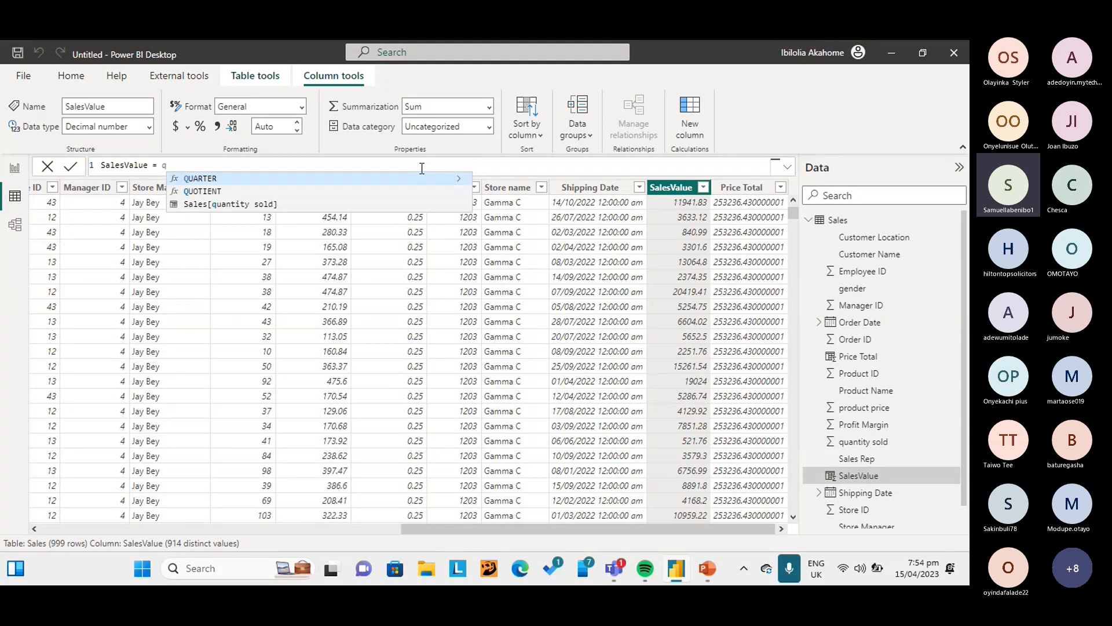
pyautogui.click(276, 204)
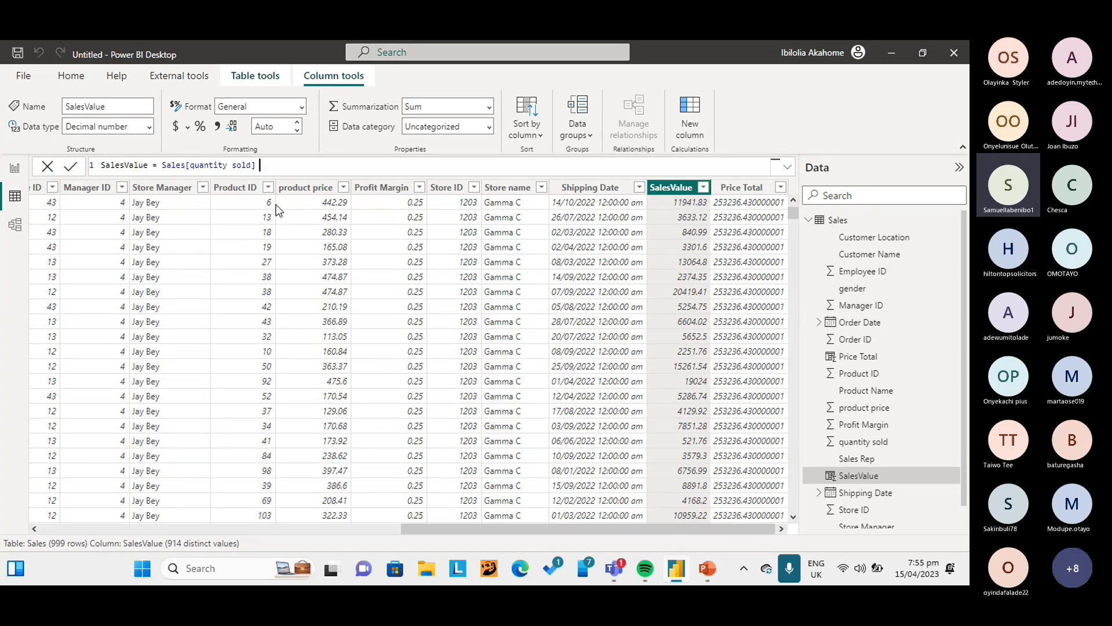
# Complete the SalesValue formula by multiplying the quantity by Sales[product price]
pyautogui.write('*')
pyautogui.write('p')
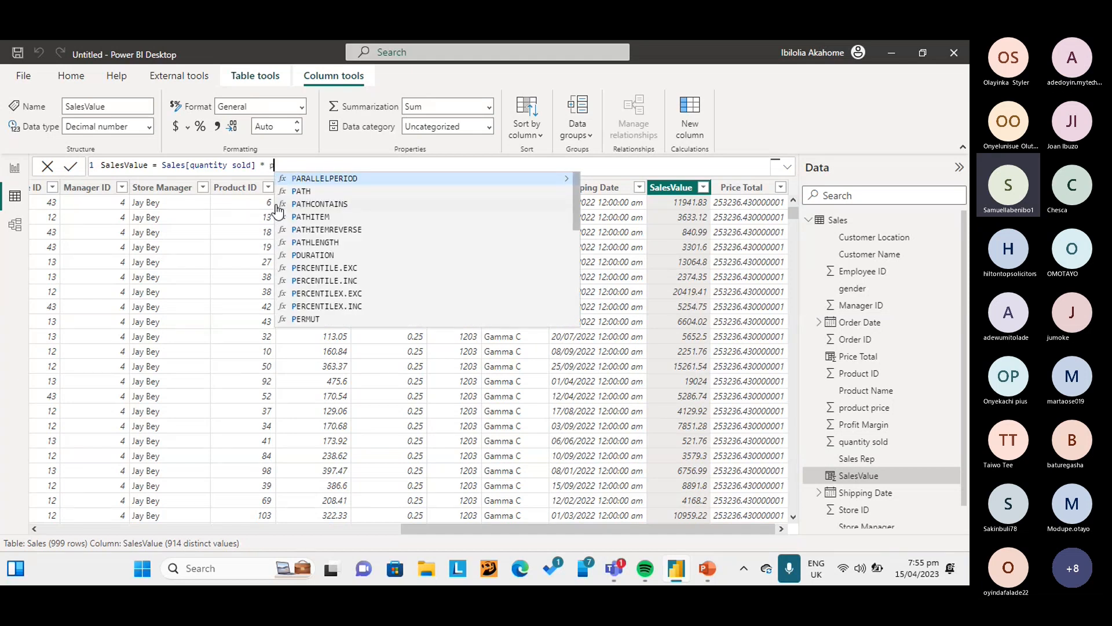
pyautogui.write('r')
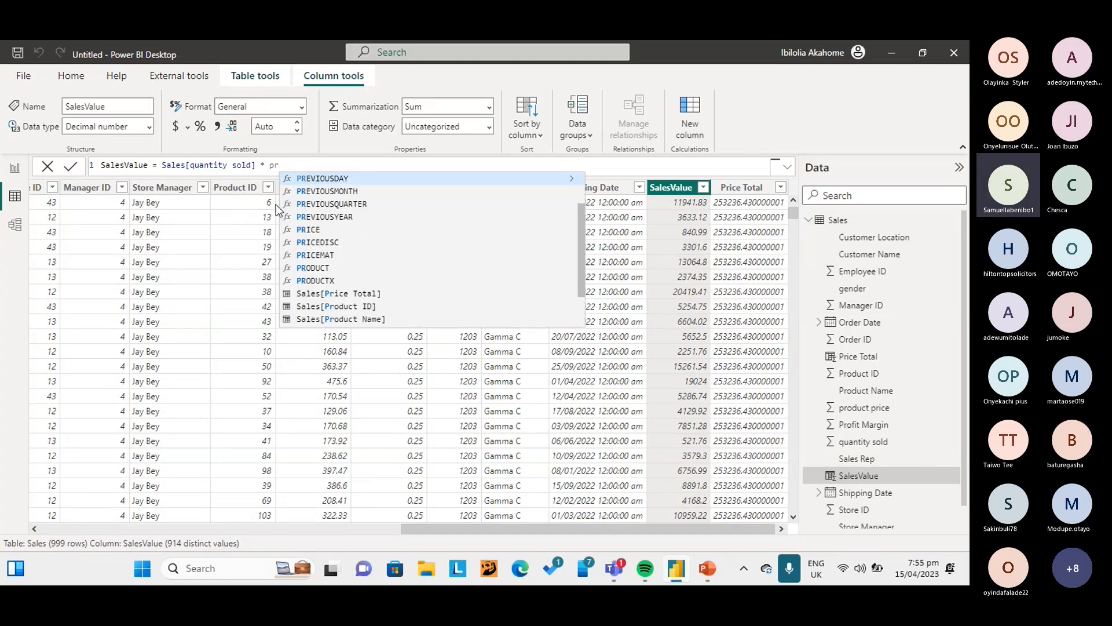
pyautogui.write('o')
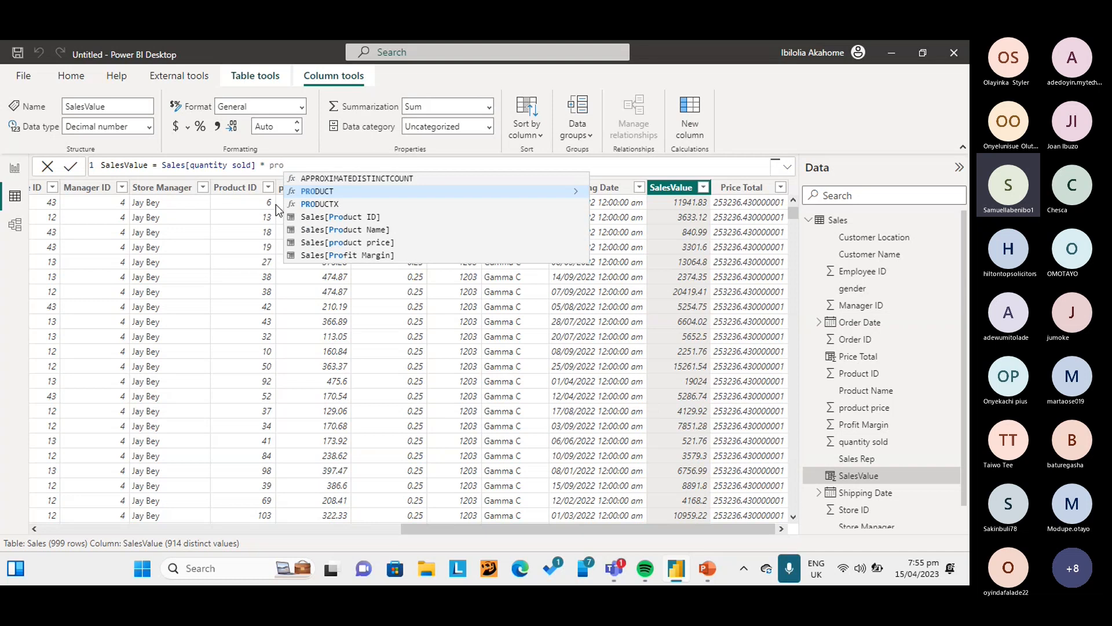
pyautogui.click(354, 242)
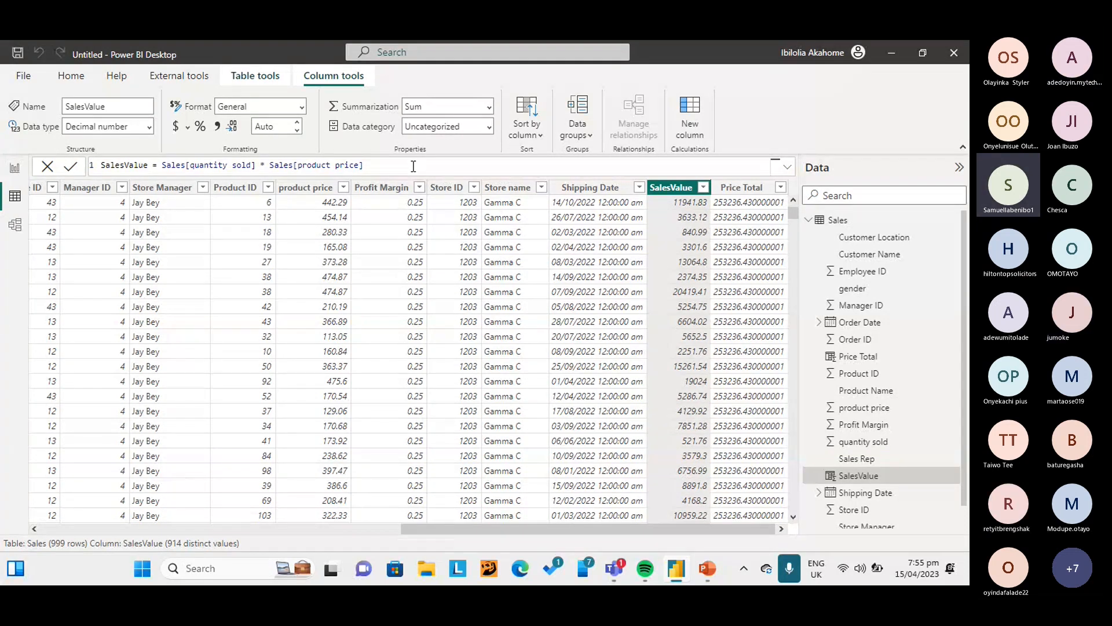
# Delete the Price Total column from the Sales table and confirm the deletion
pyautogui.click(737, 189)
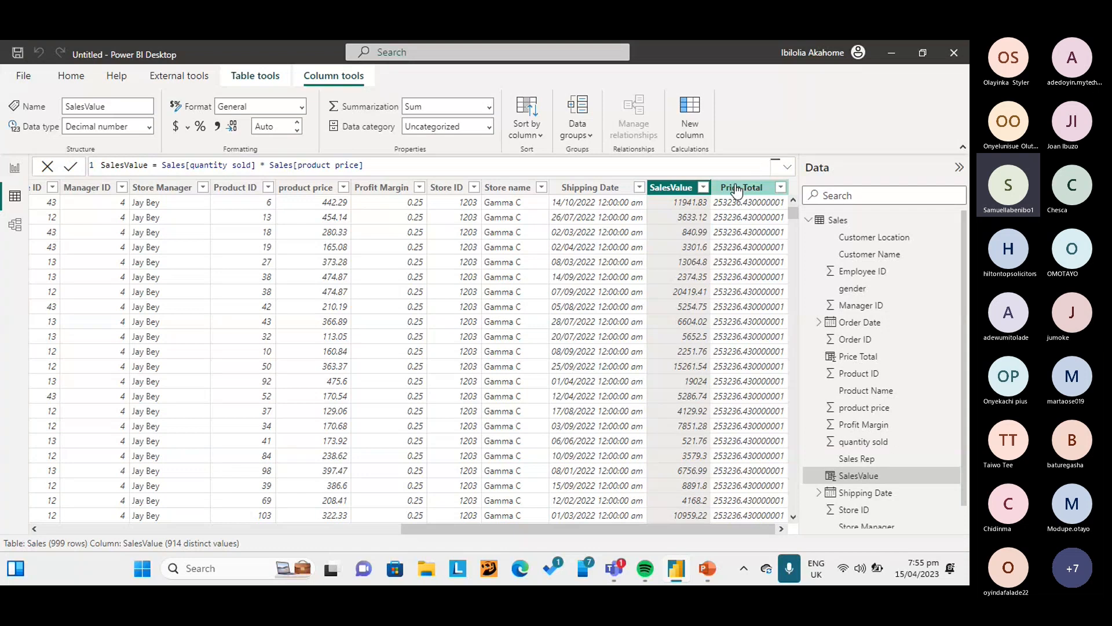
pyautogui.rightClick(736, 186)
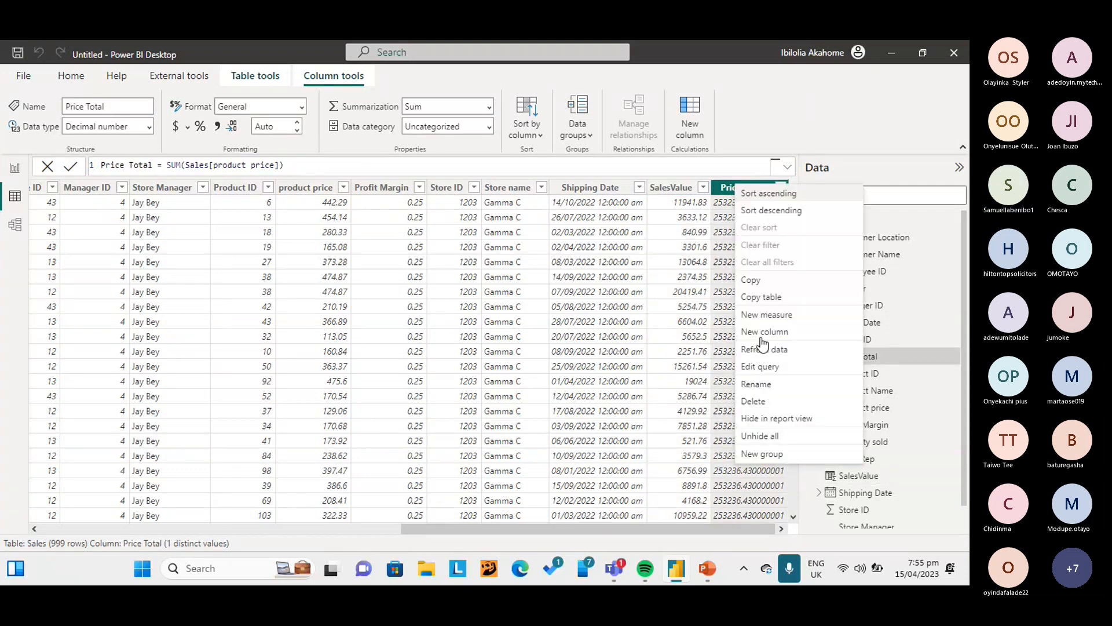
pyautogui.click(766, 403)
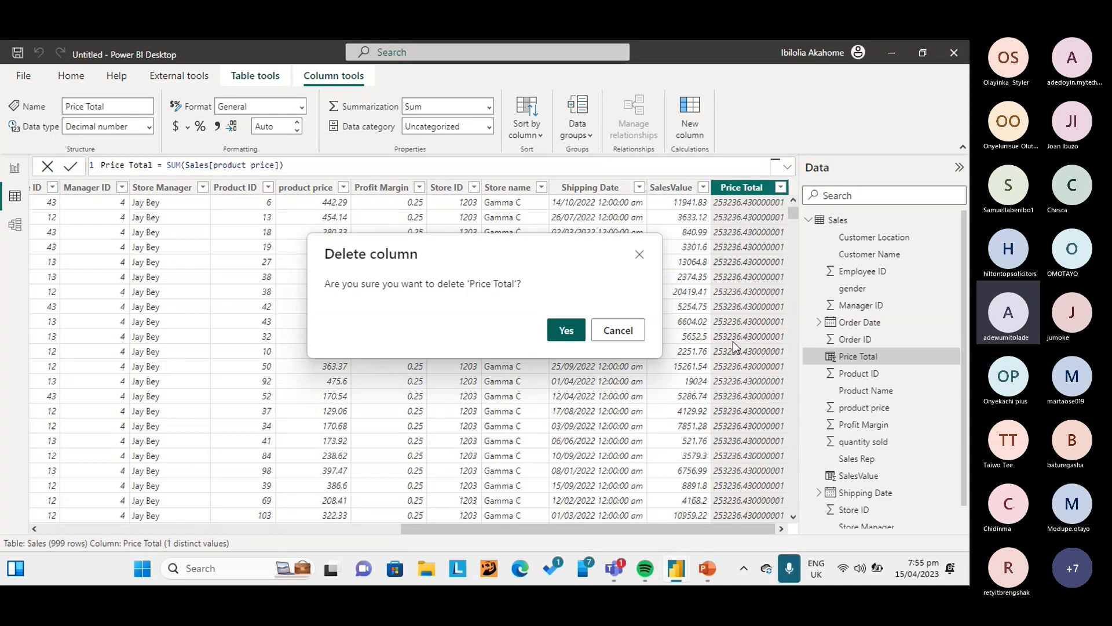
pyautogui.click(562, 338)
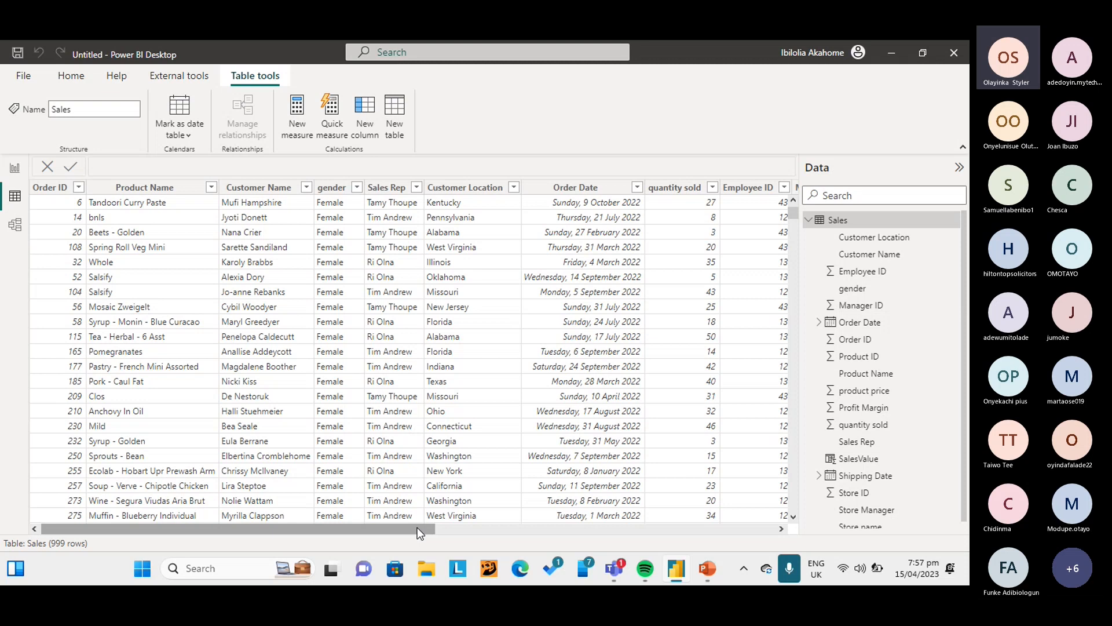
pyautogui.moveTo(418, 528); pyautogui.dragTo(786, 570)
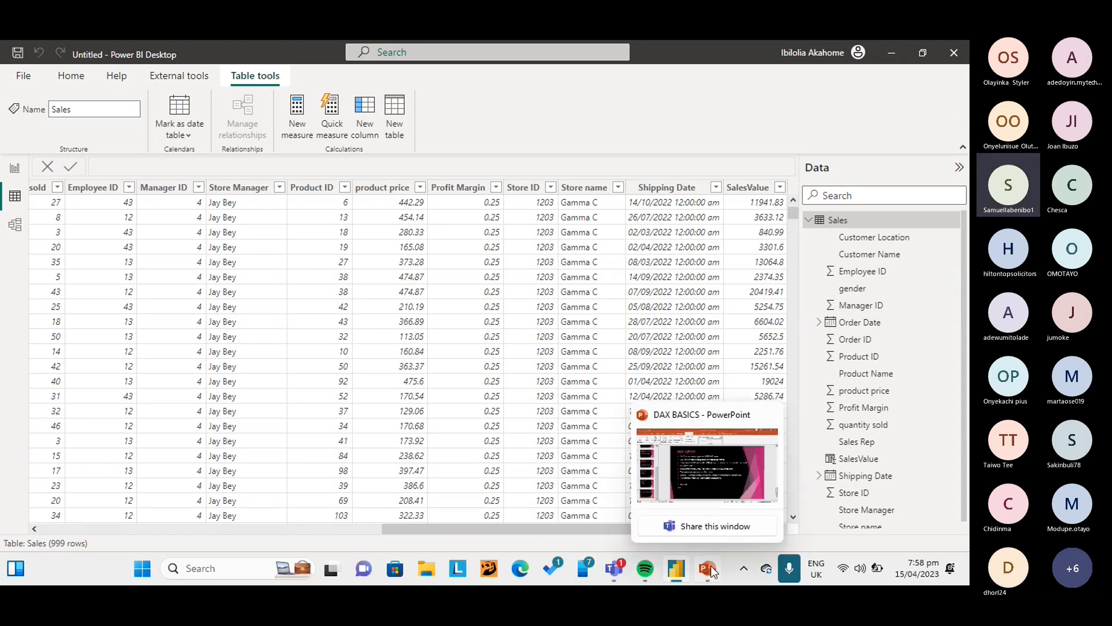
pyautogui.moveTo(616, 576)
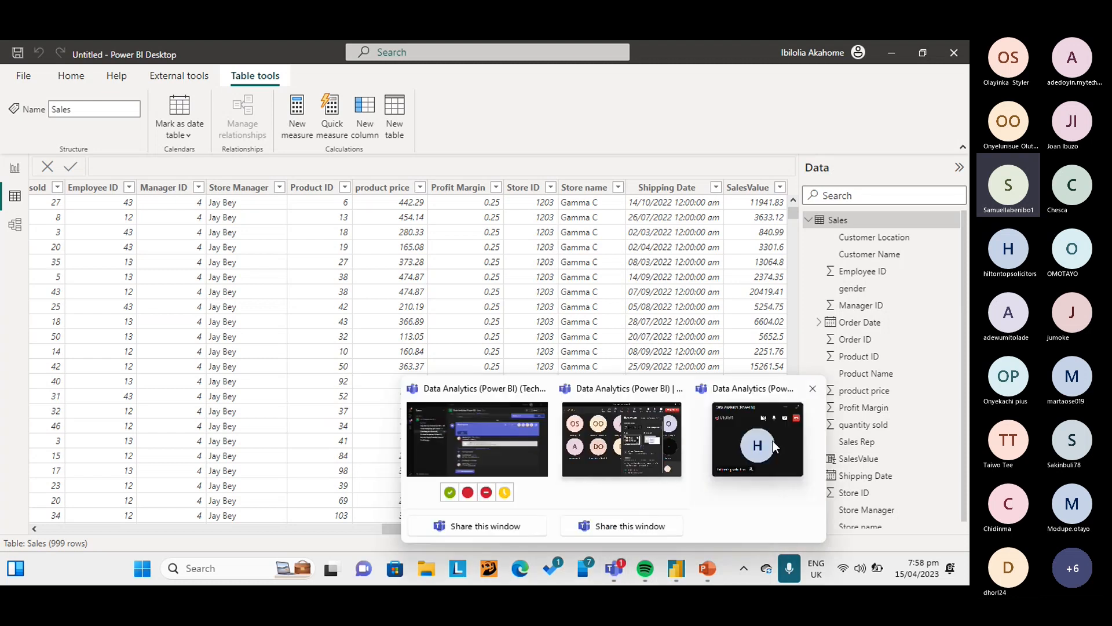